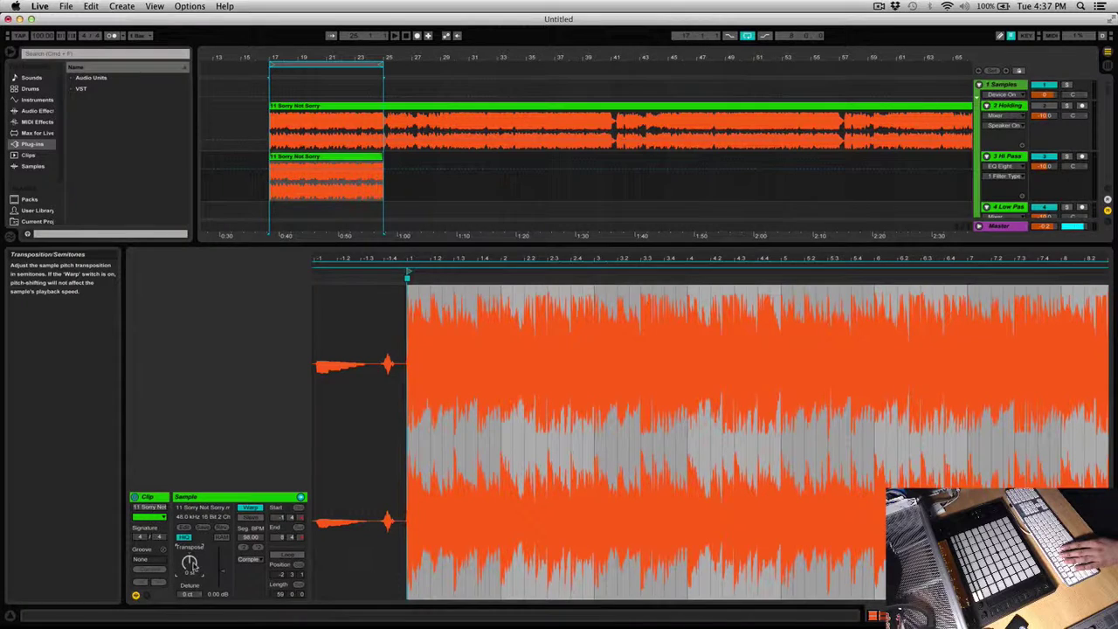
- Undo the last two changes and play the looped section of the arrangement
{"action": "key", "text": "super+z"}
{"action": "key", "text": "super+z"}
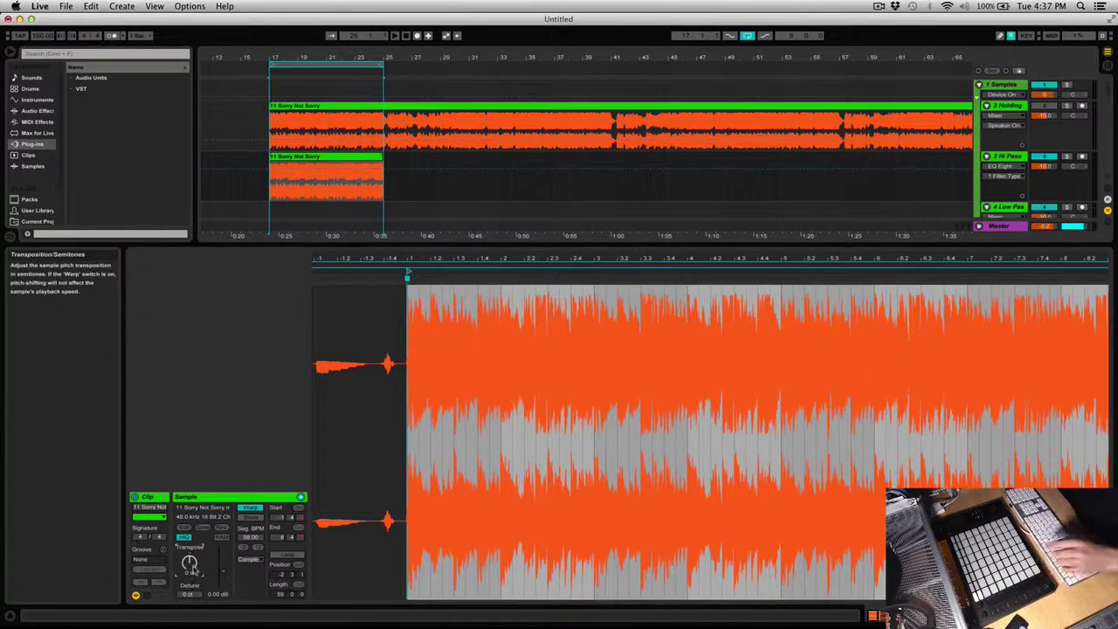
{"action": "key", "text": "space"}
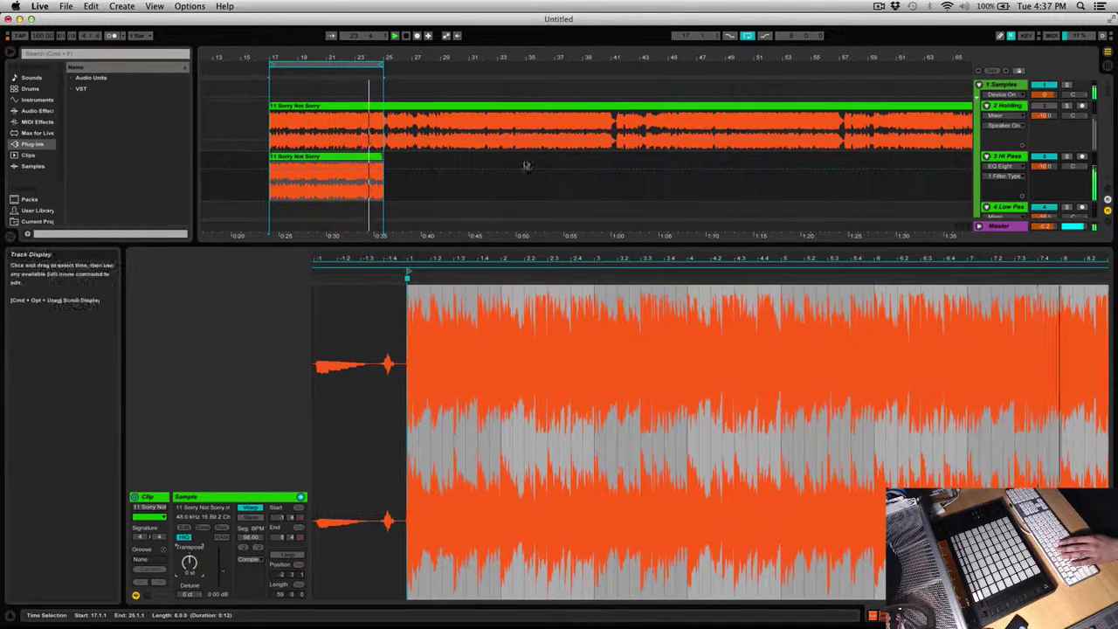
- Enable band 1 of the first EQ Eight on the Hi Pass track and raise its low-cut frequency to about 390 Hz
{"action": "key", "text": "shift+Tab"}
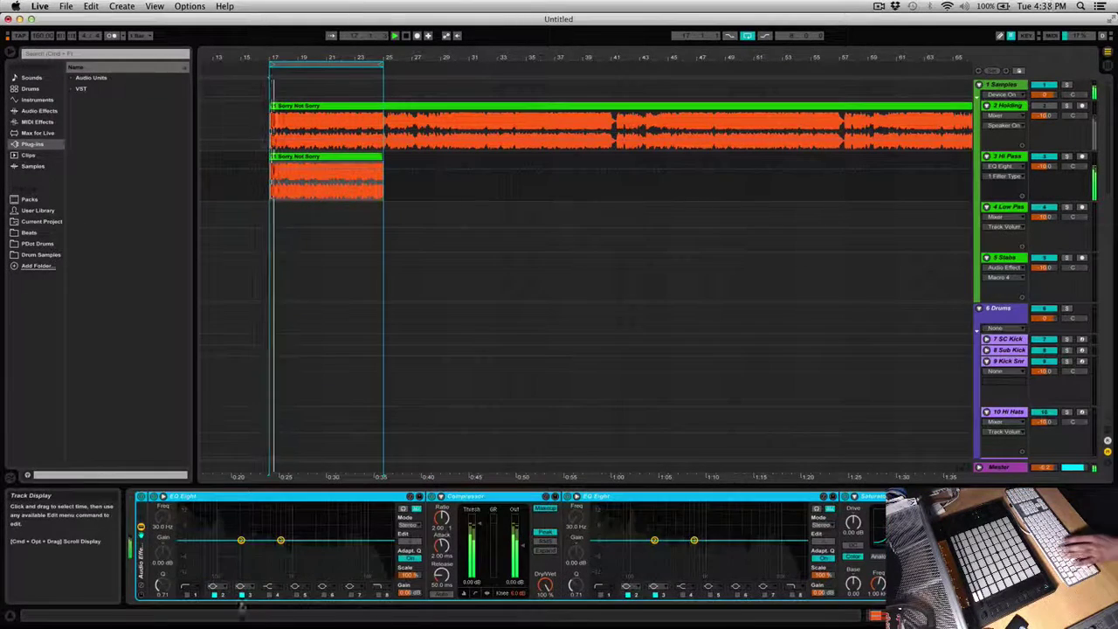
{"action": "left_click", "coordinate": [187, 594]}
{"action": "left_click", "coordinate": [186, 594]}
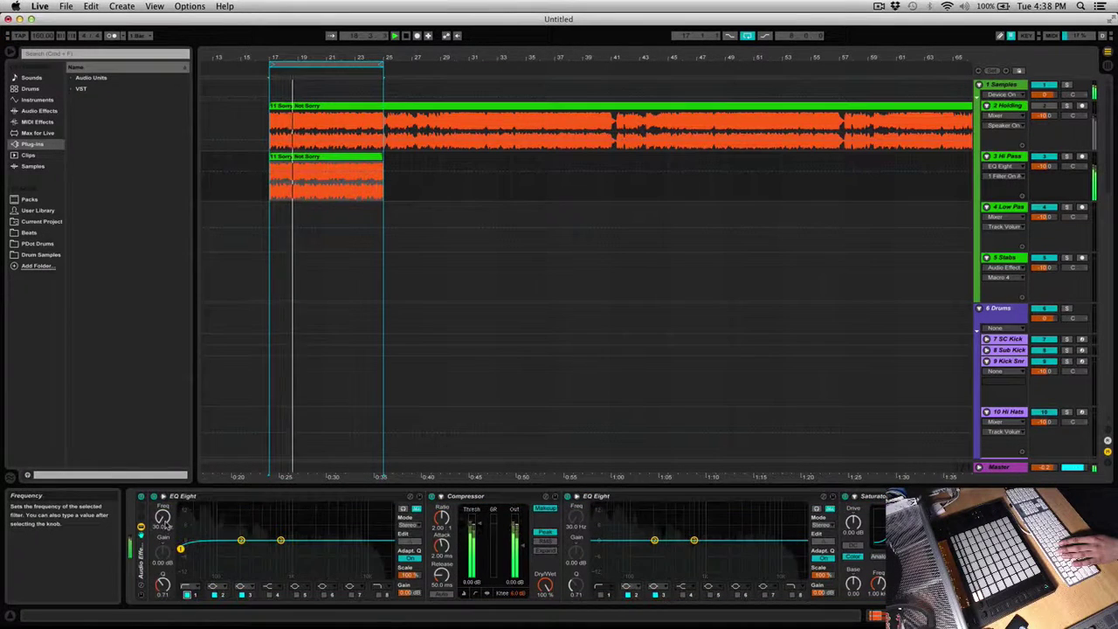
{"action": "left_click_drag", "start_coordinate": [162, 516], "coordinate": [163, 505]}
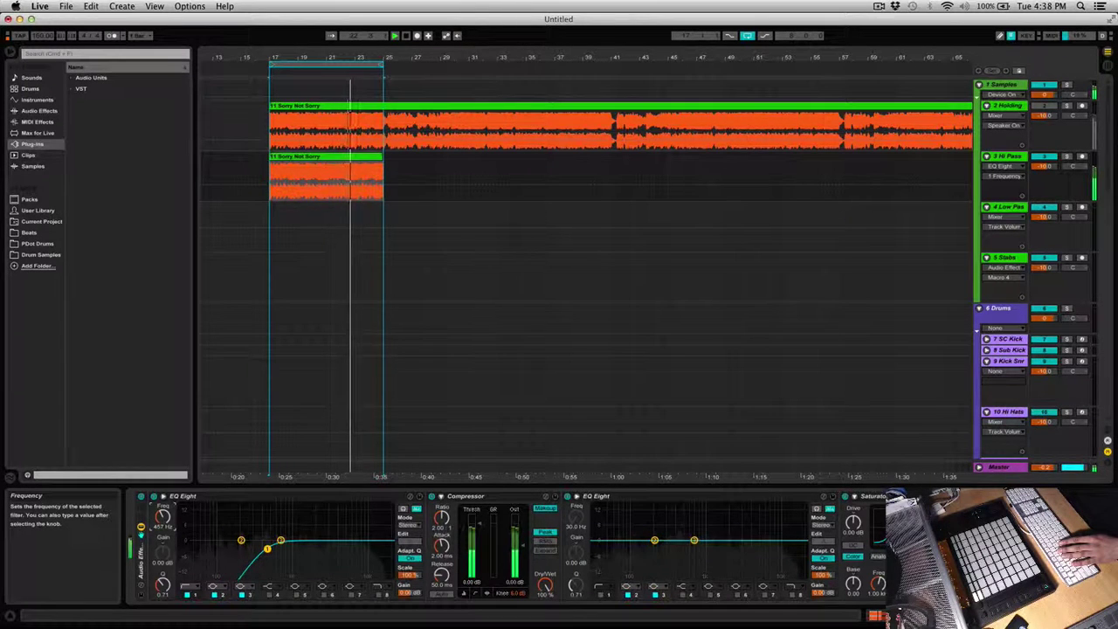
{"action": "left_click_drag", "start_coordinate": [162, 516], "coordinate": [162, 518]}
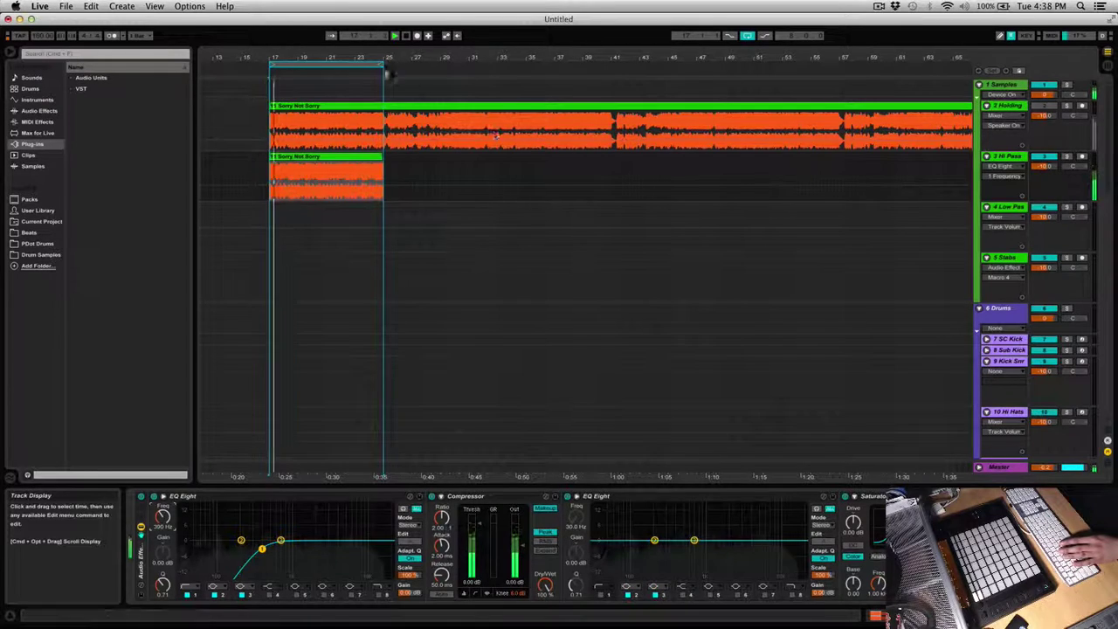
- Shorten the arrangement loop to four bars, from bar 17 to 21, and make the Kick Snr Clp track active for recording
{"action": "left_click_drag", "start_coordinate": [382, 63], "coordinate": [327, 64]}
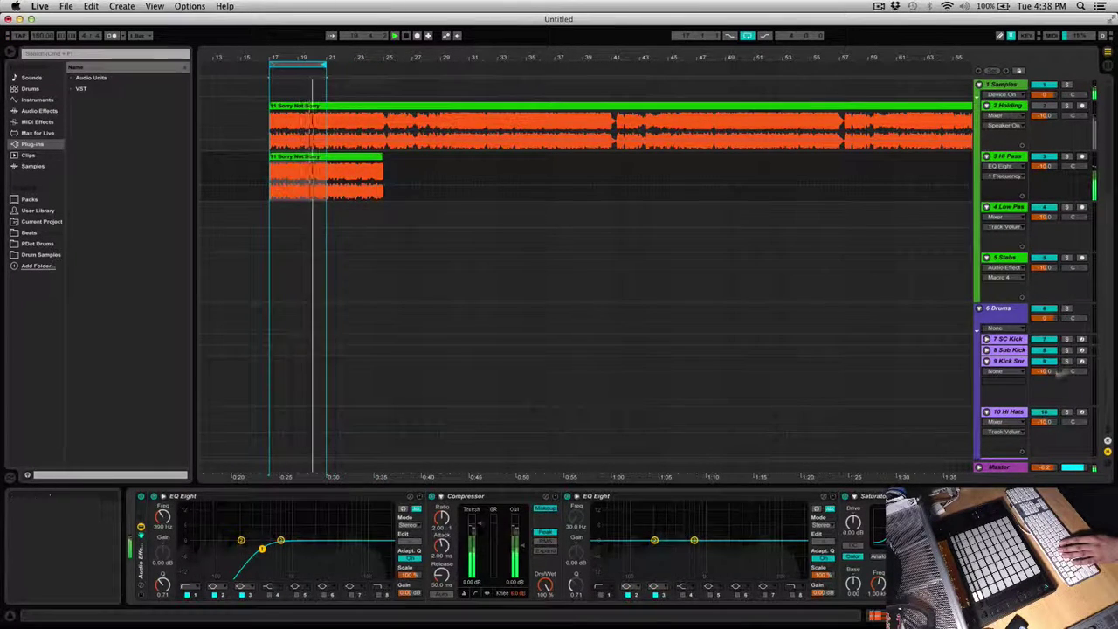
{"action": "left_click", "coordinate": [1049, 385]}
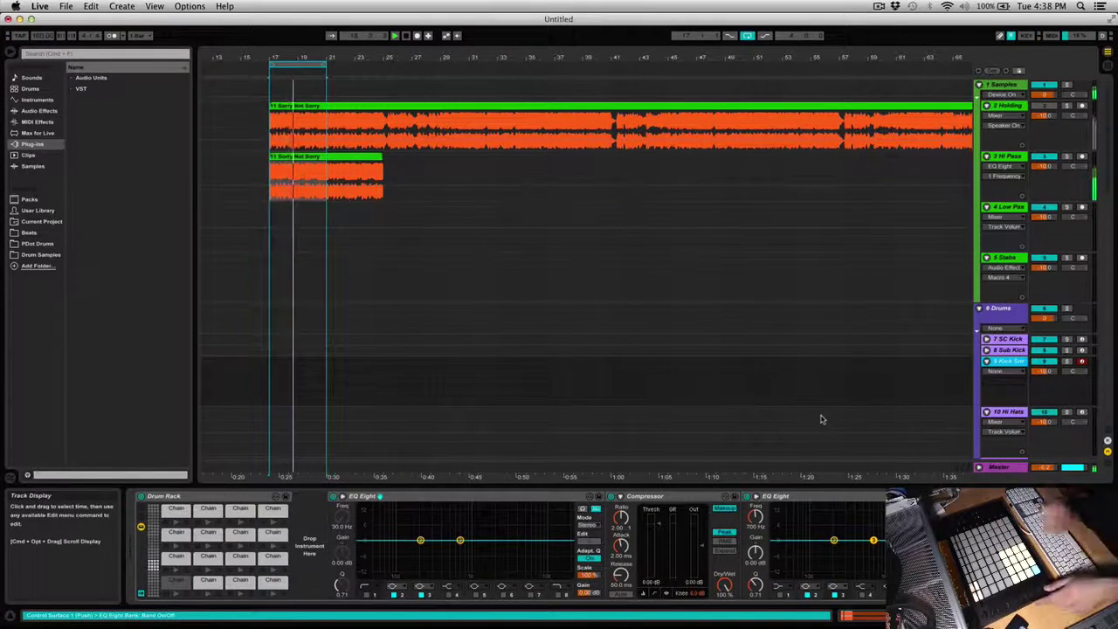
{"action": "key", "text": "space"}
{"action": "key", "text": "q"}
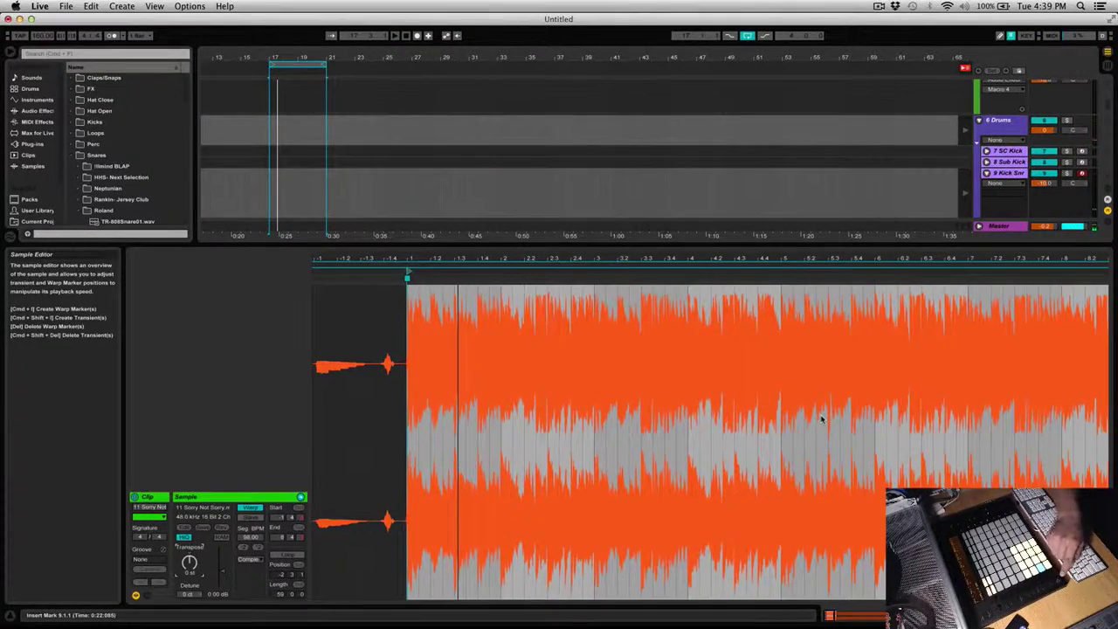
- Open the recorded Kick Snr Clp clip in Session View and nudge its second snare note back to 2.3.1
{"action": "key", "text": "Tab"}
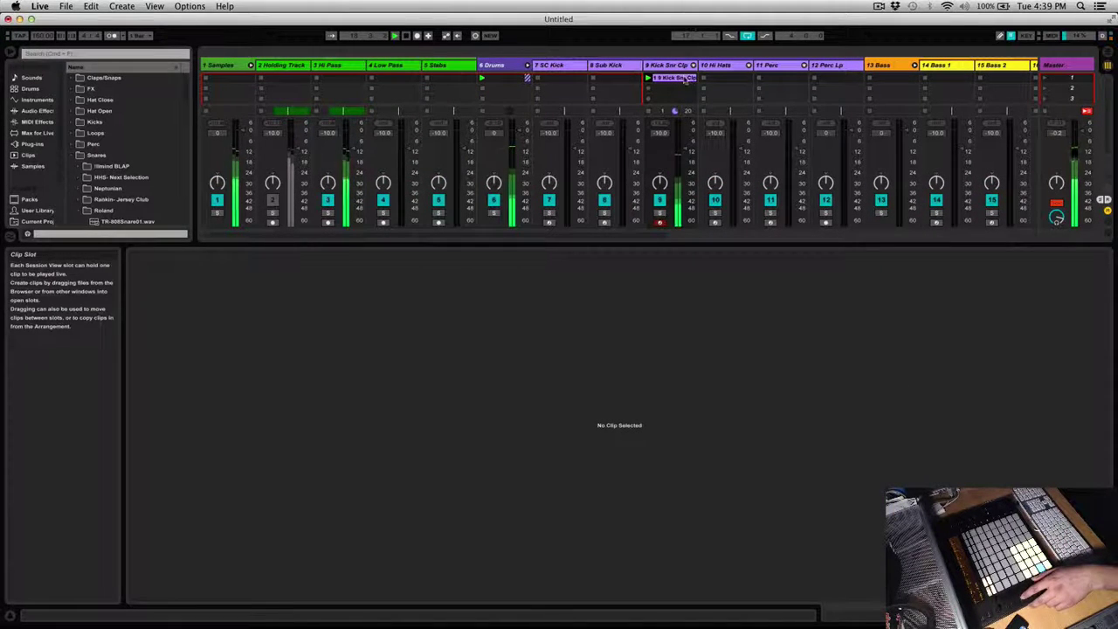
{"action": "left_click", "coordinate": [675, 77]}
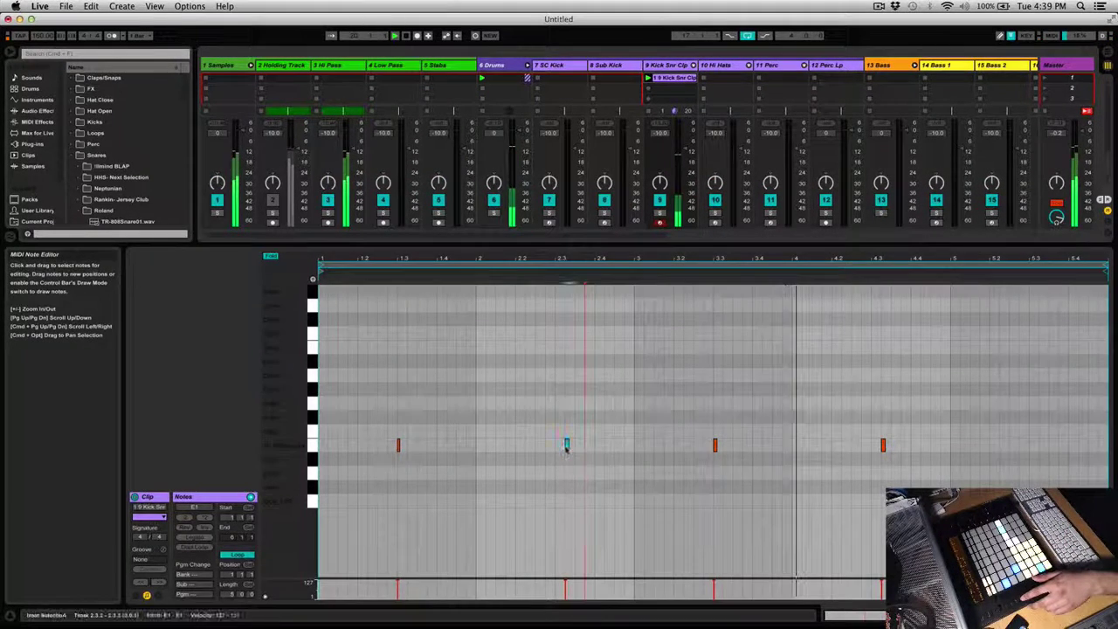
{"action": "key", "text": "Left"}
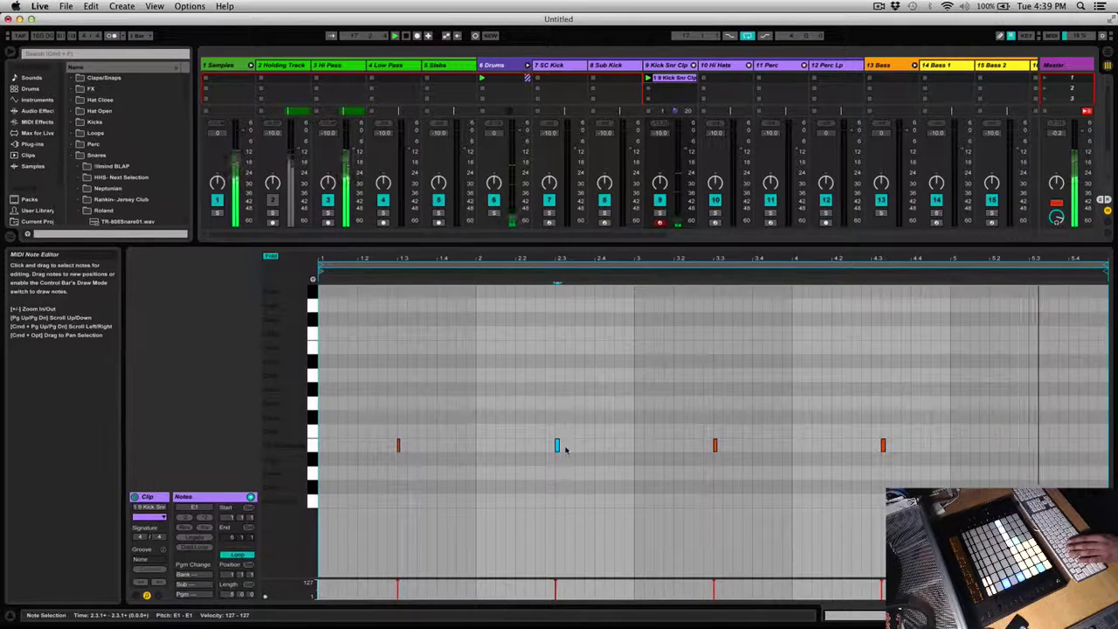
{"action": "left_click", "coordinate": [737, 499]}
- Shorten the clip's loop to four bars, ending at bar 5, and select all the snare notes
{"action": "left_click", "coordinate": [1107, 266]}
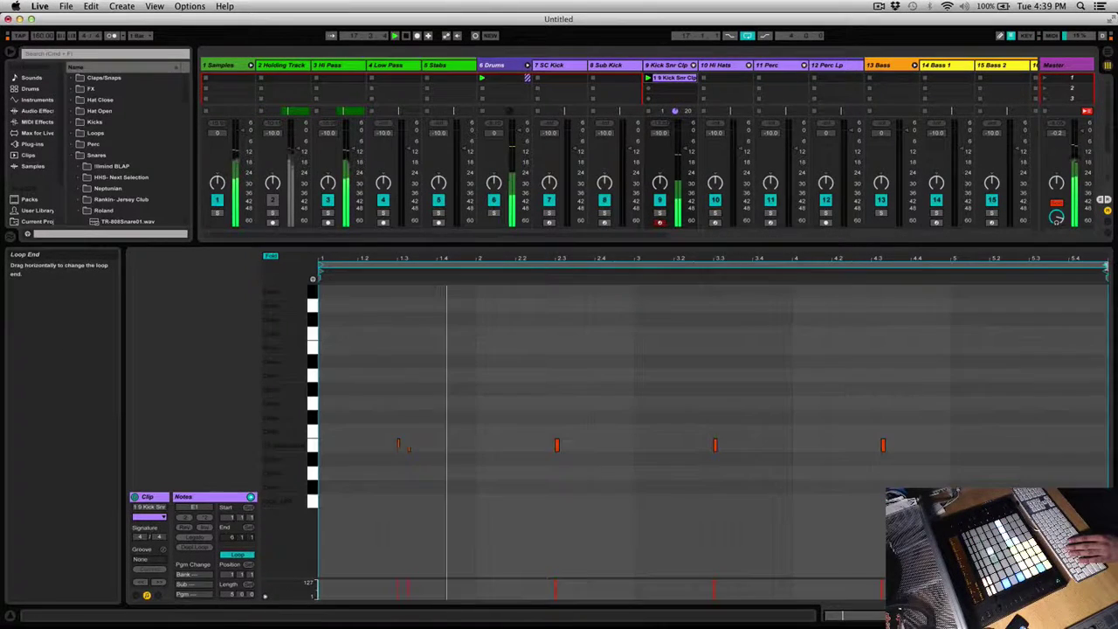
{"action": "left_click_drag", "start_coordinate": [1106, 267], "coordinate": [950, 273]}
{"action": "key", "text": "super+a"}
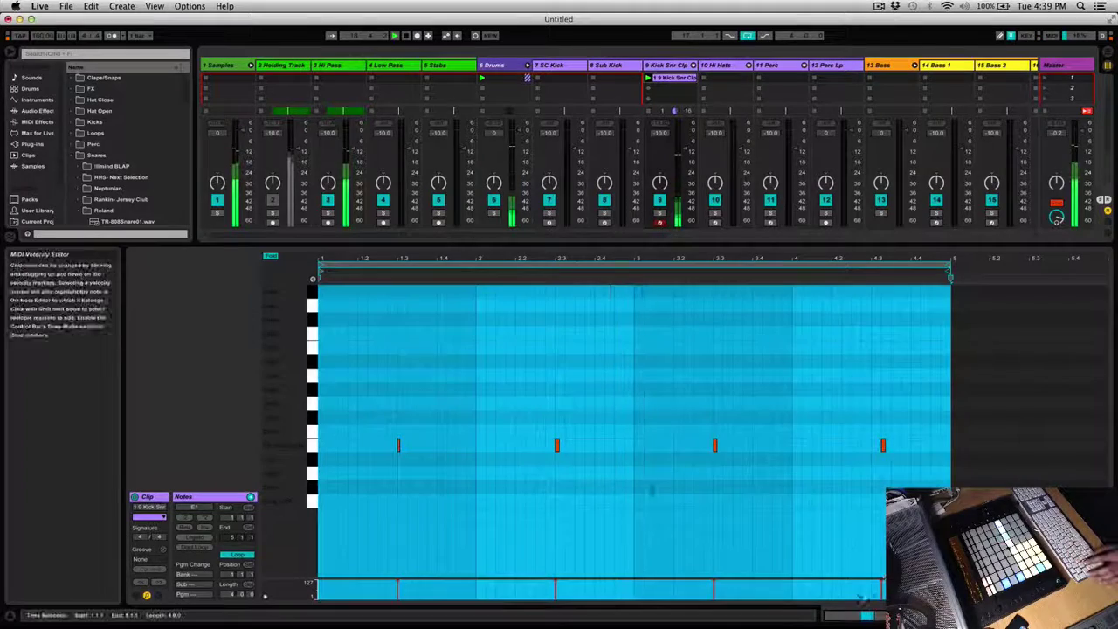
{"action": "left_click", "coordinate": [556, 585]}
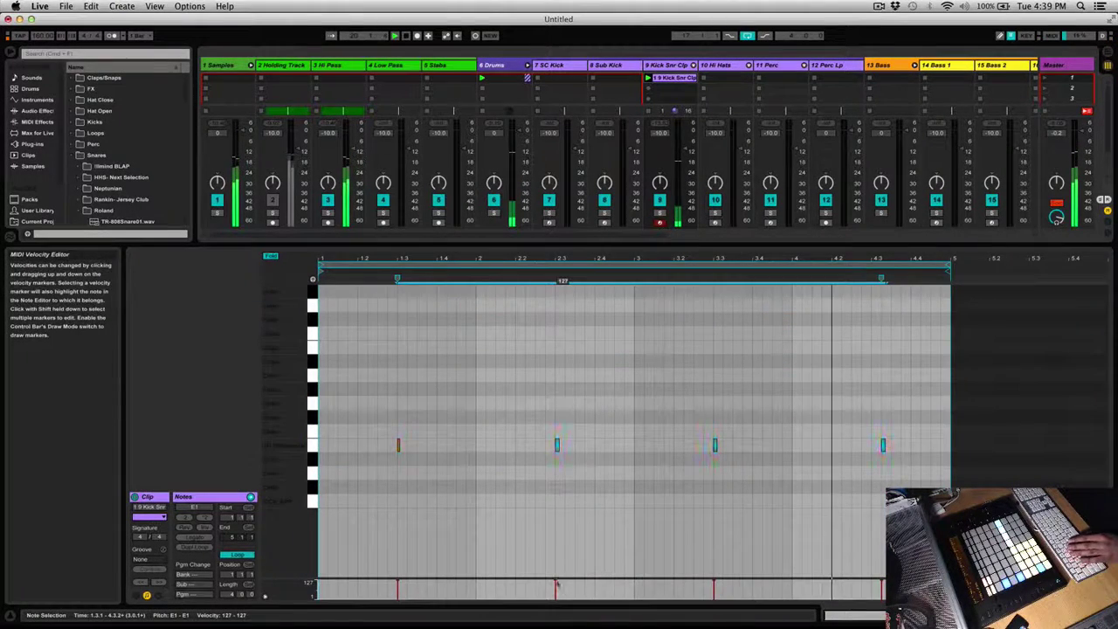
- Nudge the fourth snare note back to 4.3.1 and delete the C1 kick notes between 1.2 and 2.3
{"action": "left_click", "coordinate": [701, 507]}
{"action": "left_click_drag", "start_coordinate": [900, 475], "coordinate": [868, 407]}
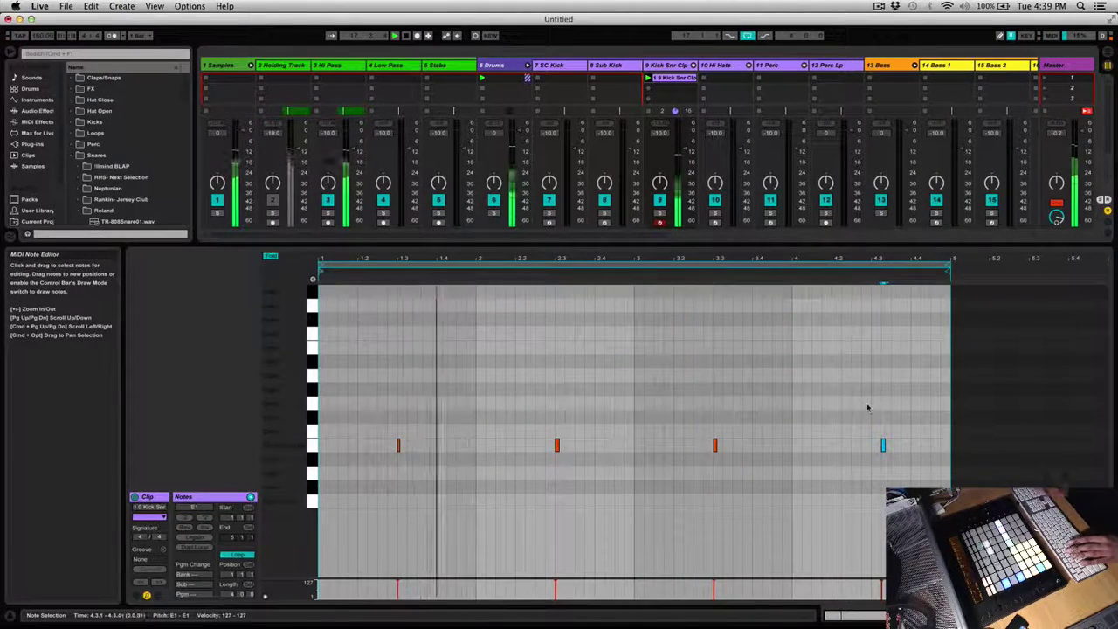
{"action": "key", "text": "Left"}
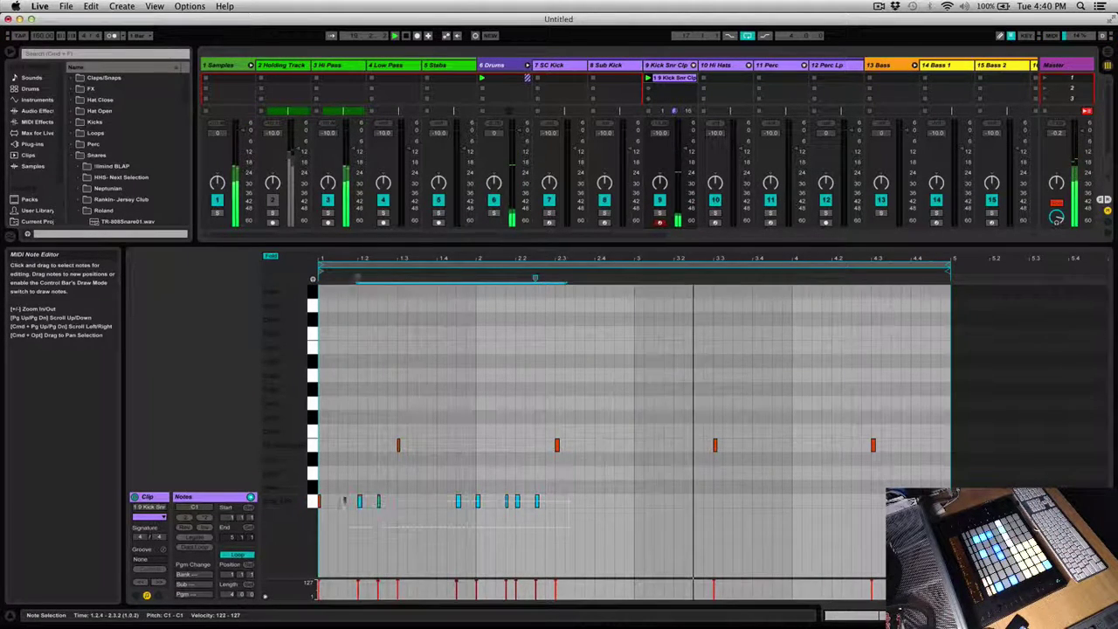
{"action": "key", "text": "Delete"}
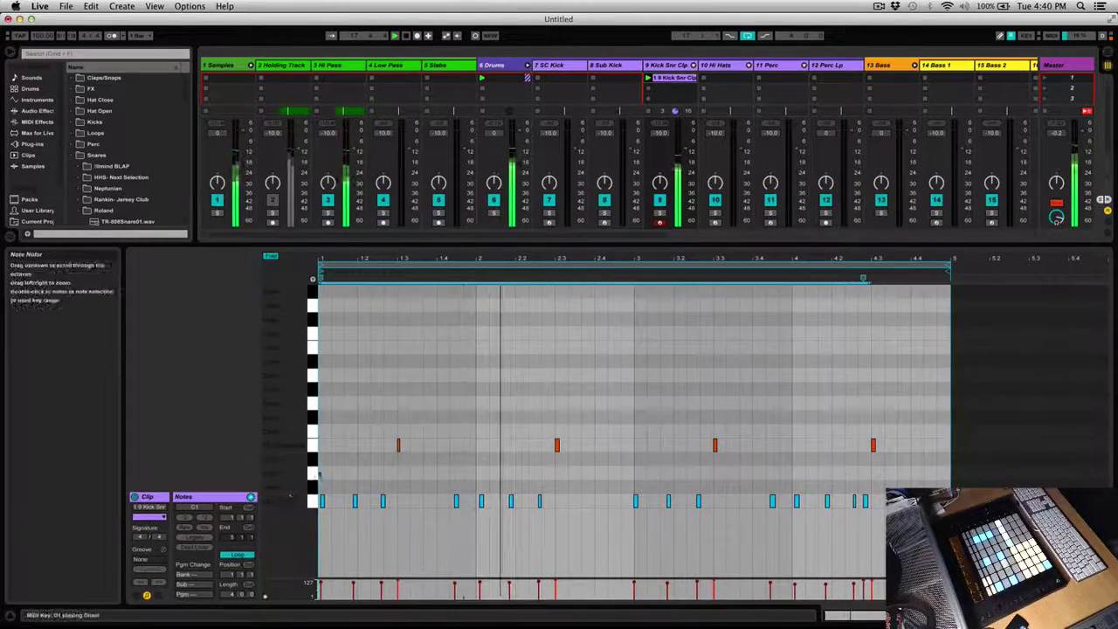
- Select all the newly recorded C1 kick notes in the clip and quantize them, leaving the snare notes out
{"action": "left_click", "coordinate": [510, 407]}
{"action": "left_click_drag", "start_coordinate": [467, 255], "coordinate": [502, 262]}
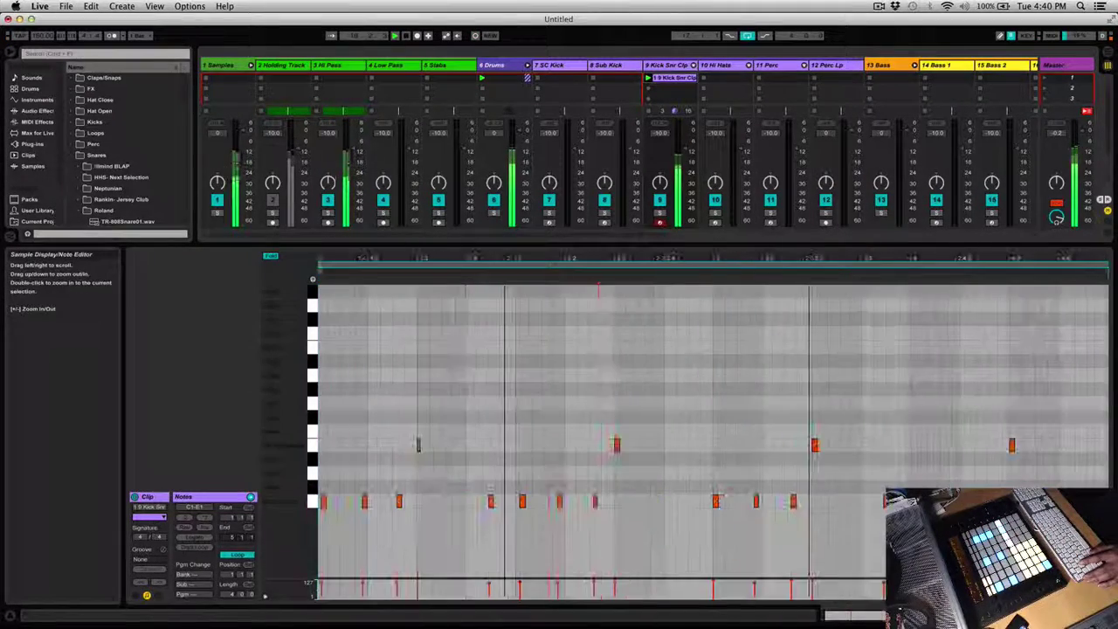
{"action": "key", "text": "super+a"}
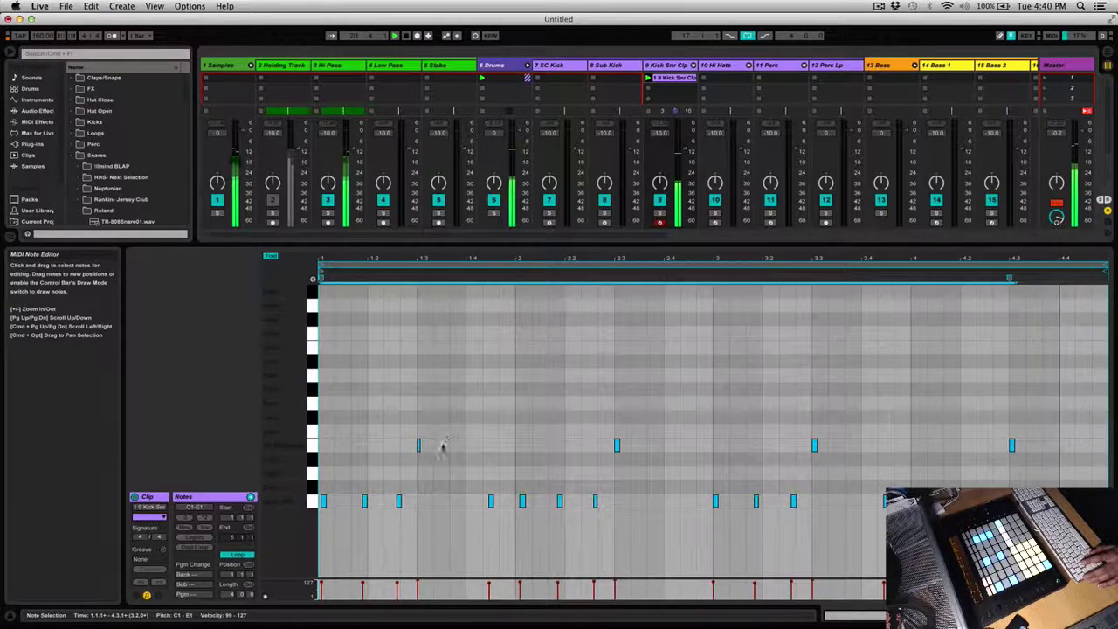
{"action": "left_click", "coordinate": [442, 447]}
{"action": "left_click", "coordinate": [322, 500]}
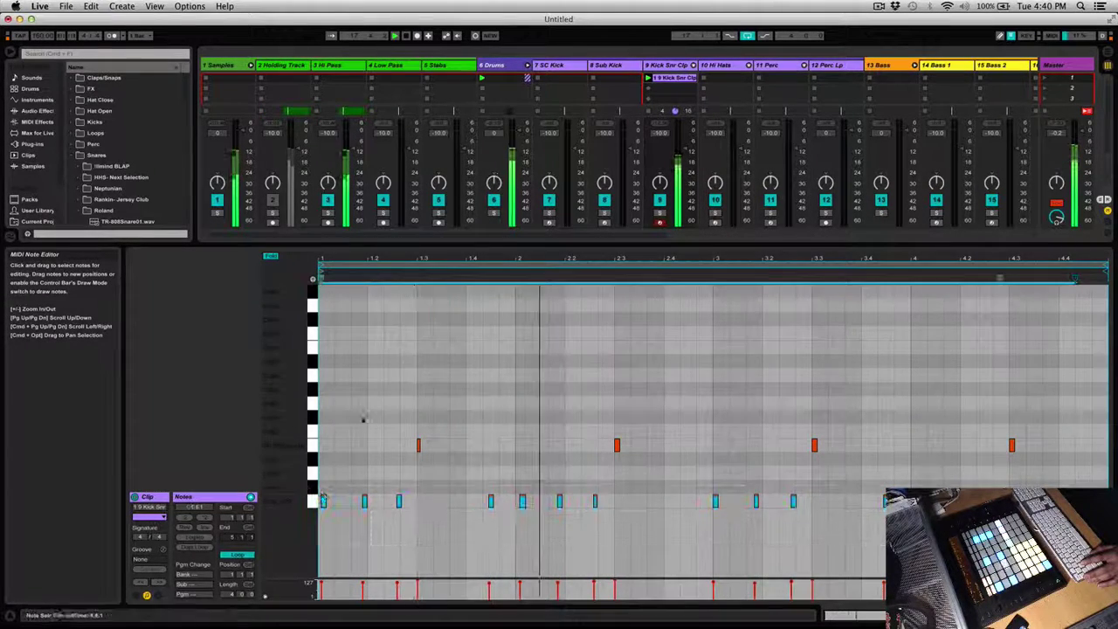
{"action": "left_click_drag", "start_coordinate": [456, 255], "coordinate": [456, 261]}
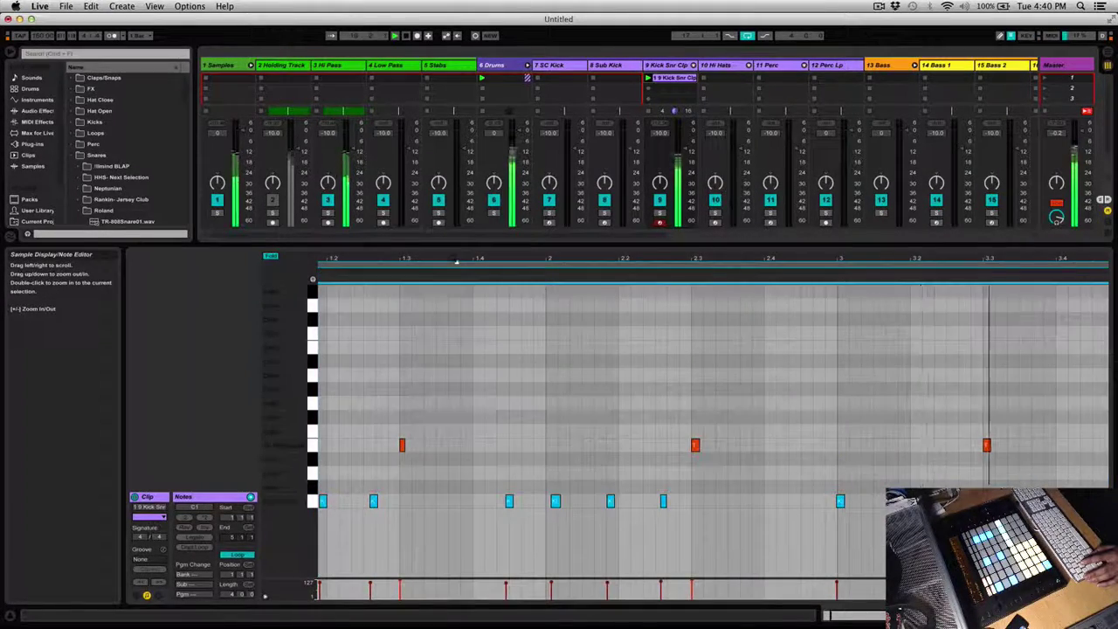
{"action": "key", "text": "super+u"}
{"action": "left_click", "coordinate": [513, 403]}
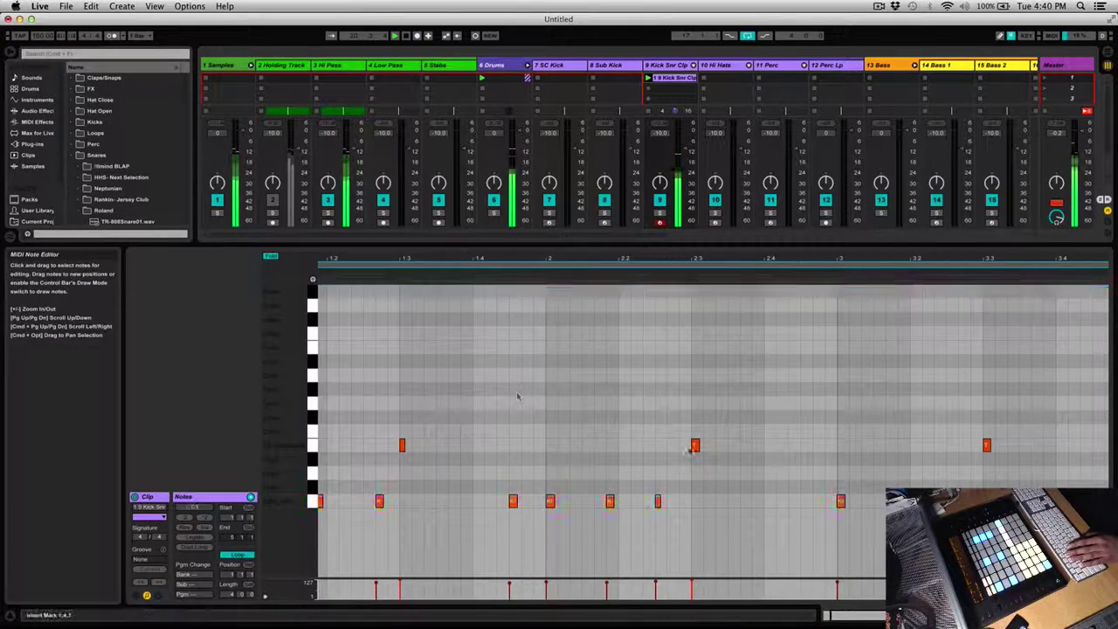
- Move the third kick note earlier to 1.2.3 and select the kick just before the second snare
{"action": "scroll", "coordinate": [618, 500], "scroll_direction": "left", "scroll_amount": 8}
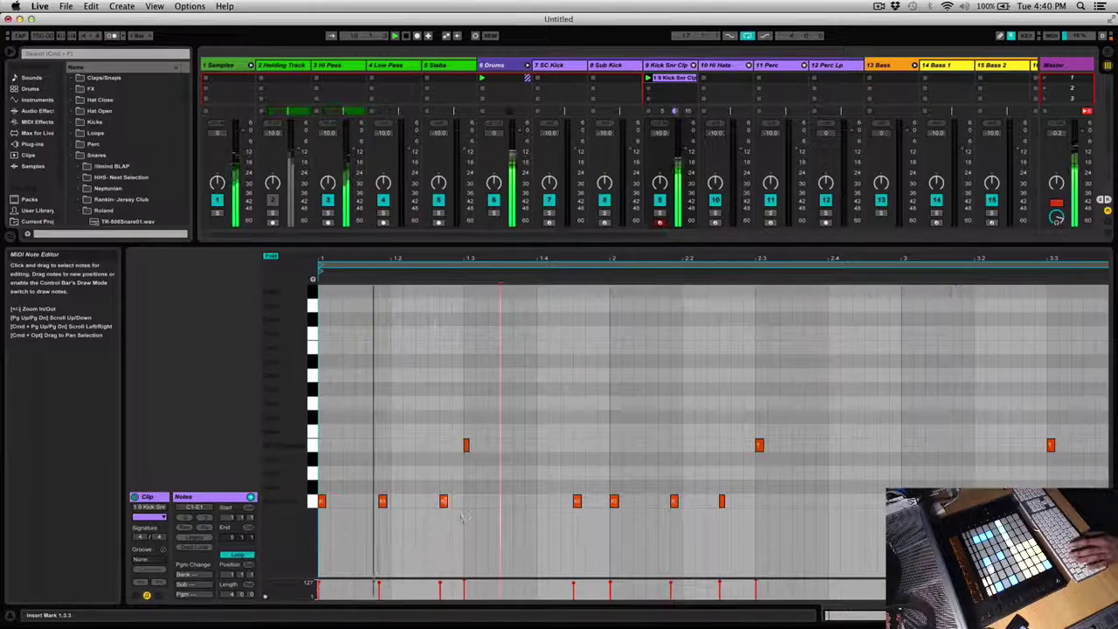
{"action": "left_click_drag", "start_coordinate": [443, 500], "coordinate": [431, 501]}
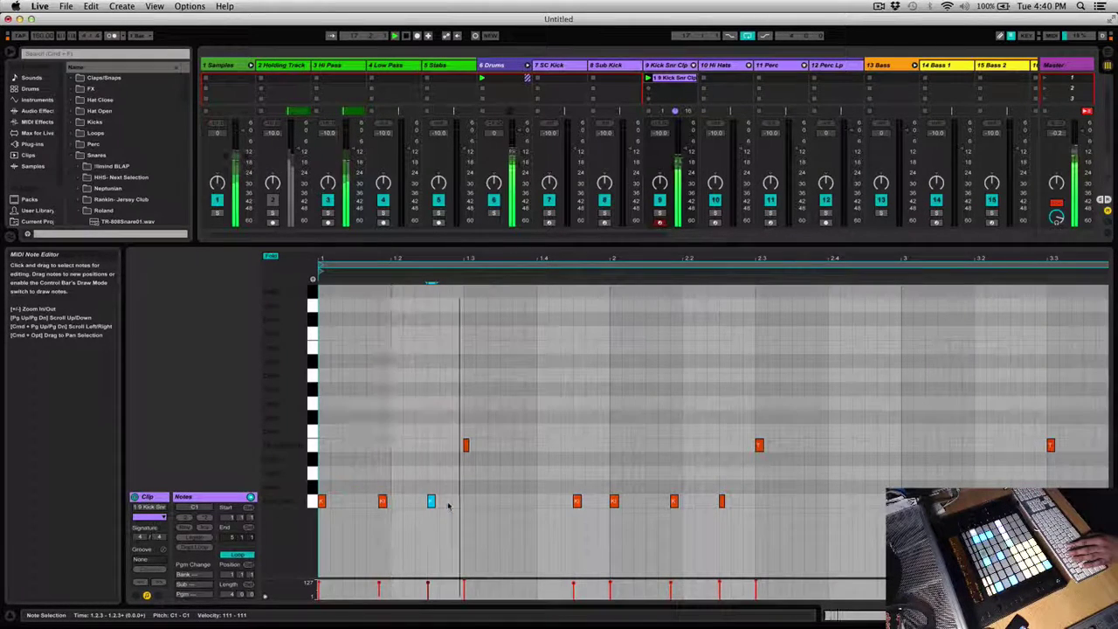
{"action": "left_click", "coordinate": [722, 500]}
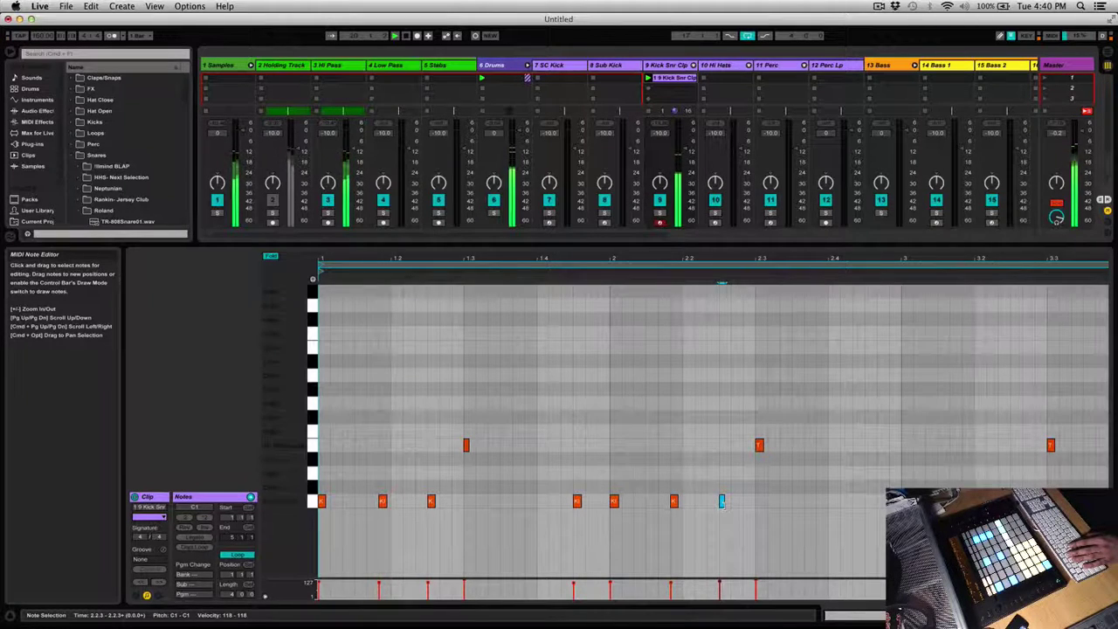
- Move the C1 kick note just before the last snare earlier to 4.2.2
{"action": "scroll", "coordinate": [728, 502], "scroll_direction": "right", "scroll_amount": 3}
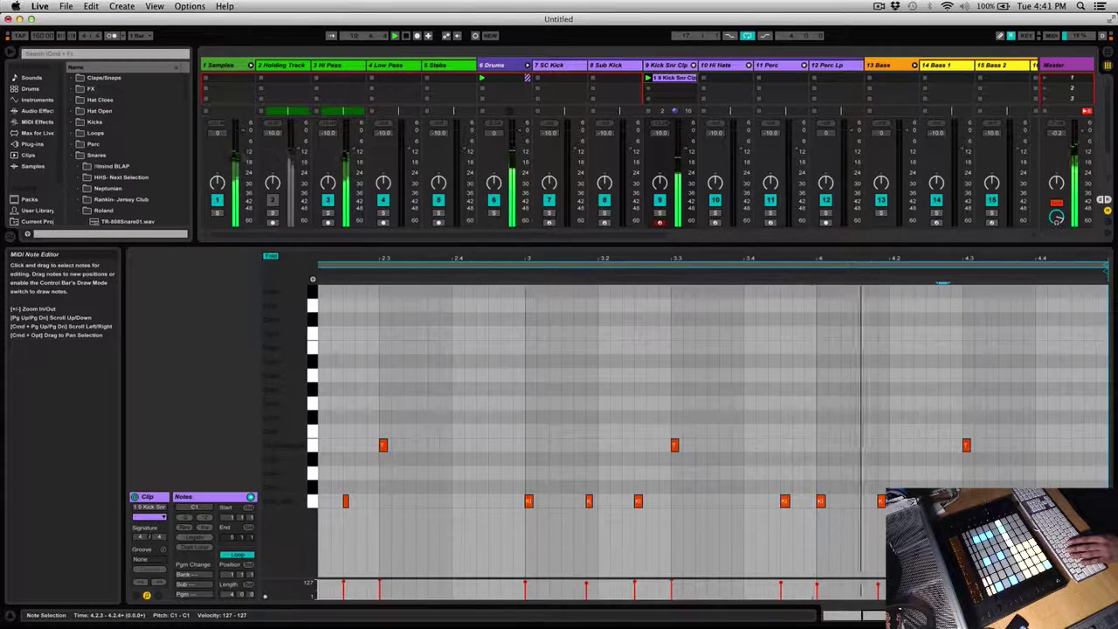
{"action": "left_click", "coordinate": [963, 515]}
{"action": "left_click", "coordinate": [929, 501]}
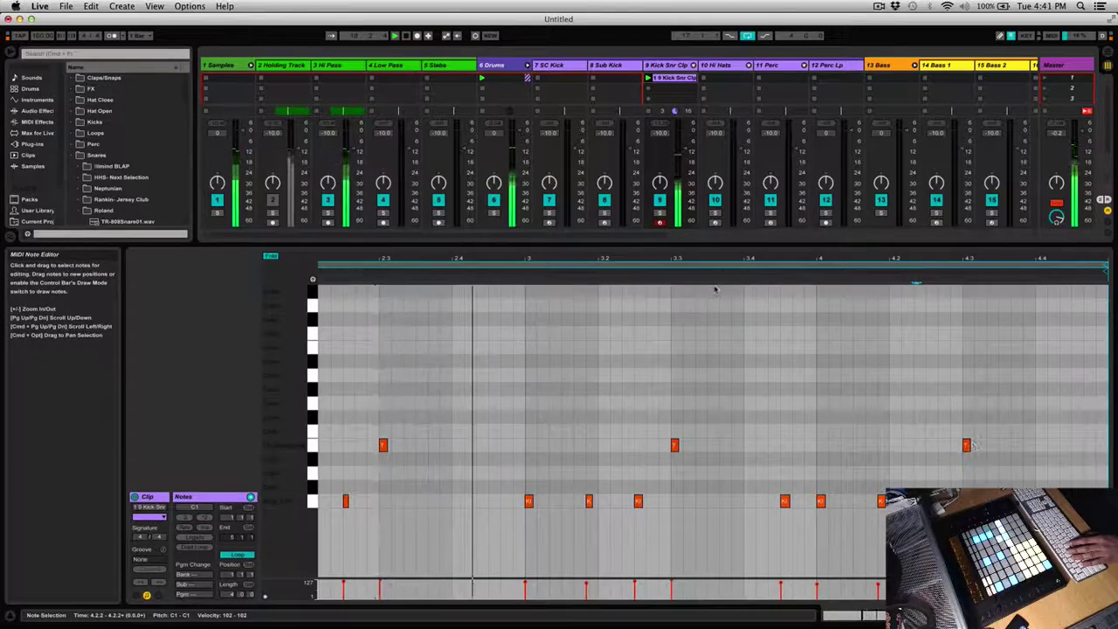
{"action": "left_click_drag", "start_coordinate": [706, 259], "coordinate": [706, 241]}
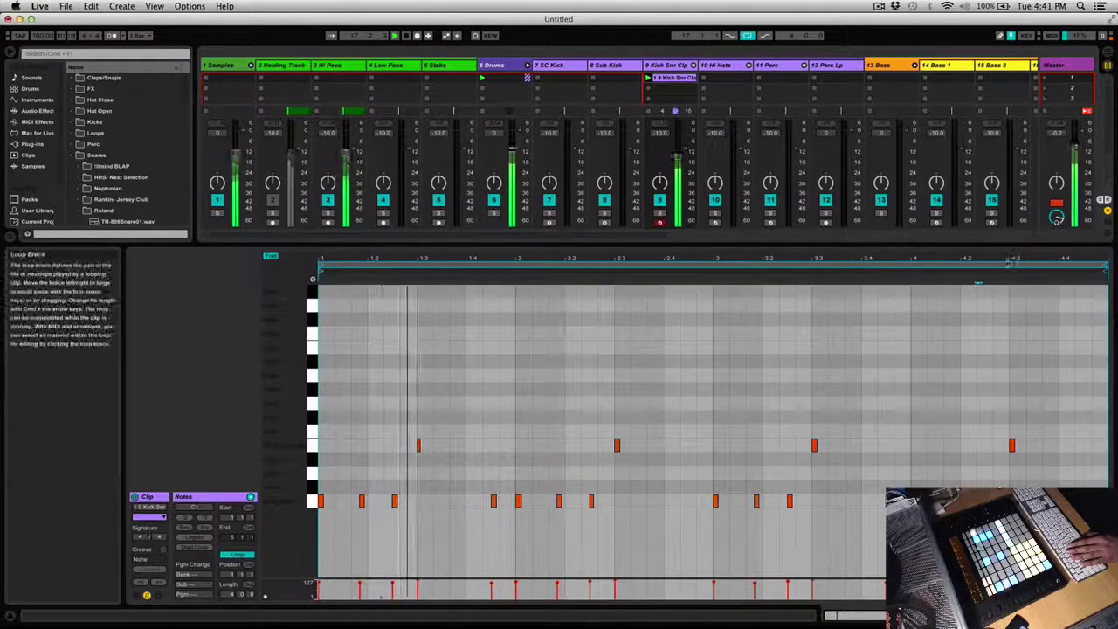
{"action": "mouse_move", "coordinate": [1006, 260]}
{"action": "left_mouse_down"}
{"action": "mouse_move", "coordinate": [1006, 285]}
{"action": "mouse_move", "coordinate": [988, 244]}
{"action": "left_mouse_up"}
{"action": "left_click", "coordinate": [982, 293]}
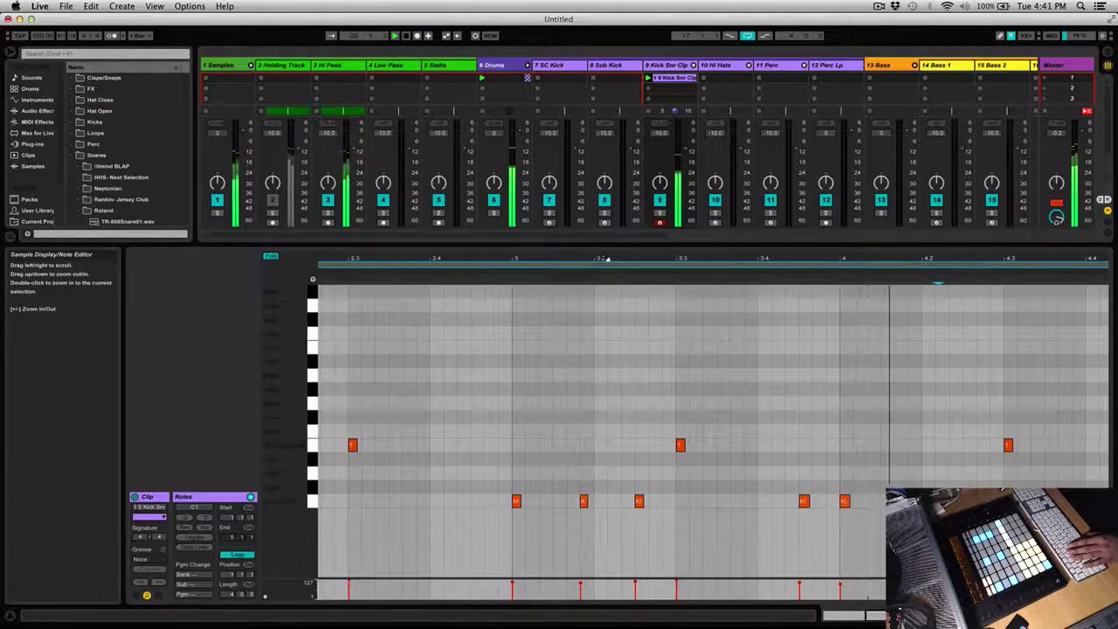
{"action": "left_click", "coordinate": [695, 264]}
{"action": "double_click", "coordinate": [695, 259]}
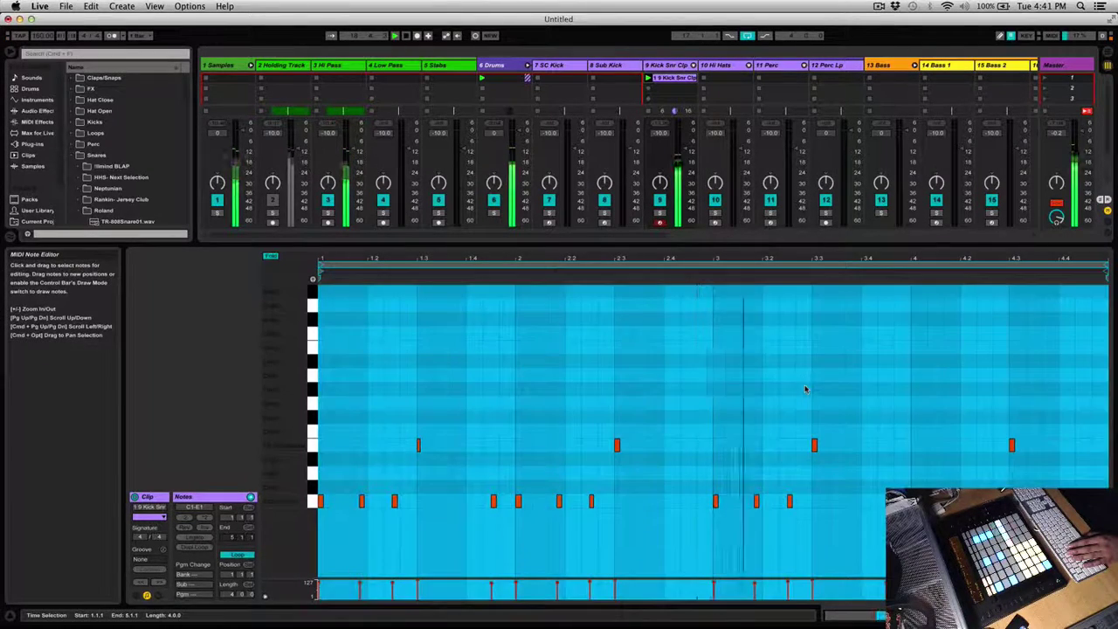
{"action": "left_click", "coordinate": [718, 377]}
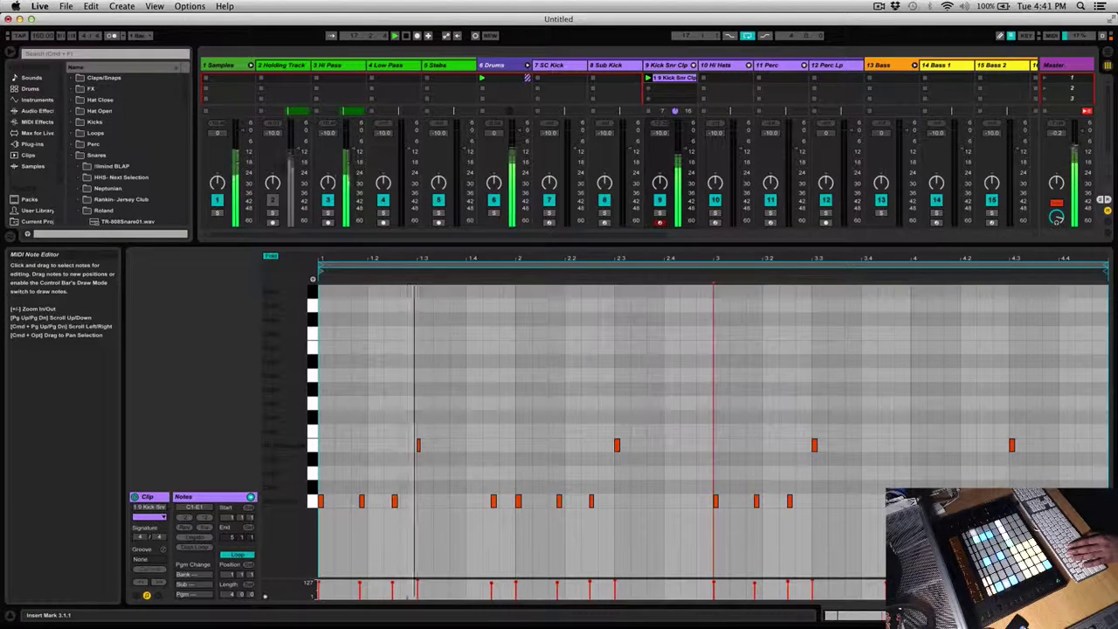
- Try an extra C1 kick note at 4.2.3 by pasting it before the last snare, and delete it again
{"action": "left_click", "coordinate": [988, 377]}
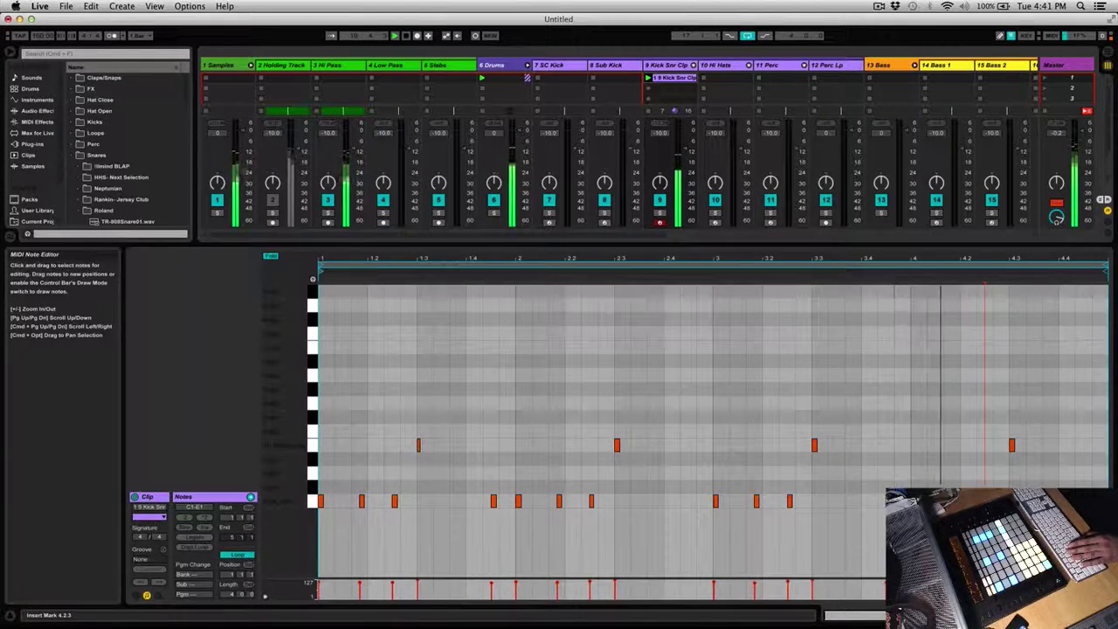
{"action": "key", "text": "super+v"}
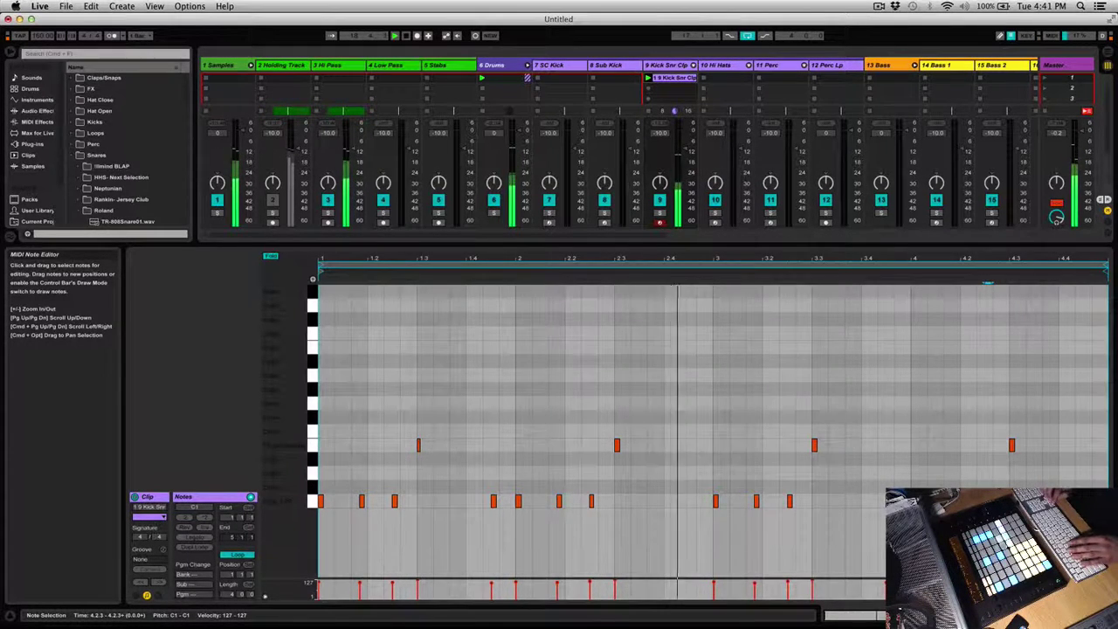
{"action": "key", "text": "Delete"}
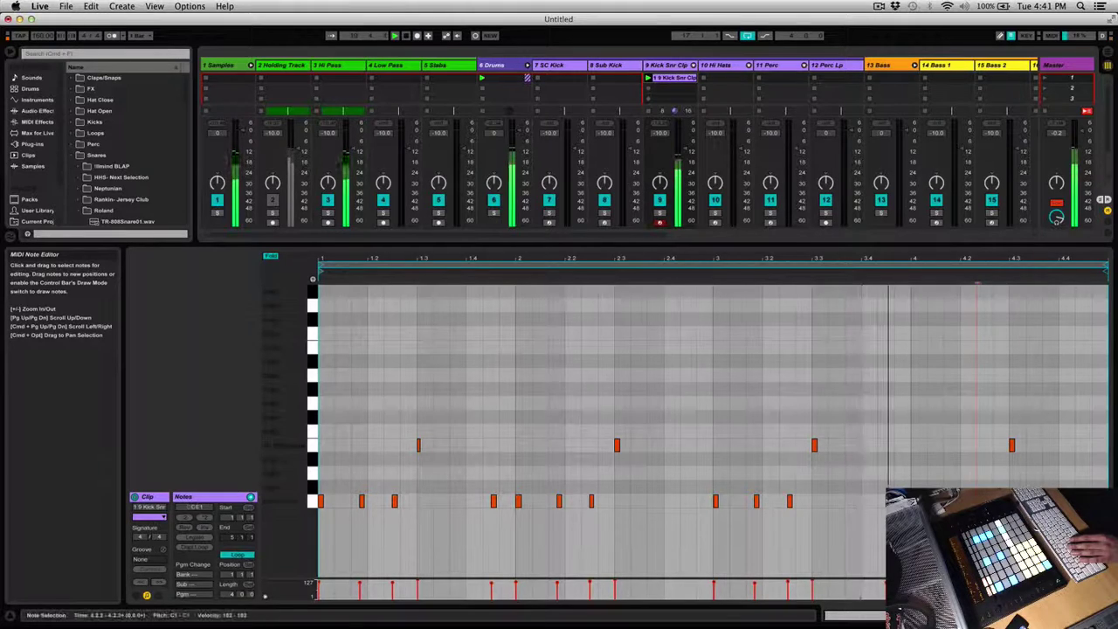
- Add a C1 kick note before the last snare, and shift all kick notes up to the KICK_BOUTTIME pad at C#1
{"action": "double_click", "coordinate": [978, 500]}
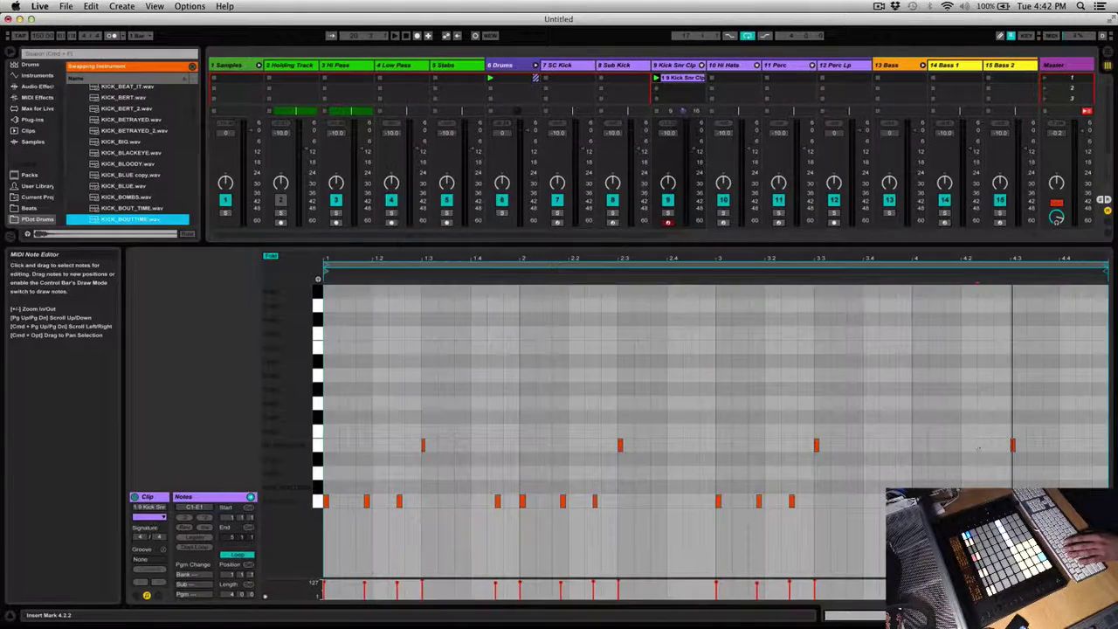
{"action": "left_click", "coordinate": [317, 499]}
{"action": "key", "text": "Up"}
{"action": "key", "text": "space"}
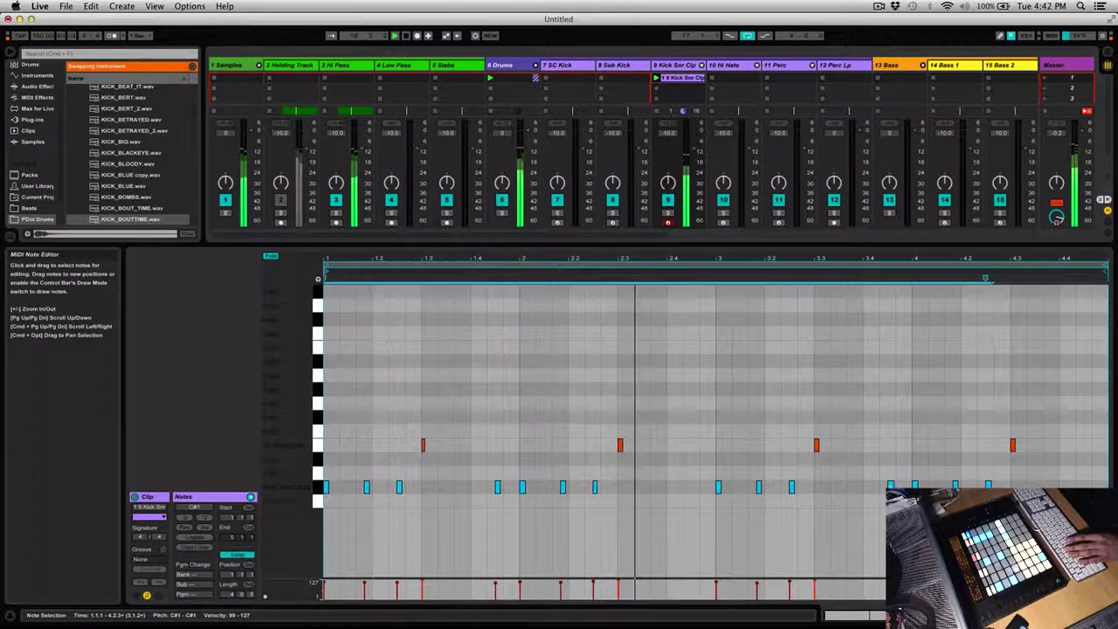
{"action": "left_click", "coordinate": [854, 463]}
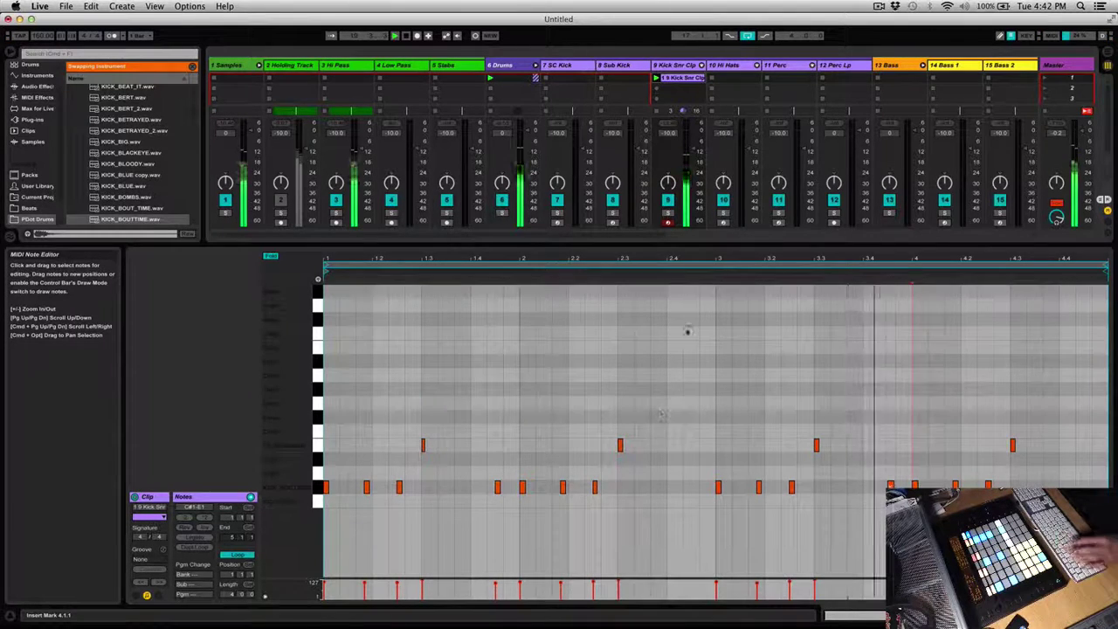
{"action": "left_click", "coordinate": [680, 360]}
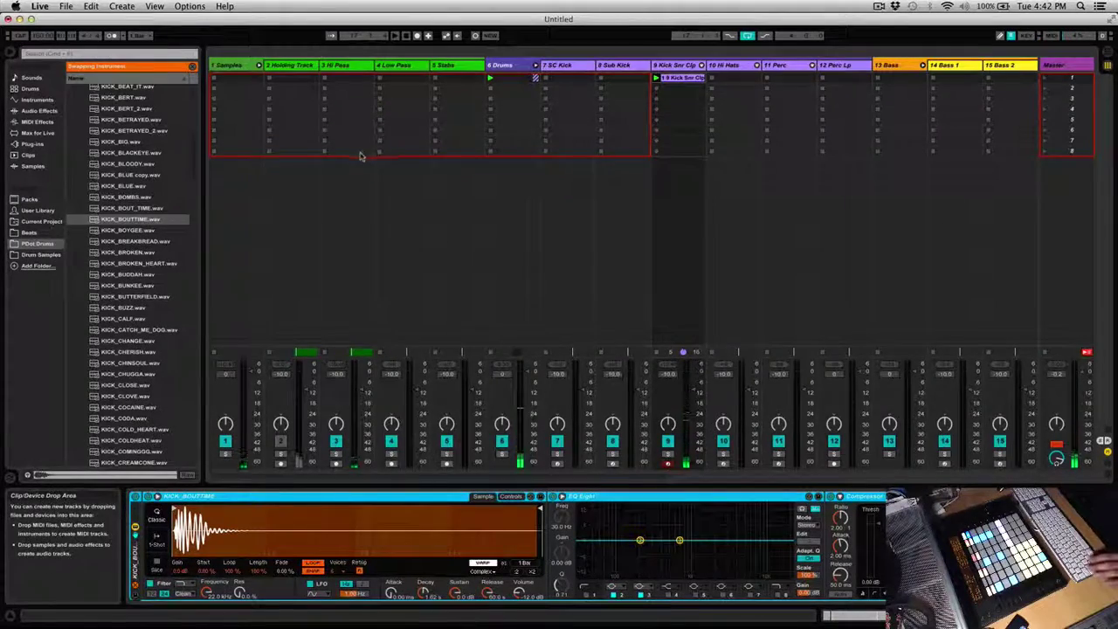
- Copy four bars of the Hi Pass sample to the Low Pass track, convert its melody to a new MIDI track, and delete the copy
{"action": "key", "text": "Tab"}
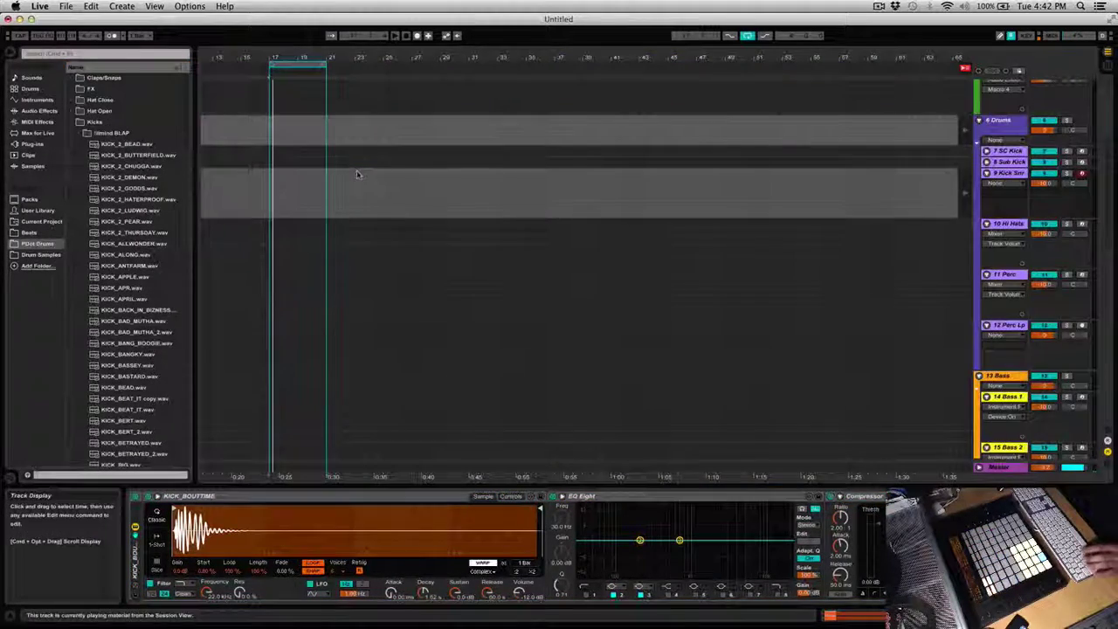
{"action": "key", "text": "space"}
{"action": "left_click", "coordinate": [313, 227]}
{"action": "mouse_move", "coordinate": [325, 189]}
{"action": "left_mouse_down"}
{"action": "mouse_move", "coordinate": [266, 182]}
{"action": "mouse_move", "coordinate": [302, 209]}
{"action": "left_mouse_up"}
{"action": "right_click", "coordinate": [300, 211]}
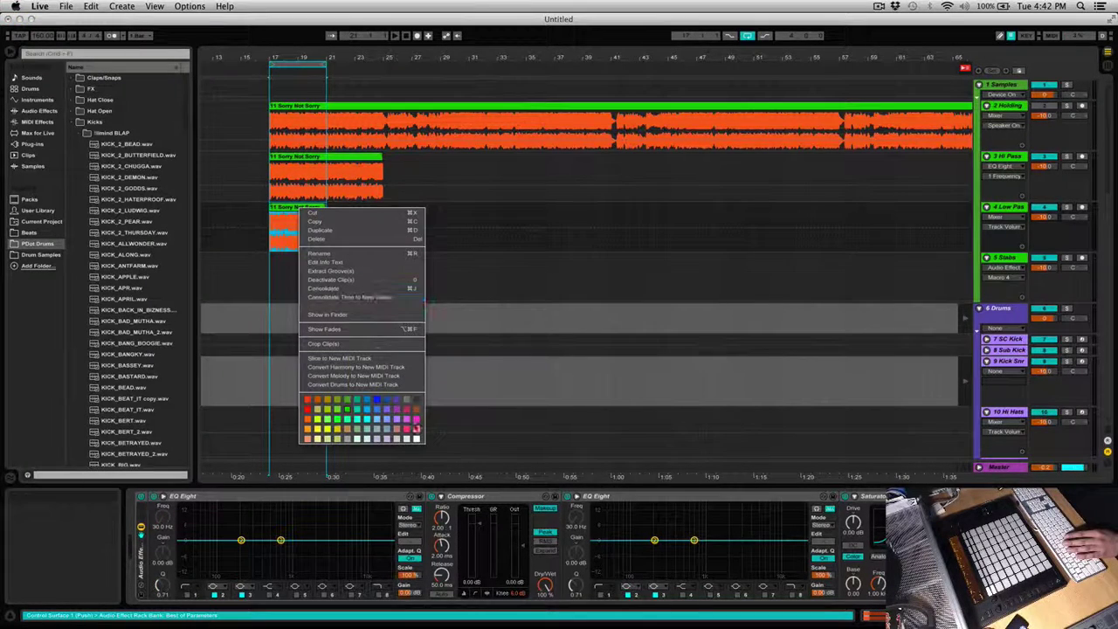
{"action": "left_click", "coordinate": [407, 378]}
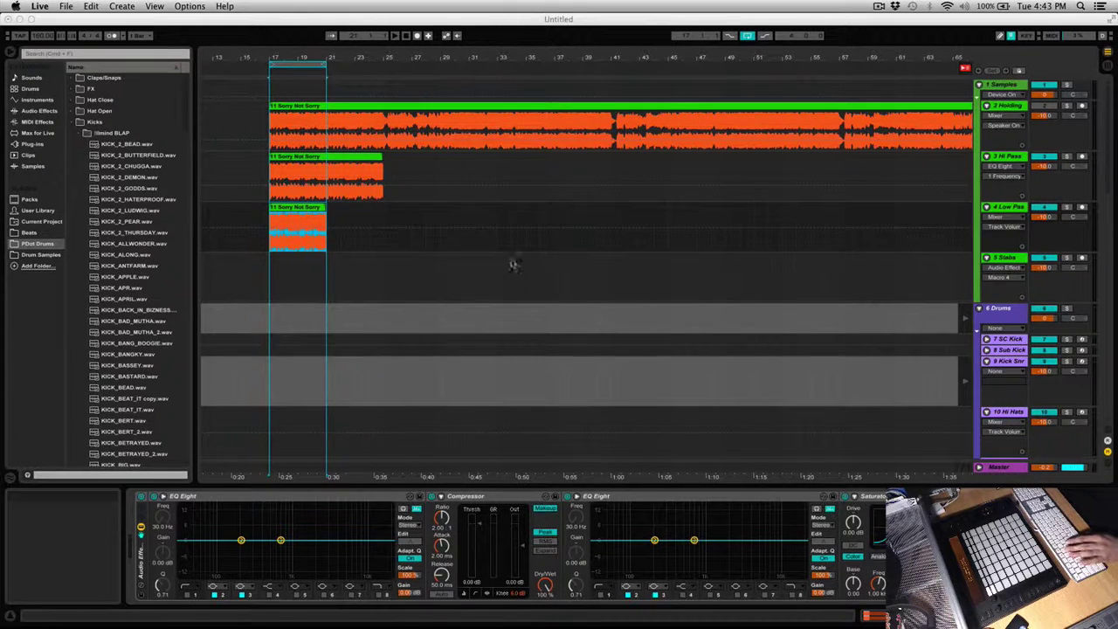
{"action": "left_click", "coordinate": [320, 210]}
{"action": "key", "text": "Delete"}
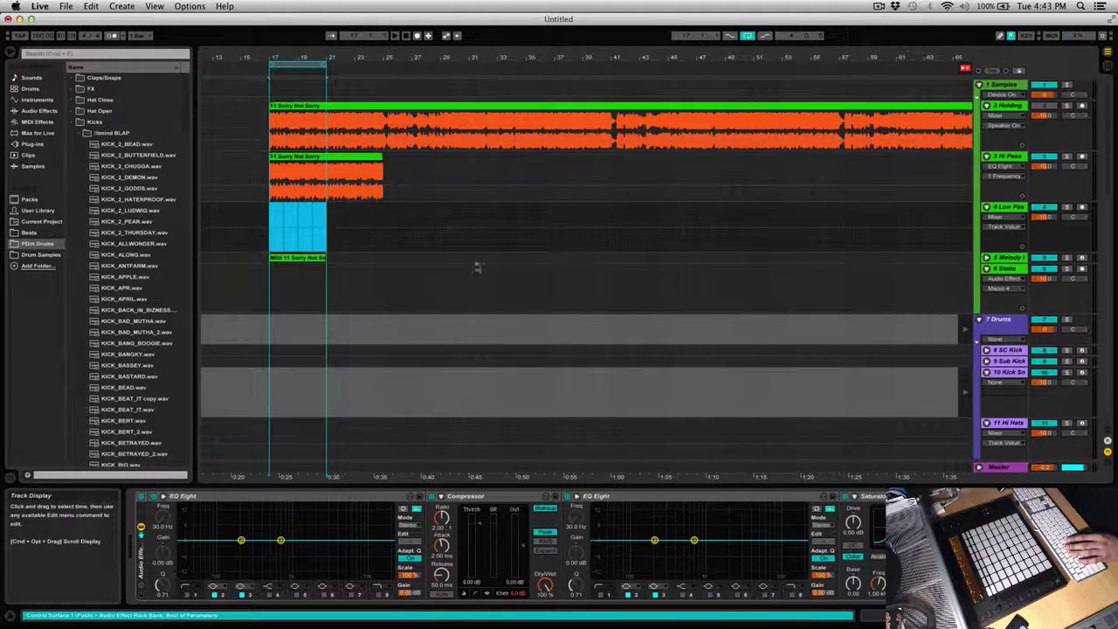
- Audition the converted melody clip soloed with its notes open, and delete the converted Melody track
{"action": "left_click", "coordinate": [985, 259]}
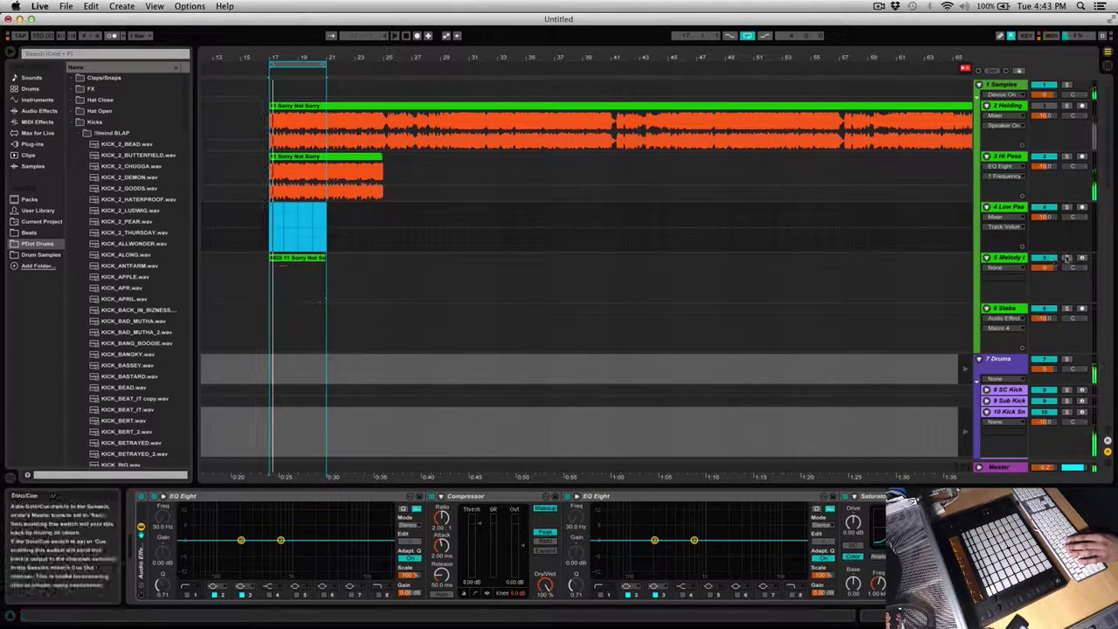
{"action": "double_click", "coordinate": [297, 261]}
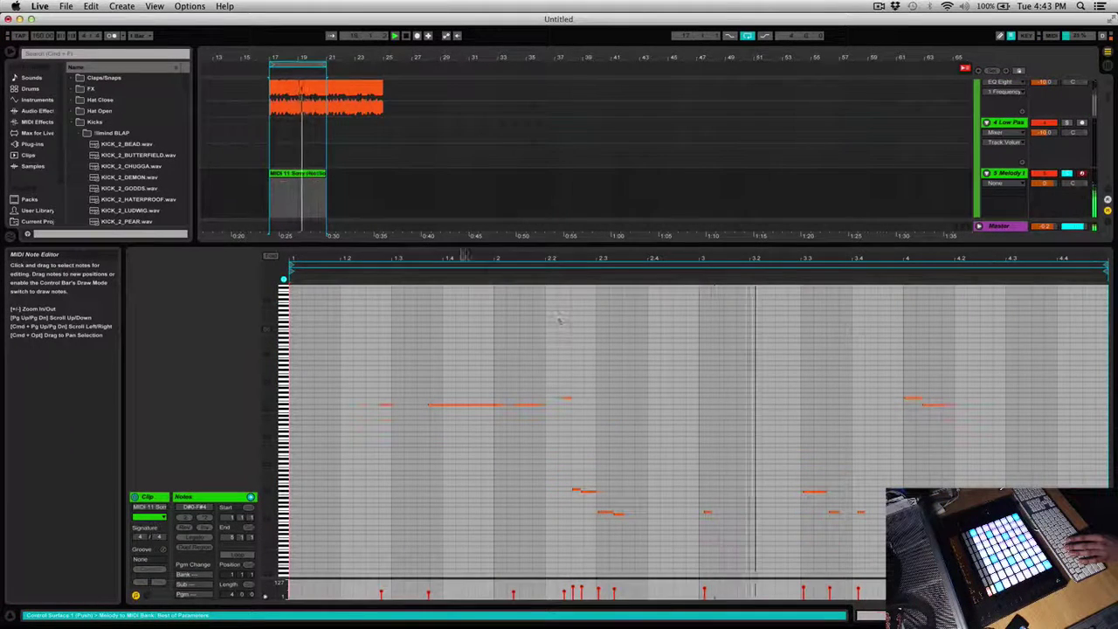
{"action": "key", "text": "space"}
{"action": "left_click", "coordinate": [1011, 177]}
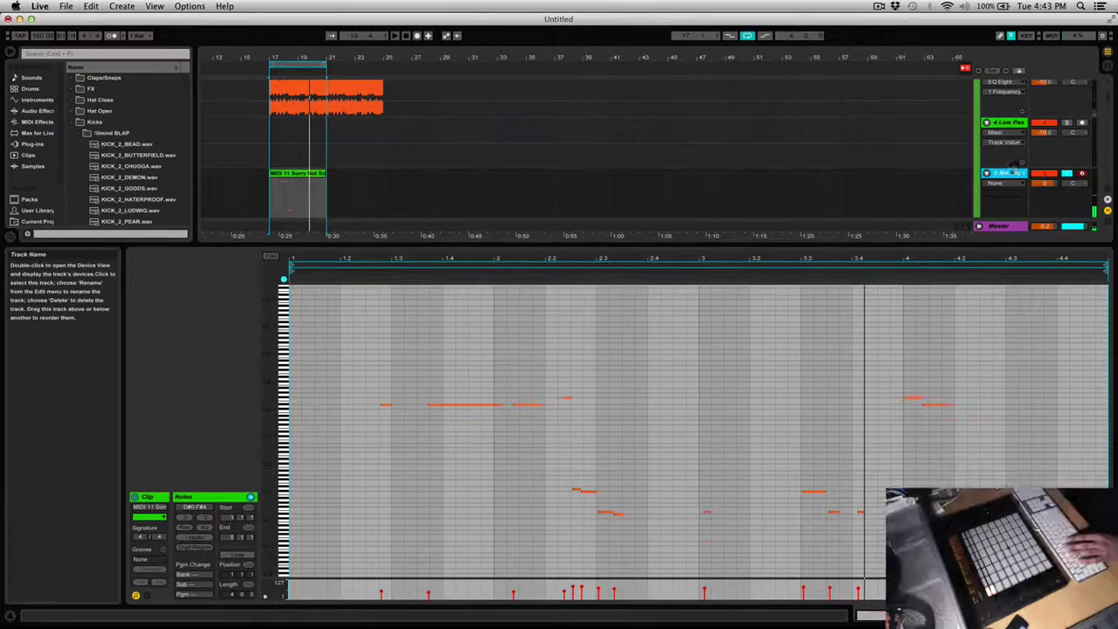
{"action": "left_click", "coordinate": [393, 145]}
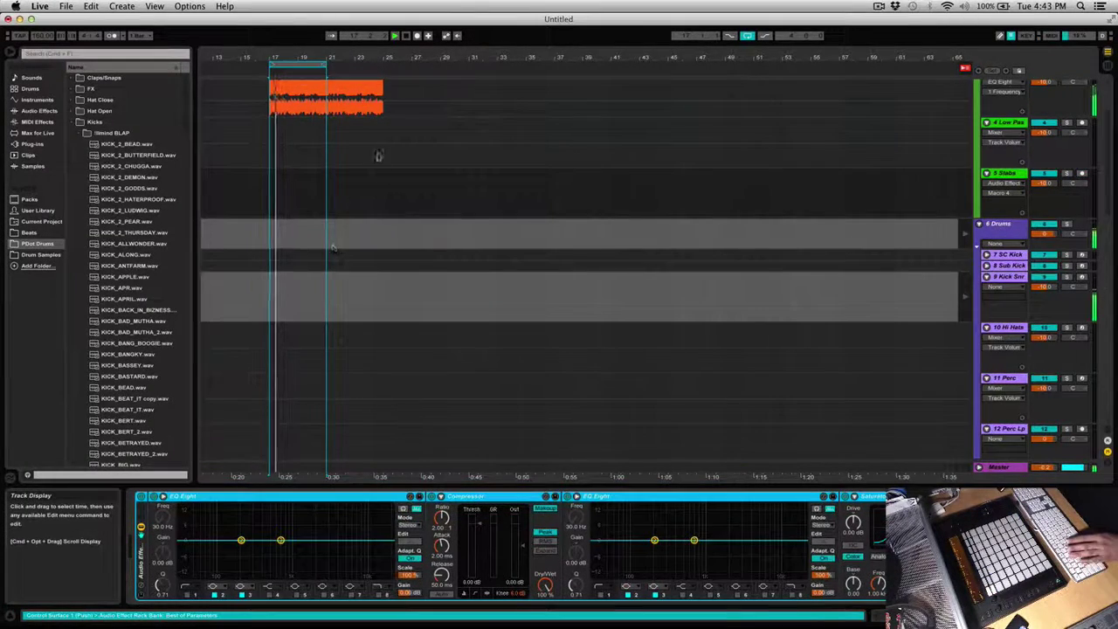
- Select the Kick Snr track in the arrangement and return to the Session View
{"action": "scroll", "coordinate": [374, 189], "scroll_direction": "down", "scroll_amount": 5}
{"action": "scroll", "coordinate": [358, 193], "scroll_direction": "up", "scroll_amount": 10}
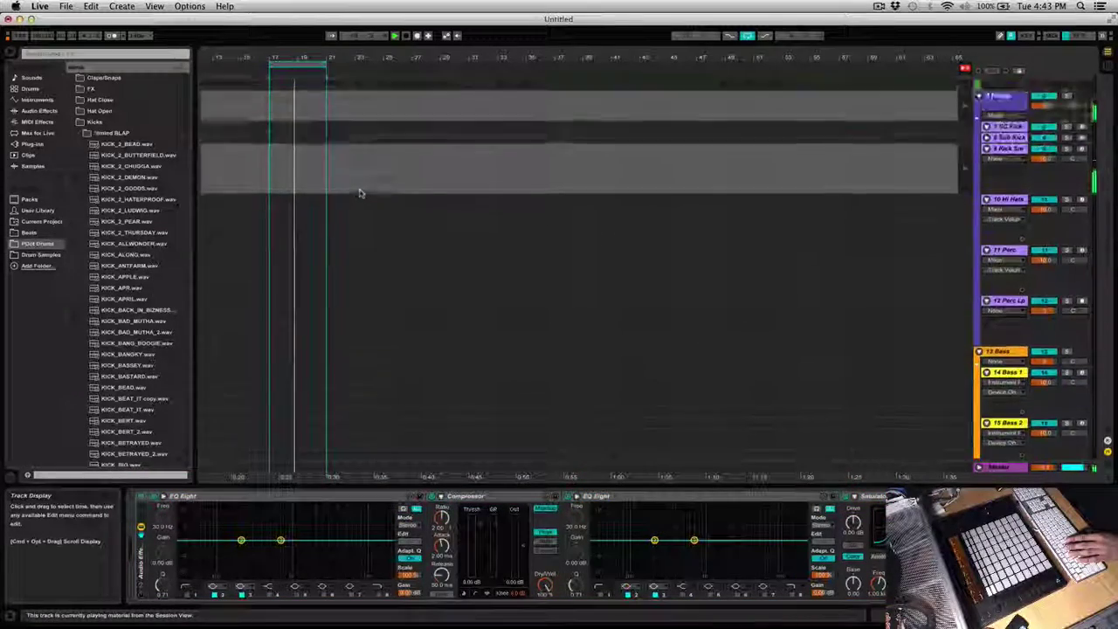
{"action": "scroll", "coordinate": [358, 193], "scroll_direction": "down", "scroll_amount": 9}
{"action": "scroll", "coordinate": [358, 192], "scroll_direction": "down", "scroll_amount": 8}
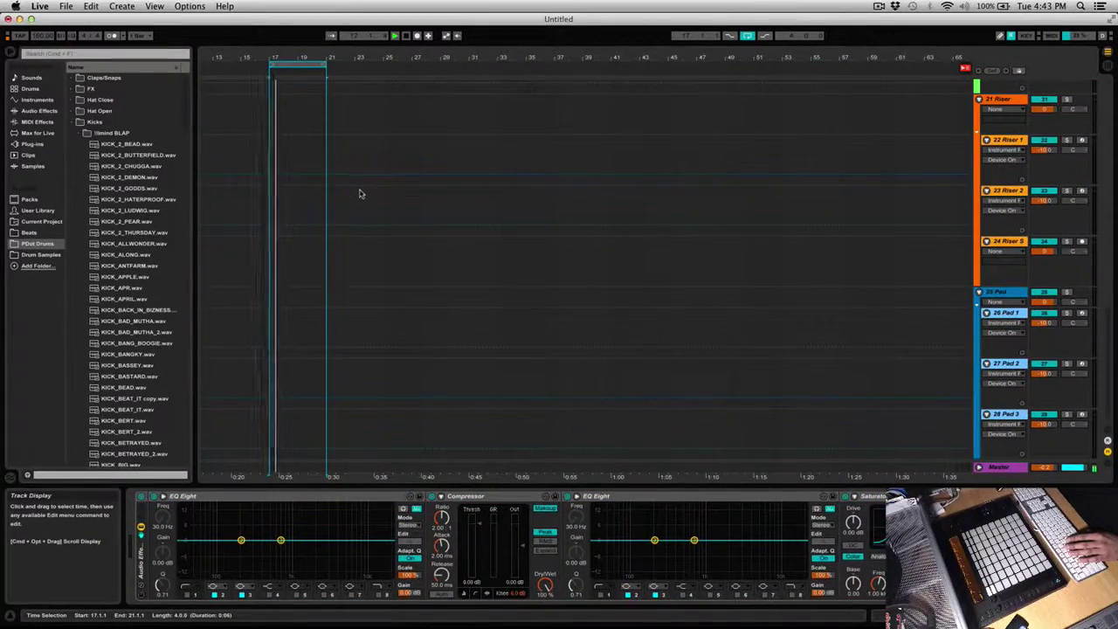
{"action": "scroll", "coordinate": [358, 192], "scroll_direction": "up", "scroll_amount": 8}
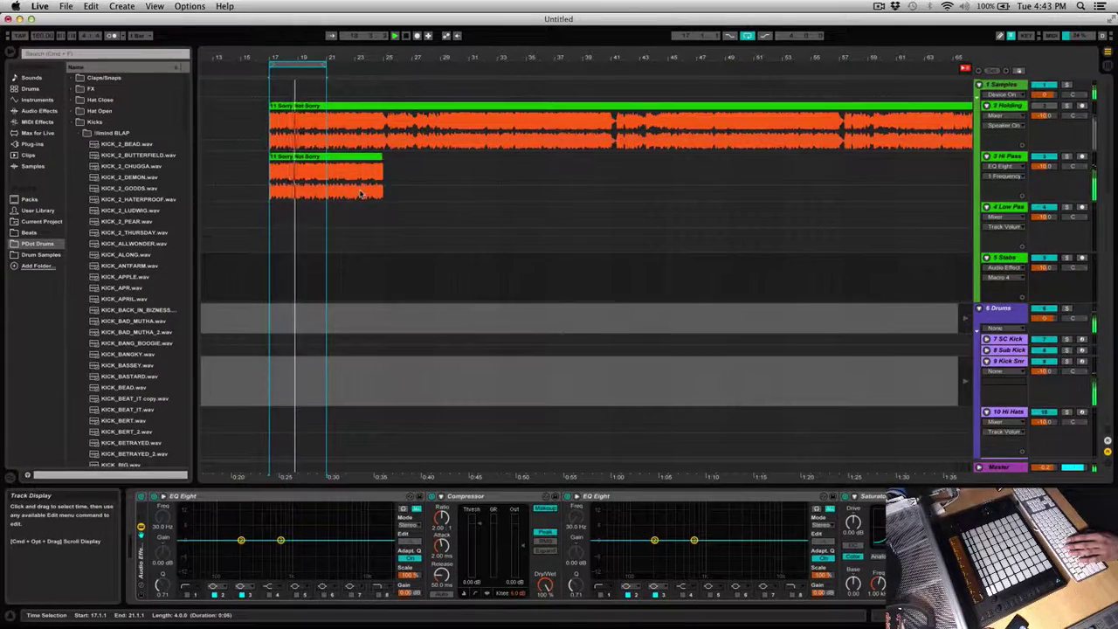
{"action": "left_click", "coordinate": [1006, 361]}
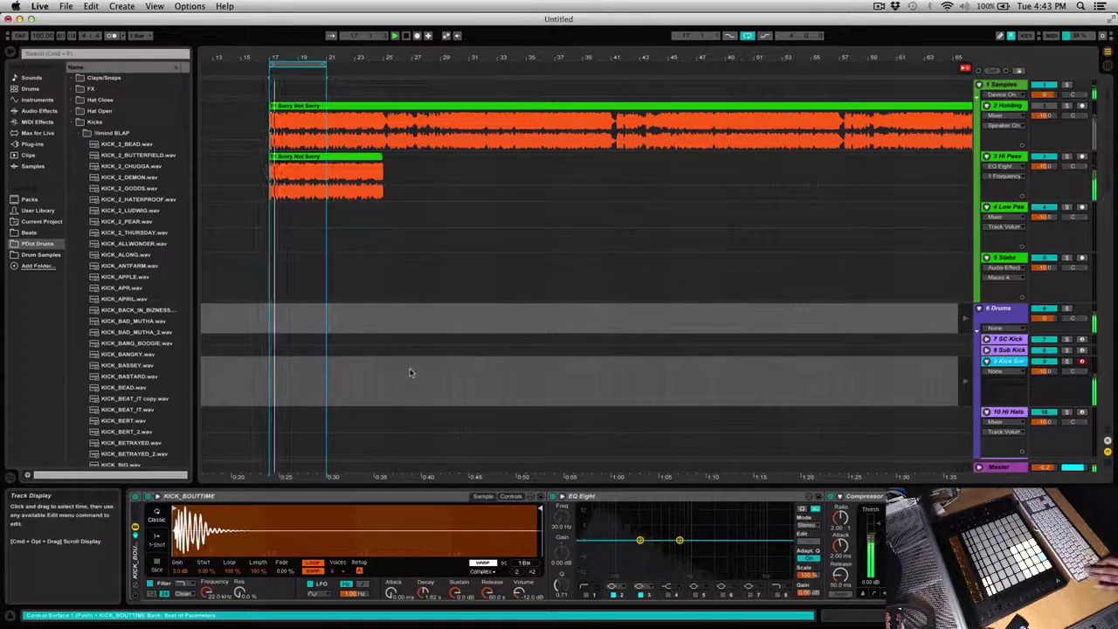
{"action": "key", "text": "shift+Tab"}
{"action": "key", "text": "shift+Tab"}
{"action": "key", "text": "Tab"}
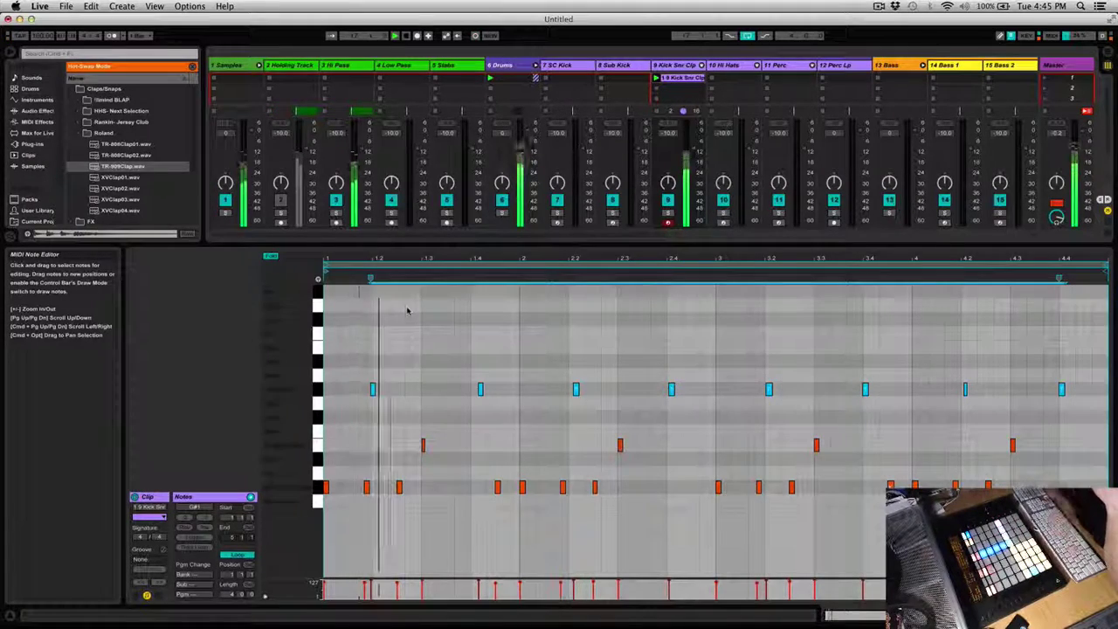
- Quantize the selected G#1 clap notes and deselect them
{"action": "key", "text": "super+u"}
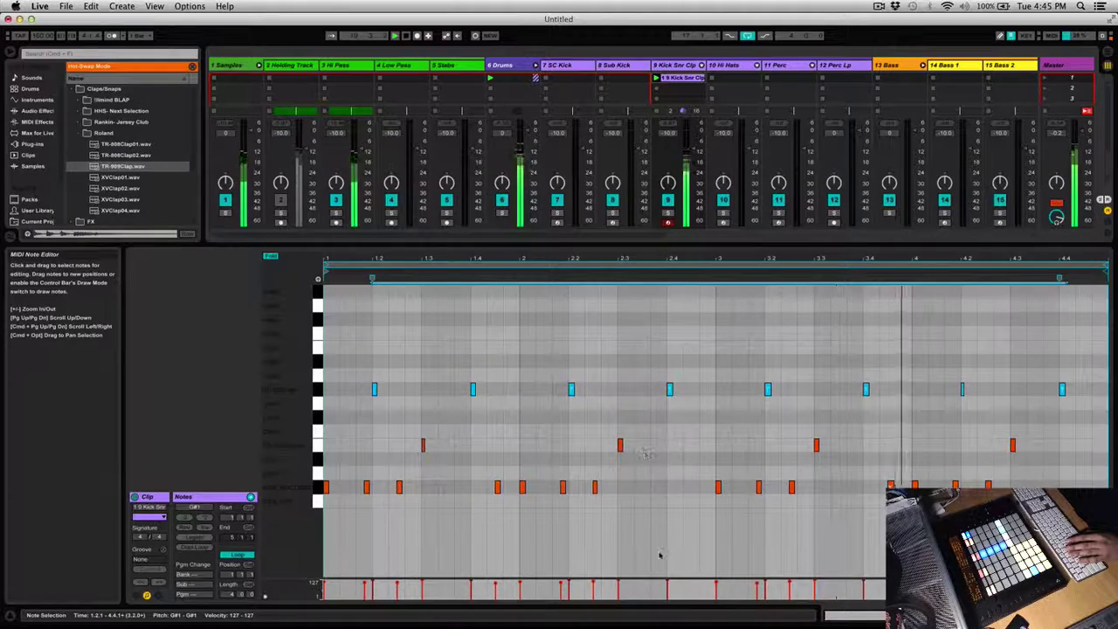
{"action": "left_click", "coordinate": [583, 546]}
{"action": "left_click", "coordinate": [744, 412]}
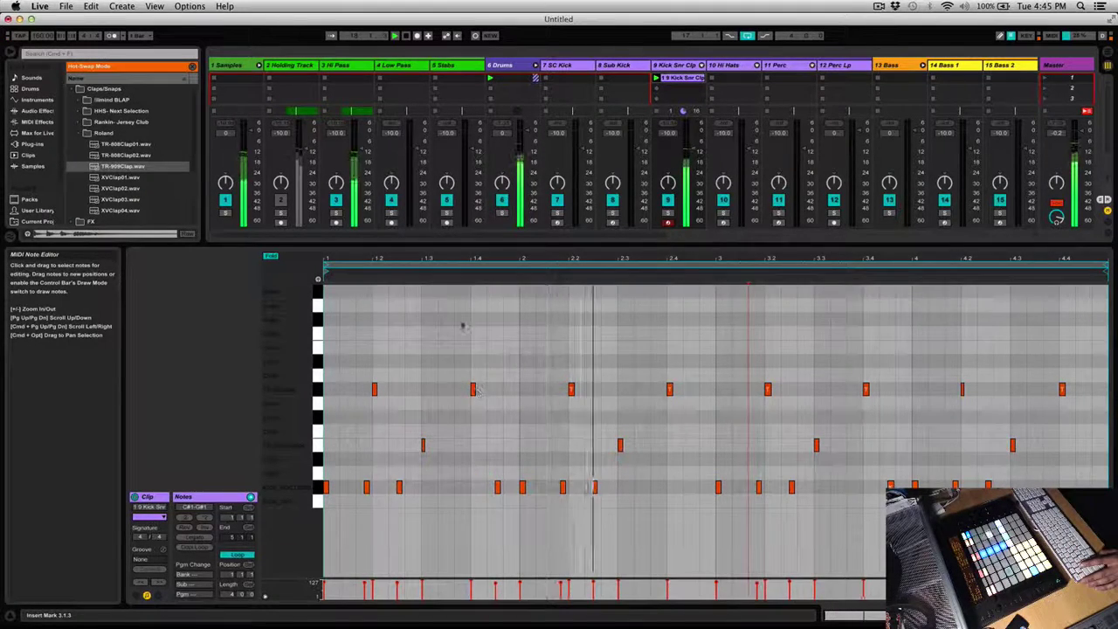
- Try an extra G#1 clap note before the clap at 1.4, shifting it between 1.3.4 and 1.3.3
{"action": "left_click_drag", "start_coordinate": [474, 257], "coordinate": [472, 297]}
{"action": "double_click", "coordinate": [451, 390]}
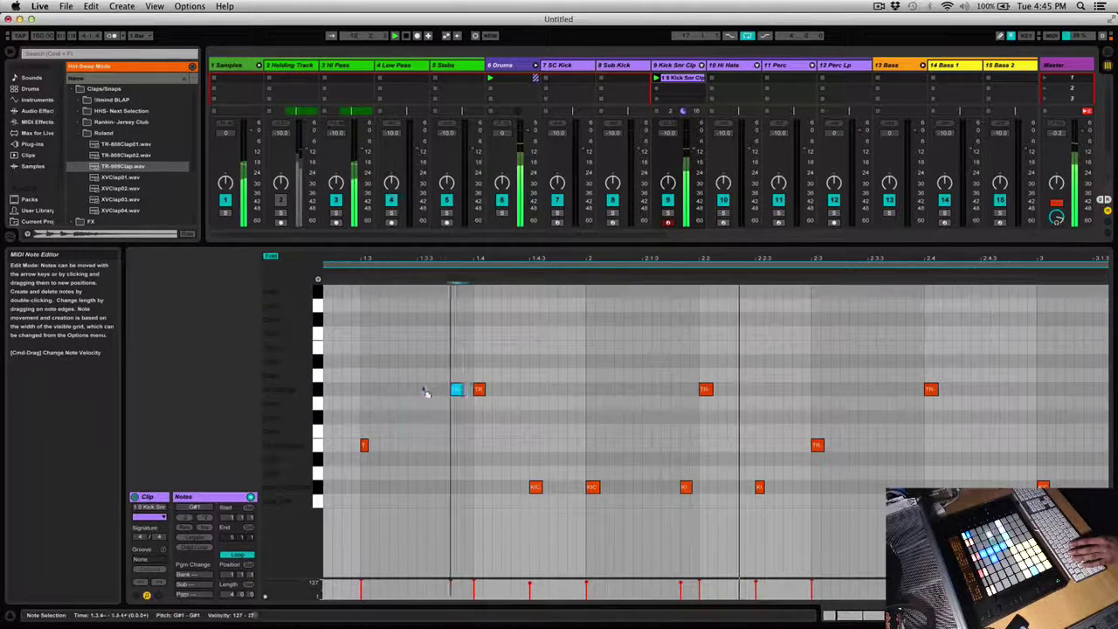
{"action": "left_click_drag", "start_coordinate": [460, 389], "coordinate": [424, 392]}
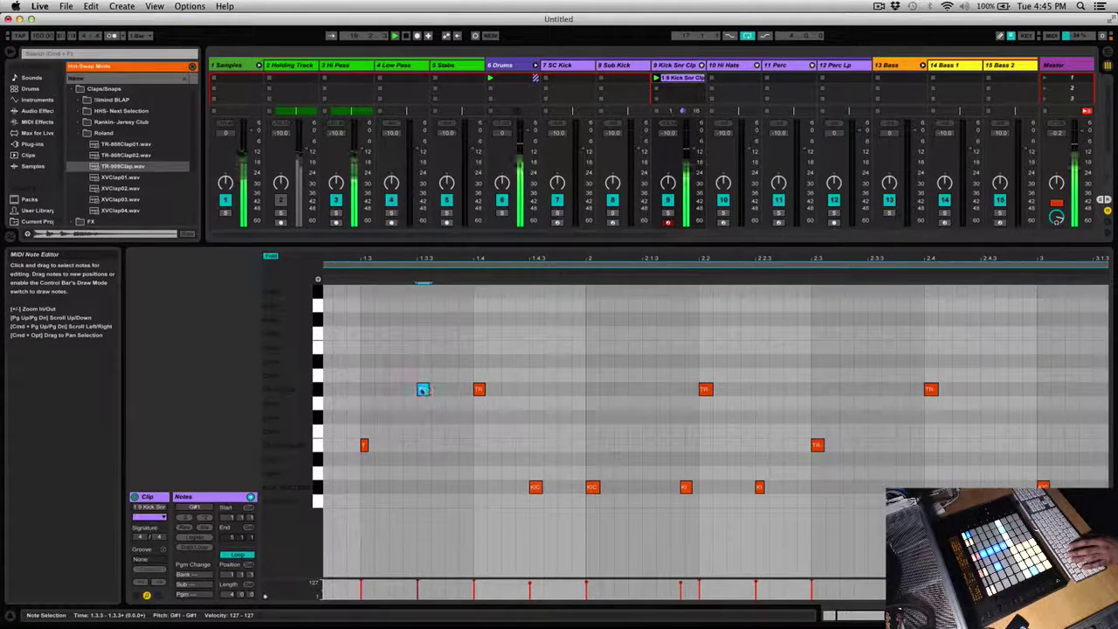
{"action": "left_click_drag", "start_coordinate": [423, 390], "coordinate": [451, 391]}
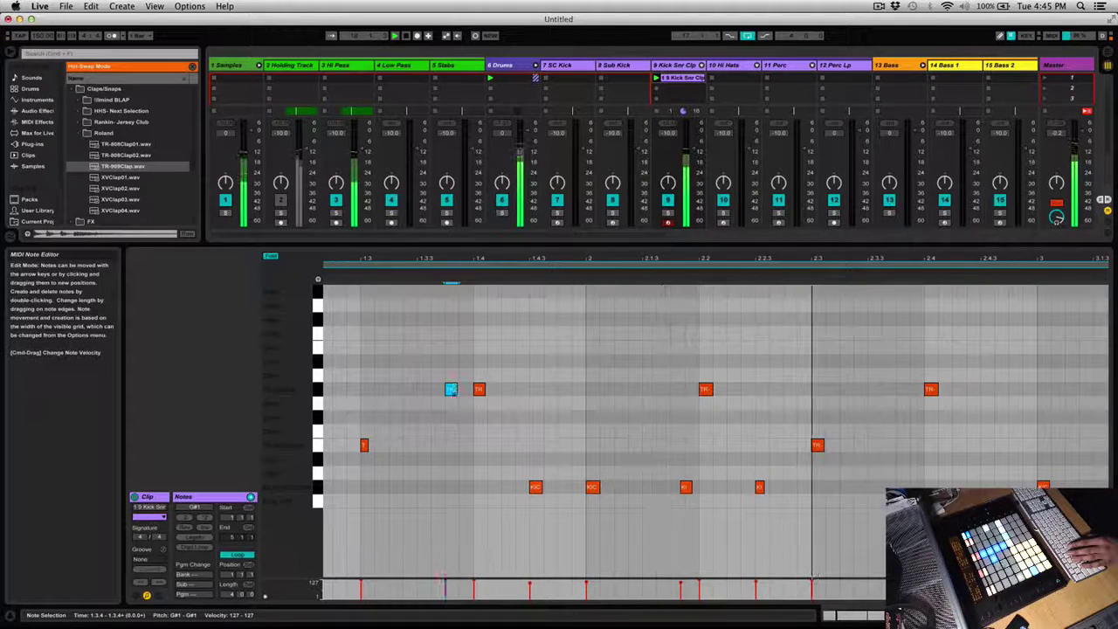
{"action": "left_click_drag", "start_coordinate": [452, 395], "coordinate": [438, 395]}
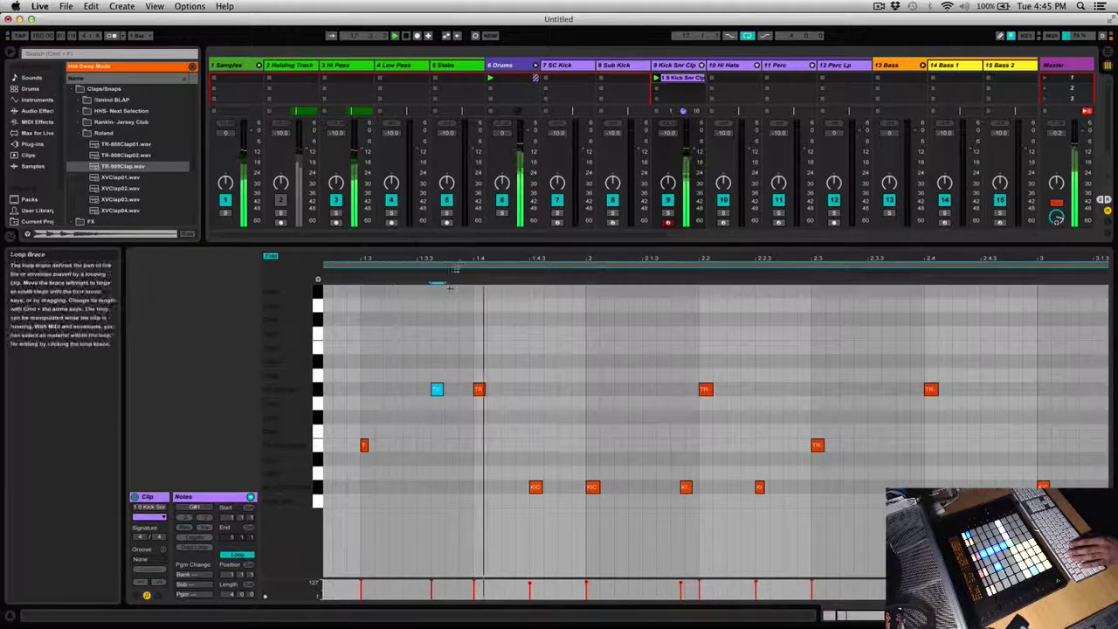
{"action": "key", "text": "Left"}
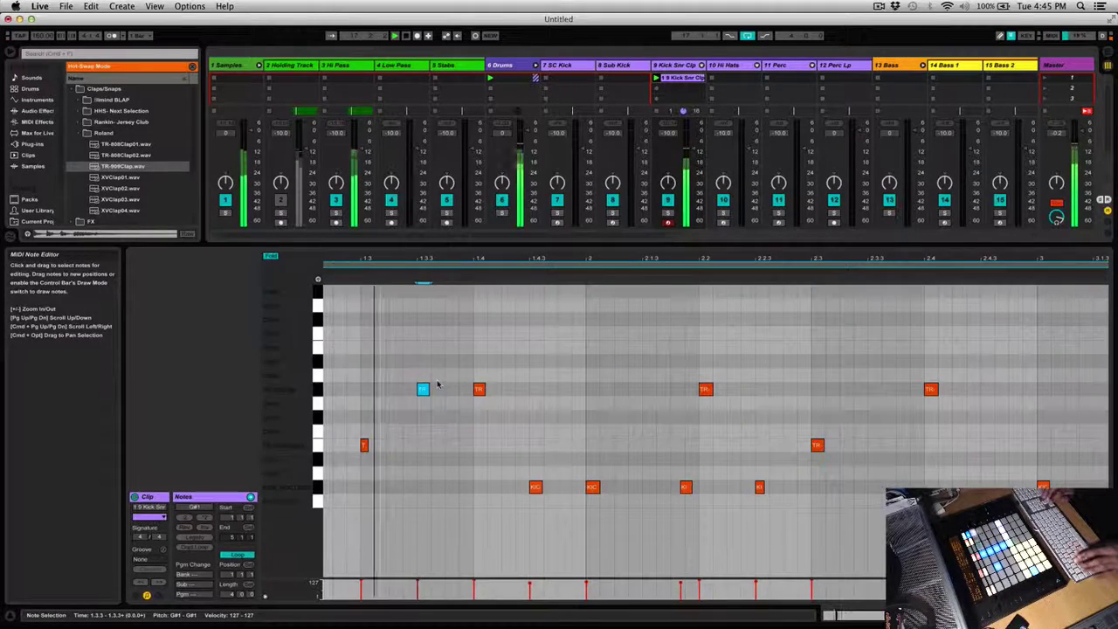
- Duplicate the extra clap note to 1.3.4, and delete both extra clap notes before 1.4
{"action": "key", "text": "super+d"}
{"action": "key", "text": "Right"}
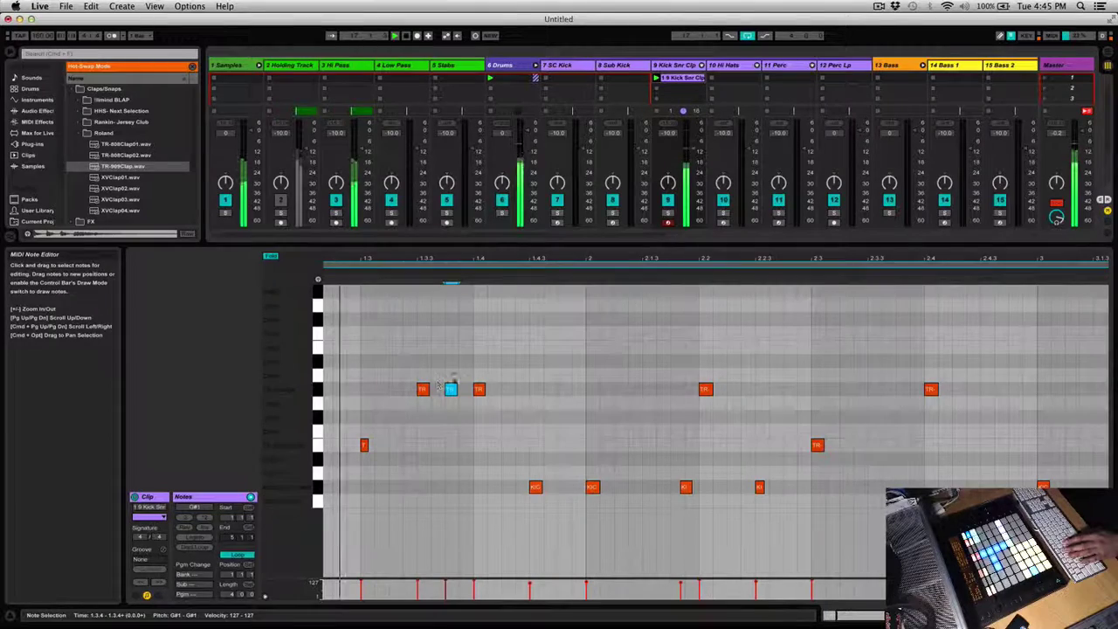
{"action": "left_click_drag", "start_coordinate": [464, 394], "coordinate": [412, 371]}
{"action": "key", "text": "Delete"}
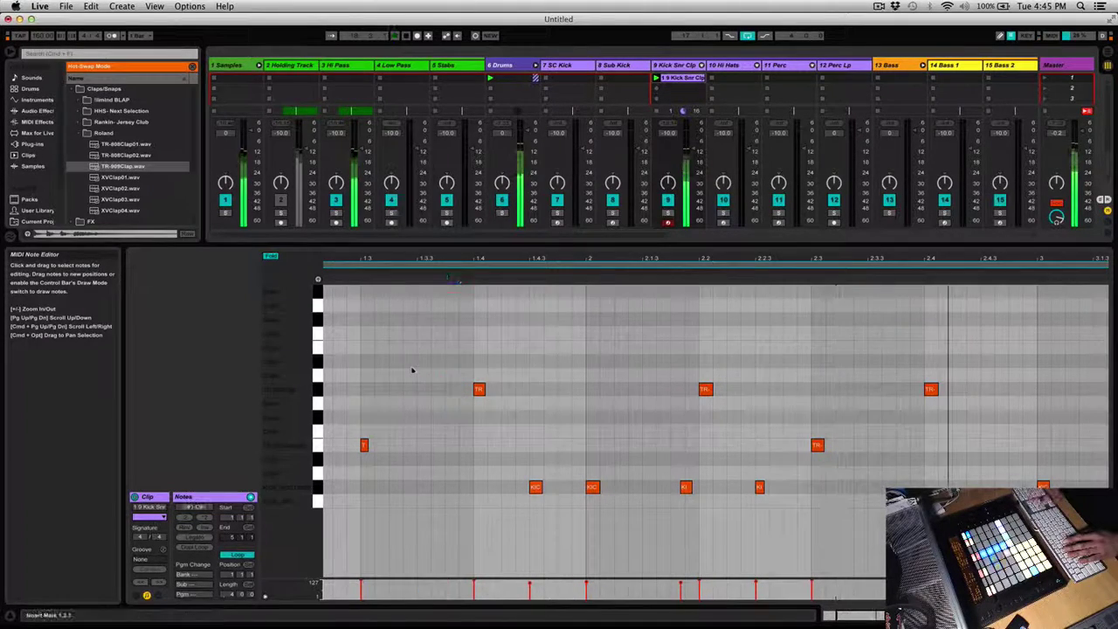
{"action": "double_click", "coordinate": [451, 259]}
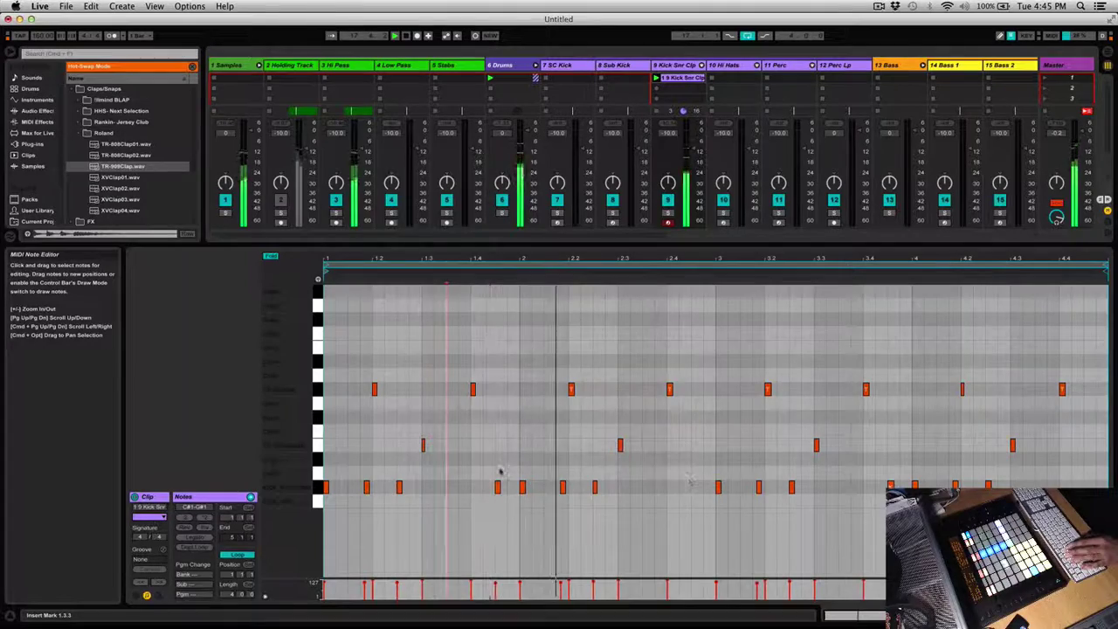
- Open the TR-909Clap pad's sample for hot-swapping in the Kick Snr drum rack and review the clip's notes
{"action": "key", "text": "shift+Tab"}
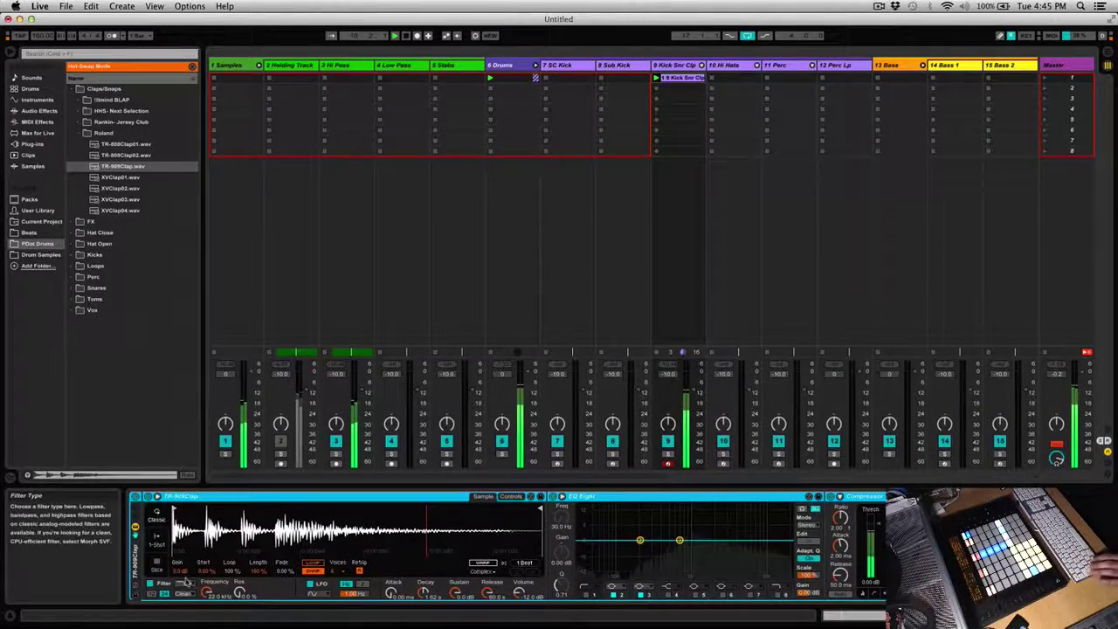
{"action": "key", "text": "shift+Tab"}
{"action": "key", "text": "shift+Tab"}
{"action": "scroll", "coordinate": [187, 585], "scroll_direction": "left", "scroll_amount": 5}
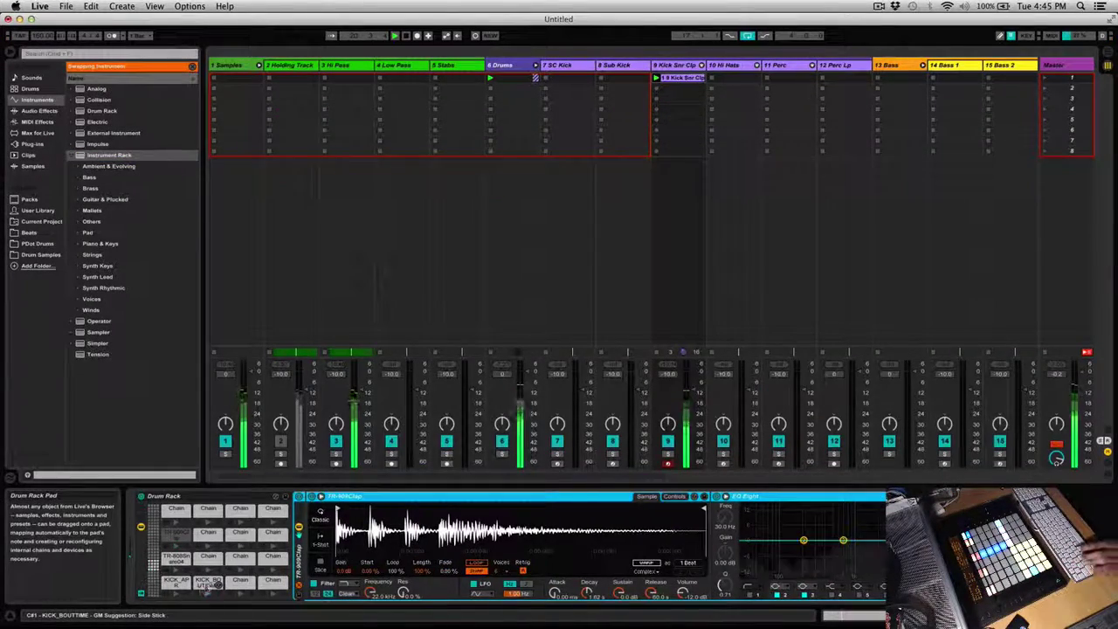
{"action": "left_click", "coordinate": [186, 537]}
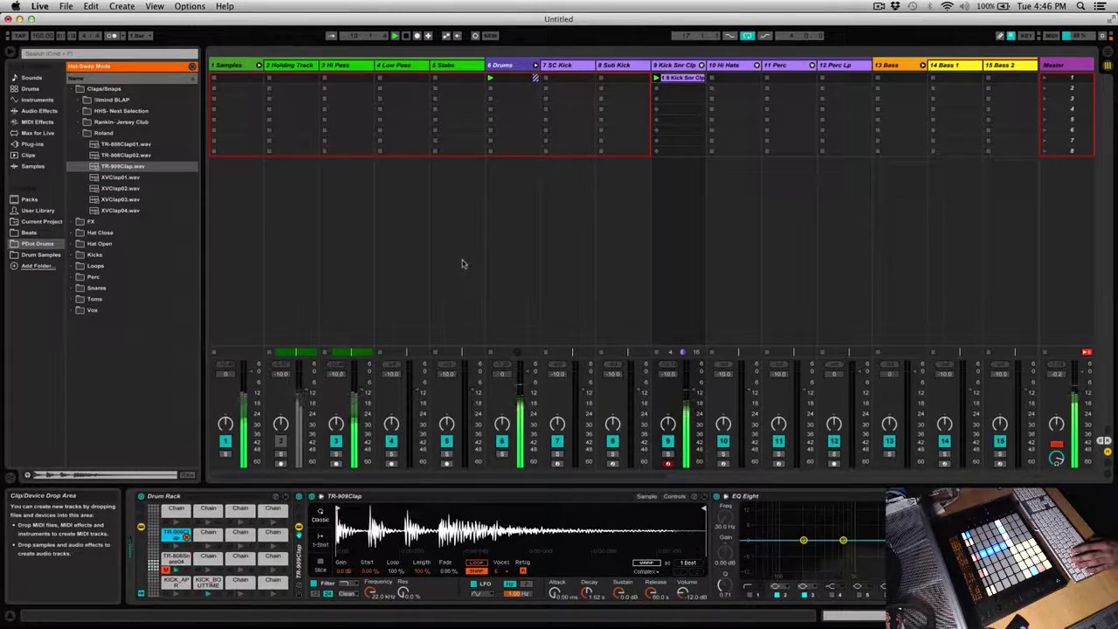
{"action": "key", "text": "shift+Tab"}
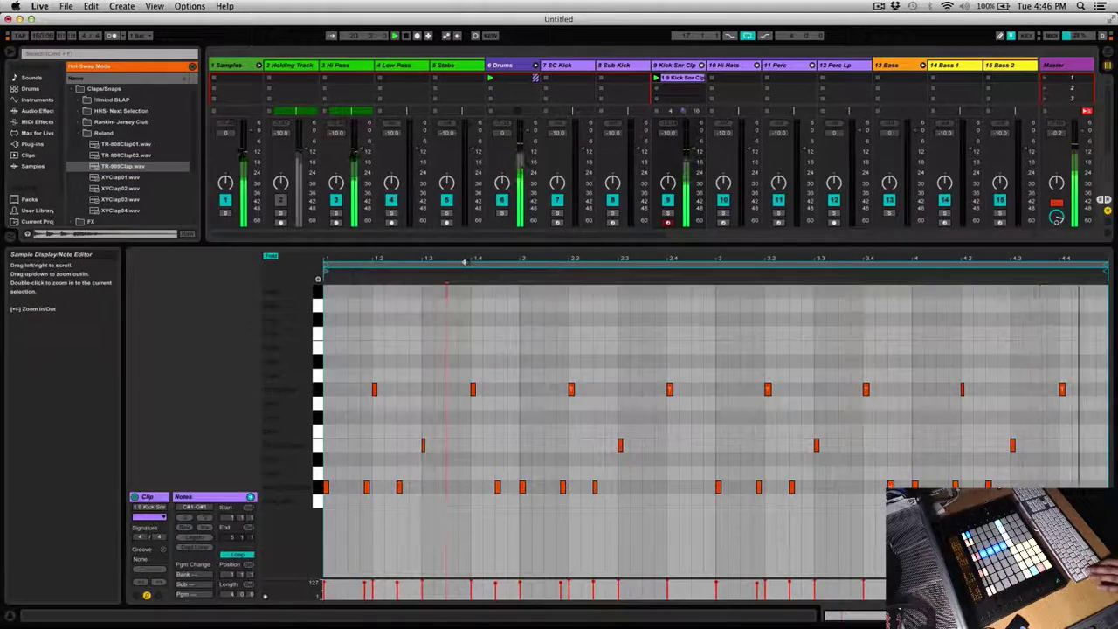
{"action": "key", "text": "shift+Tab"}
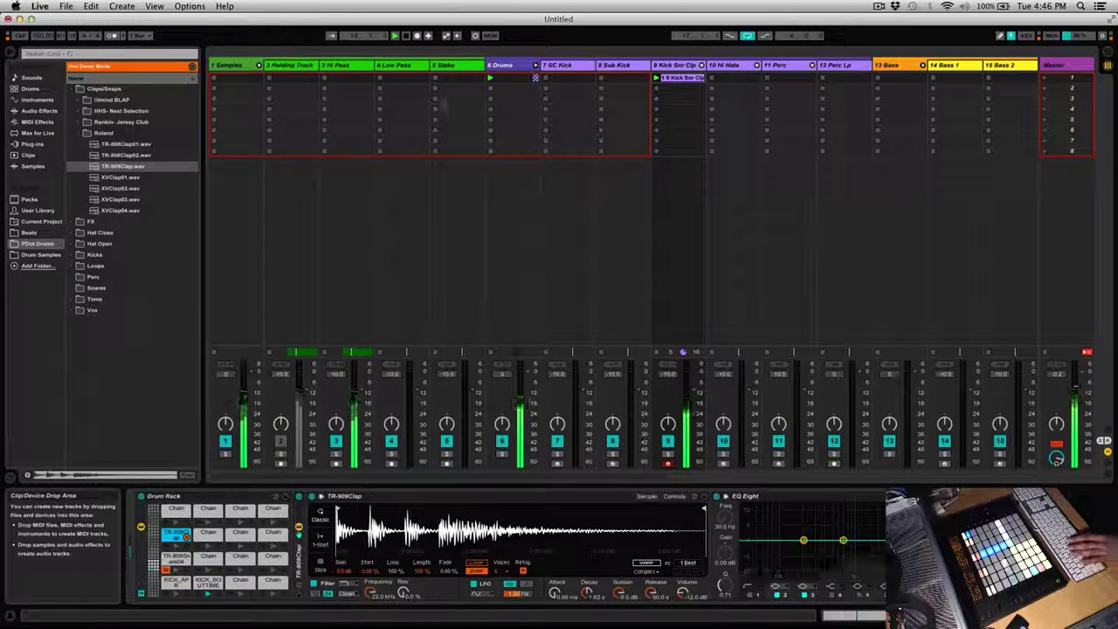
- Insert a new MIDI track after the Stabs track, and reselect the Stabs track
{"action": "left_click", "coordinate": [445, 68]}
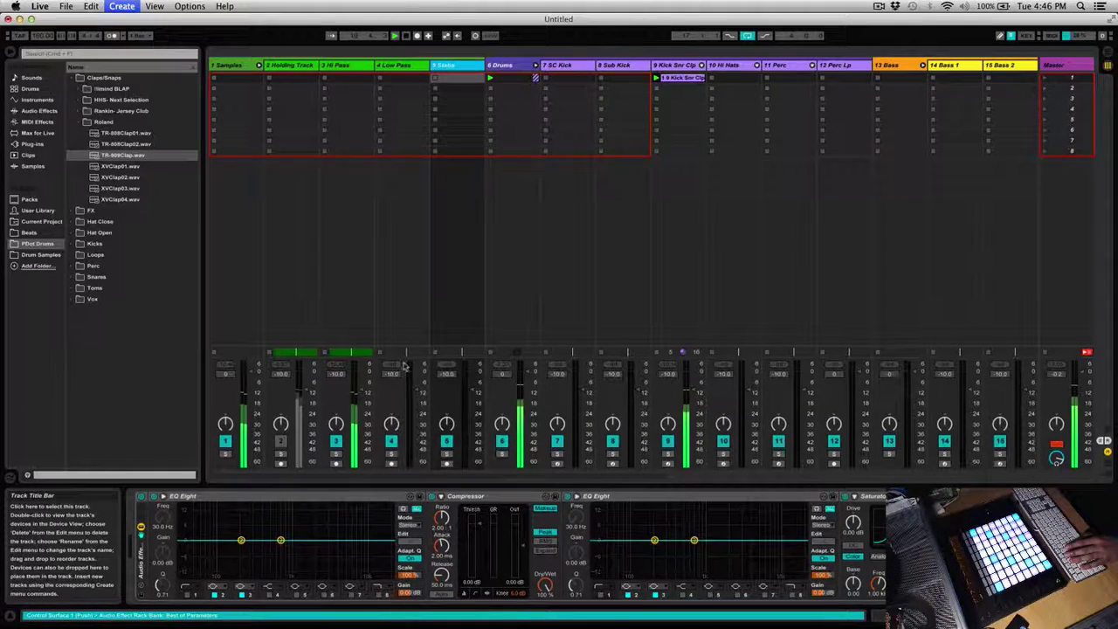
{"action": "key", "text": "super+shift+t"}
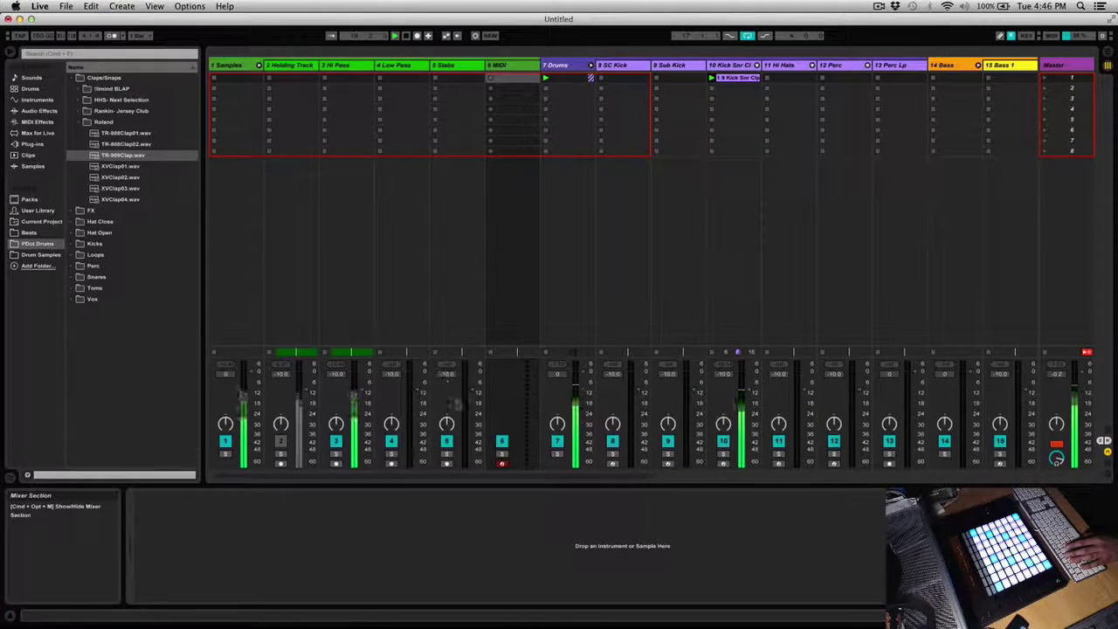
{"action": "left_click", "coordinate": [461, 66]}
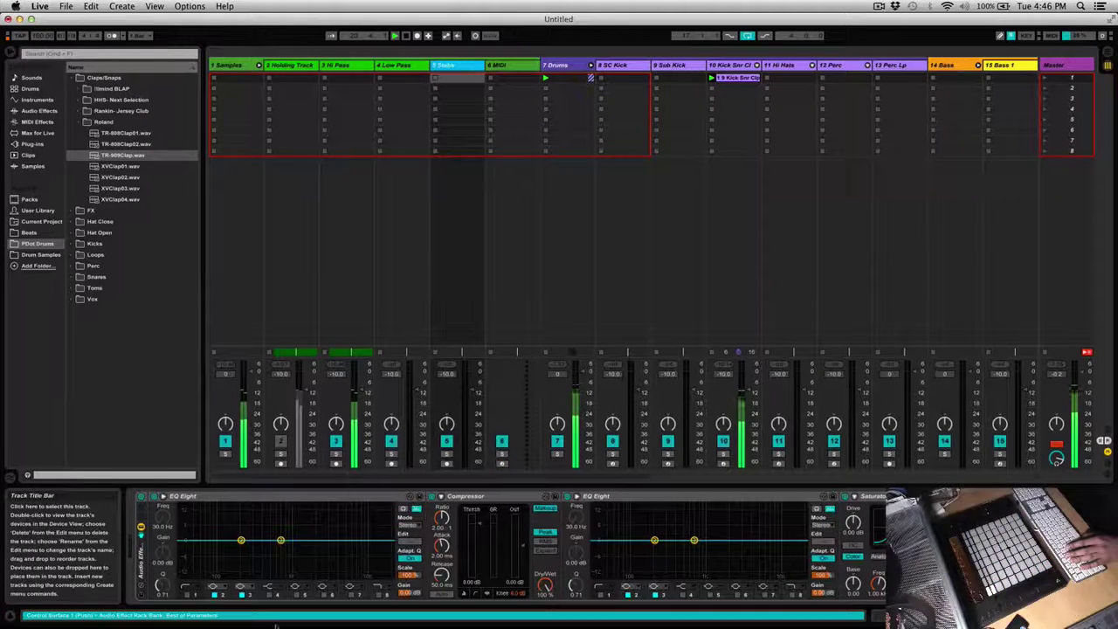
- Copy the Audio Effect Rack from the Stabs track and paste it onto the new MIDI track
{"action": "left_click", "coordinate": [142, 551]}
{"action": "right_click", "coordinate": [142, 554]}
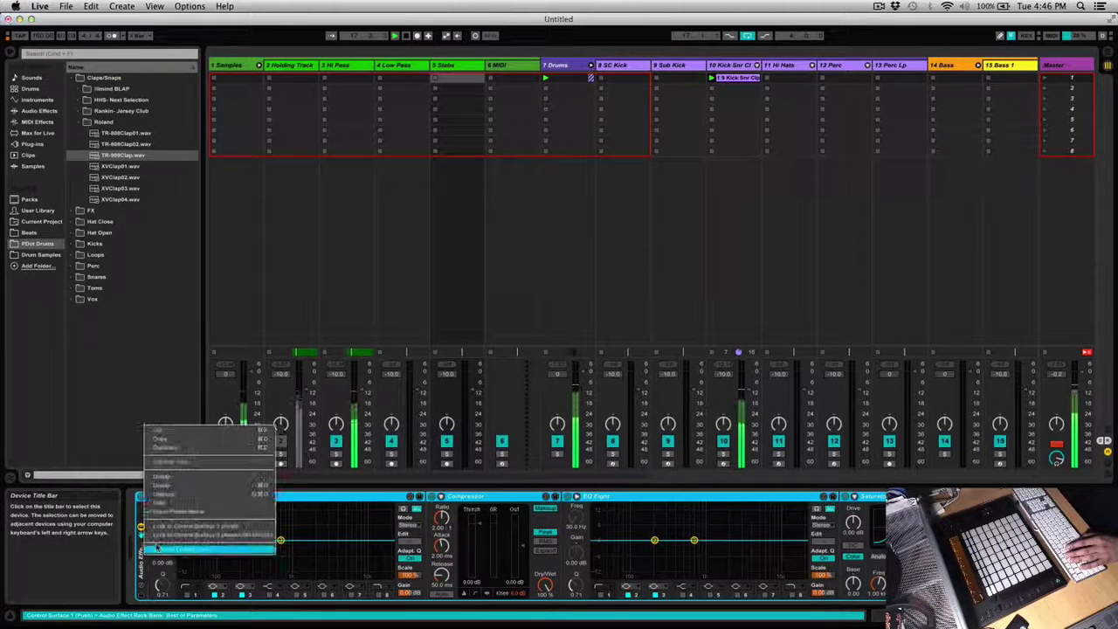
{"action": "left_click", "coordinate": [190, 448]}
{"action": "left_click", "coordinate": [520, 69]}
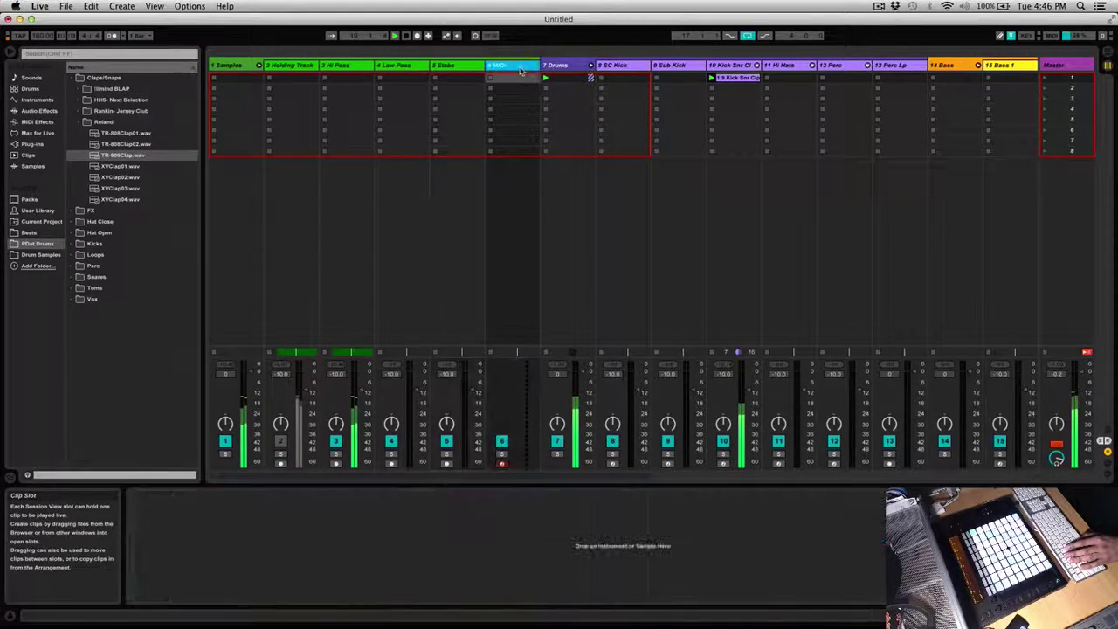
{"action": "right_click", "coordinate": [387, 532]}
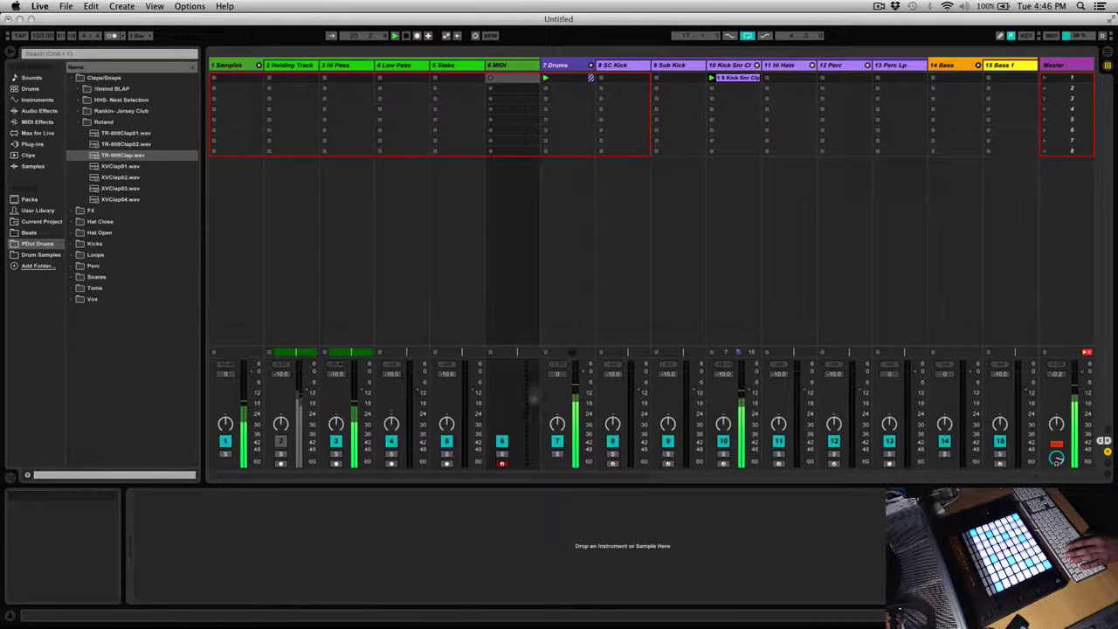
{"action": "right_click", "coordinate": [344, 515]}
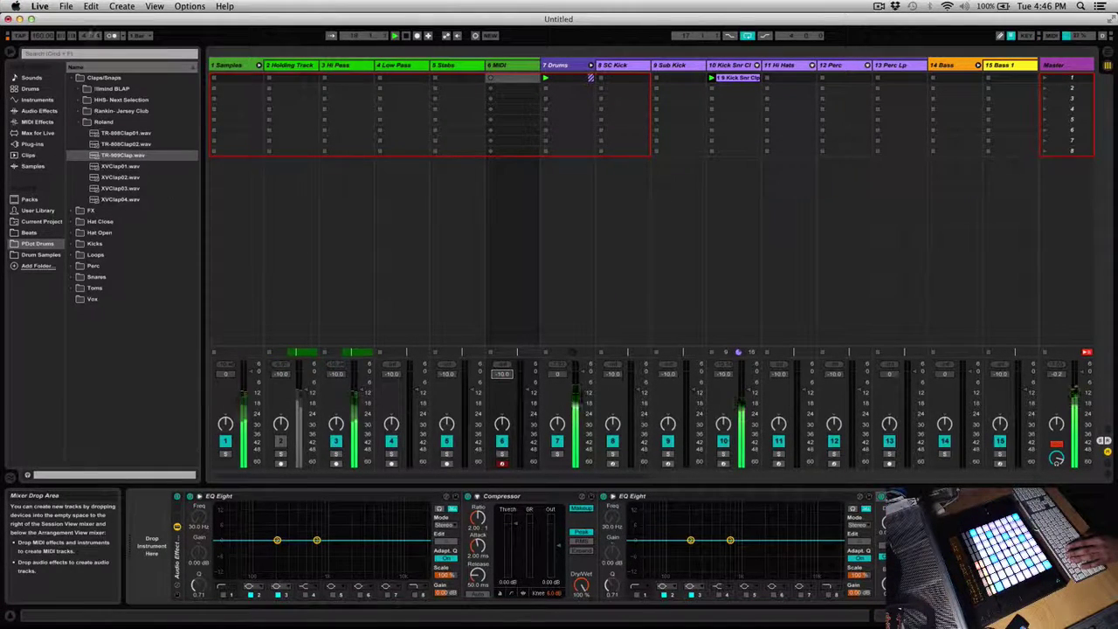
- Load Simpler from the instrument library onto the MIDI track ahead of the Audio Effect Rack
{"action": "left_click", "coordinate": [39, 100]}
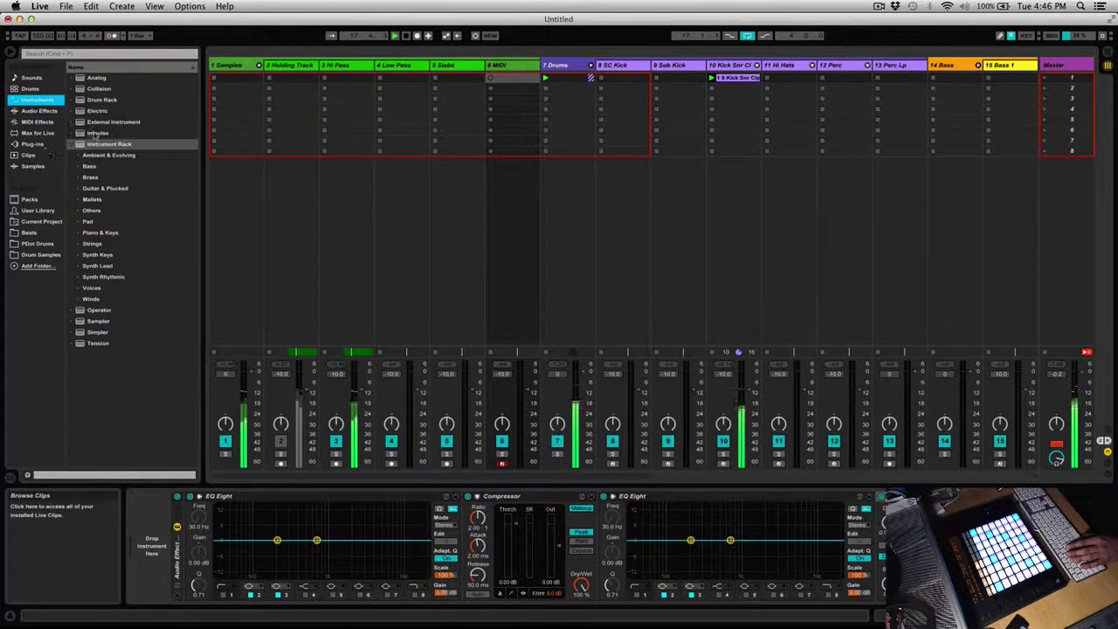
{"action": "left_click", "coordinate": [73, 144]}
{"action": "left_click", "coordinate": [73, 177]}
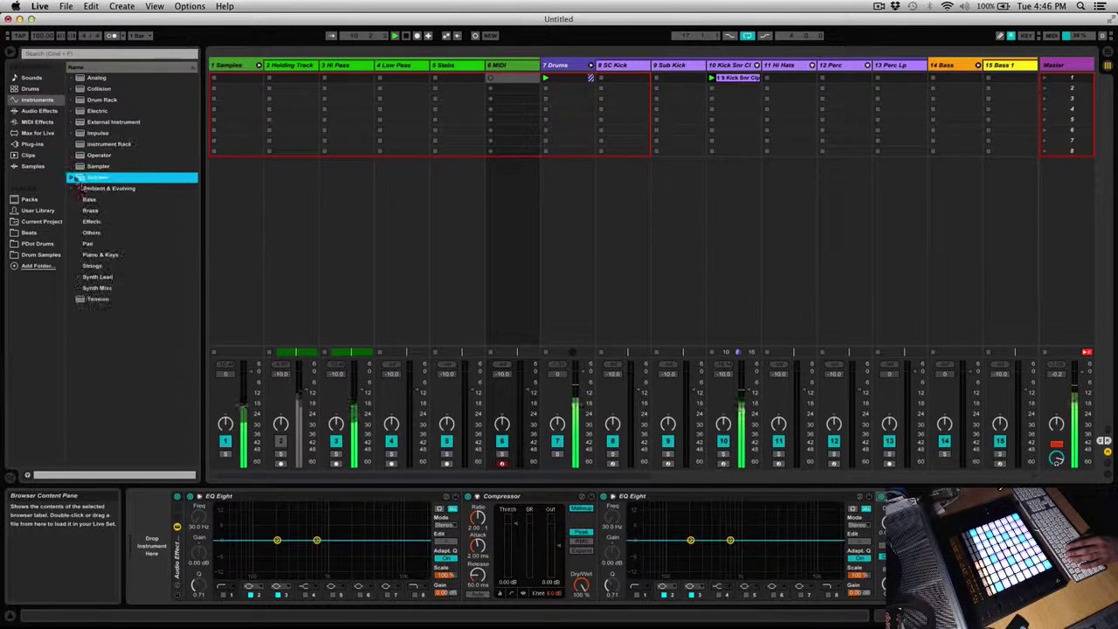
{"action": "left_click_drag", "start_coordinate": [142, 371], "coordinate": [155, 569]}
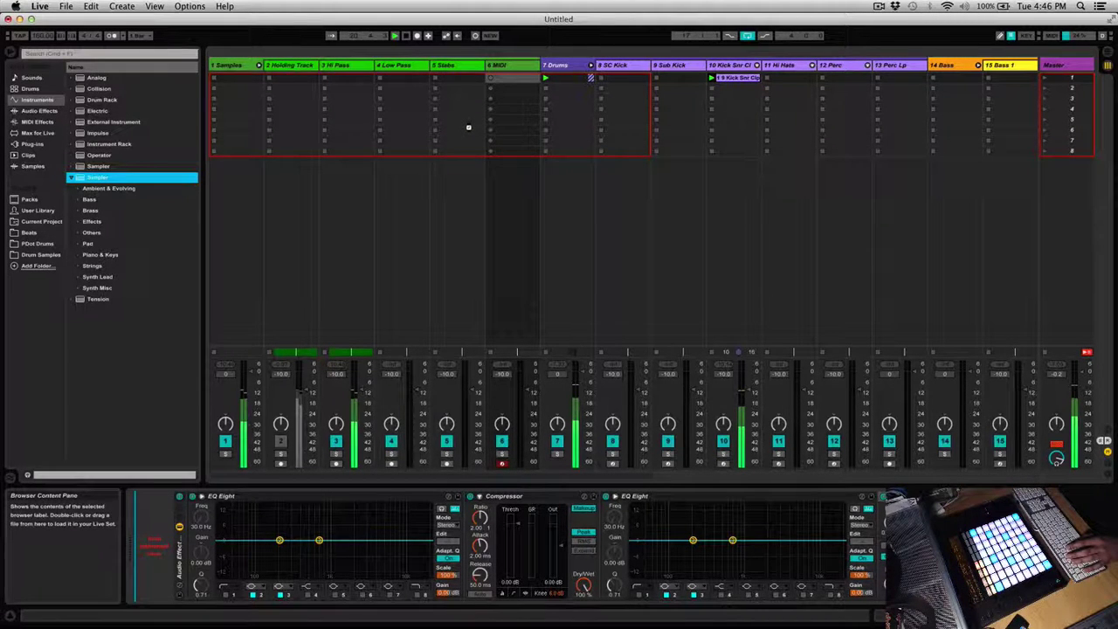
- In the Arrangement, select bars 17 to 21 of the Hi Pass clip and load that clip into the new track's Simpler
{"action": "key", "text": "Tab"}
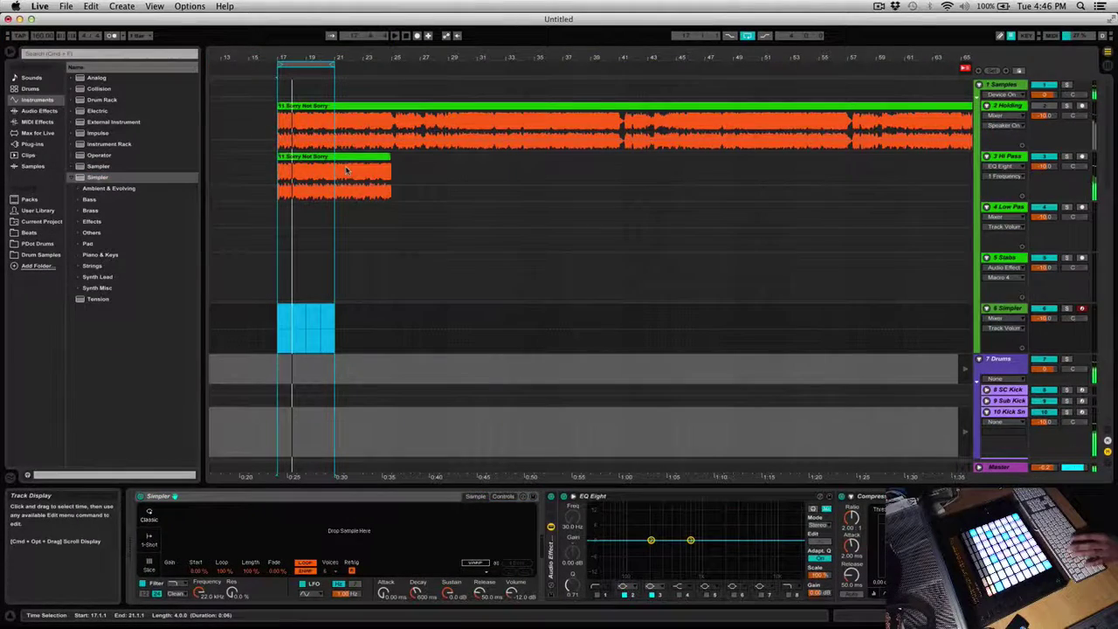
{"action": "left_click_drag", "start_coordinate": [339, 186], "coordinate": [288, 254]}
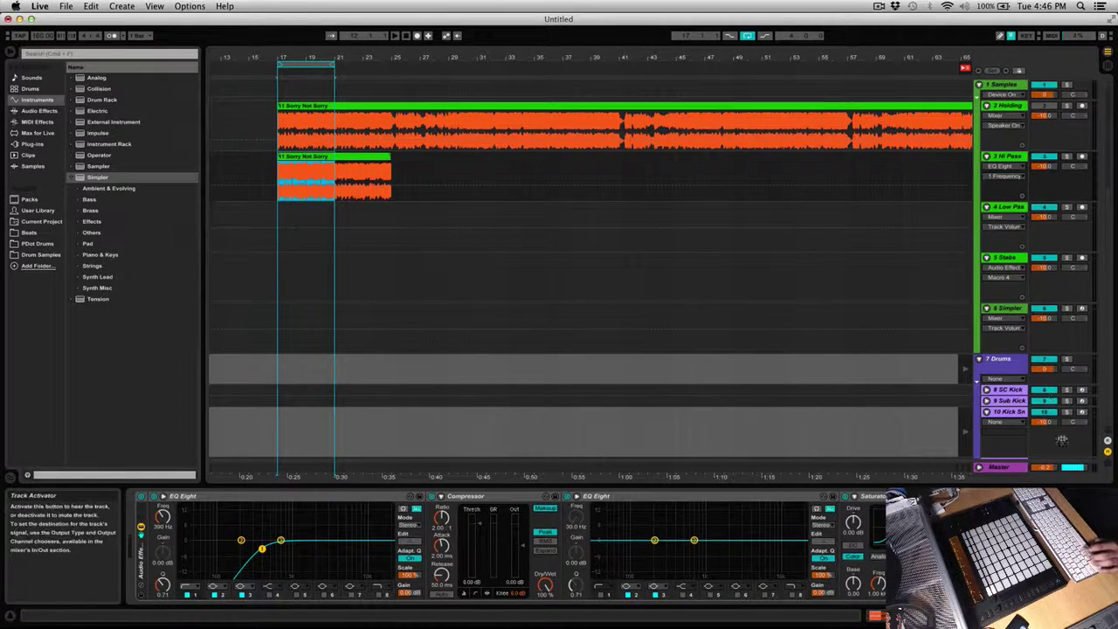
{"action": "left_click", "coordinate": [1024, 314]}
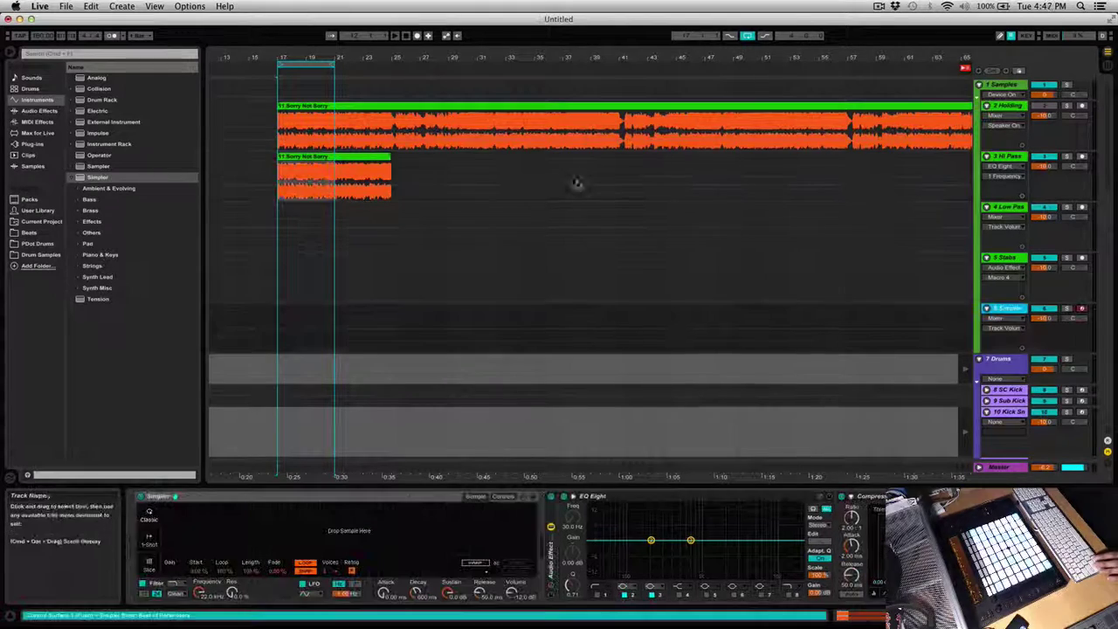
{"action": "left_click_drag", "start_coordinate": [306, 179], "coordinate": [343, 524]}
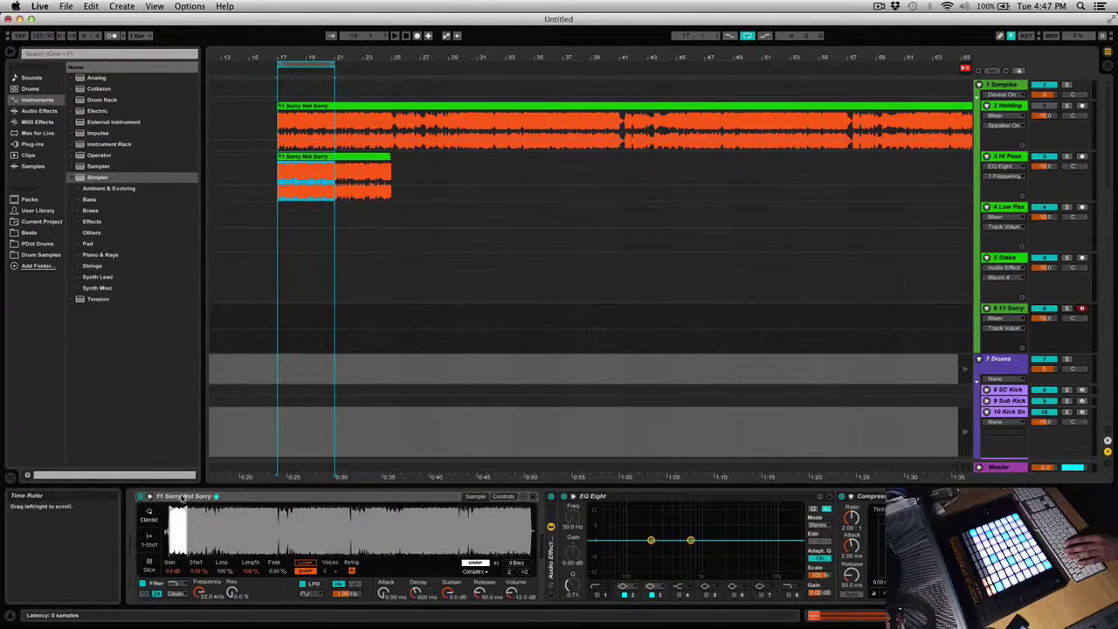
- Expand Simpler's sample display and switch it to Slice playback mode for the Sorry Not Sorry sample
{"action": "left_click", "coordinate": [150, 497]}
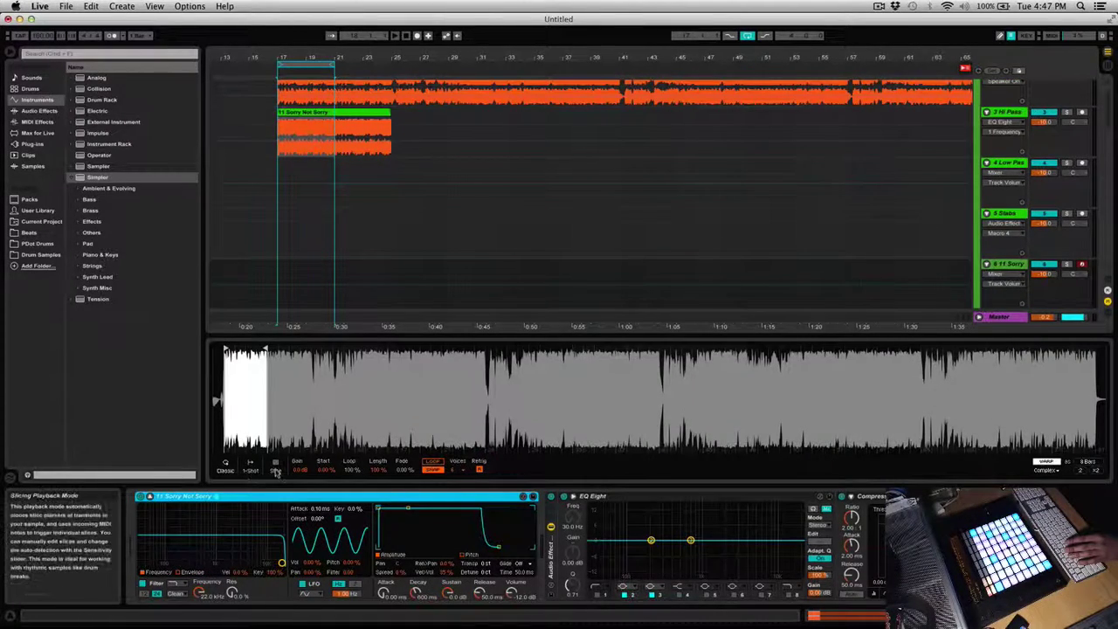
{"action": "left_click", "coordinate": [276, 467]}
{"action": "mouse_move", "coordinate": [216, 369]}
{"action": "left_mouse_down"}
{"action": "mouse_move", "coordinate": [218, 454]}
{"action": "mouse_move", "coordinate": [229, 382]}
{"action": "left_mouse_up"}
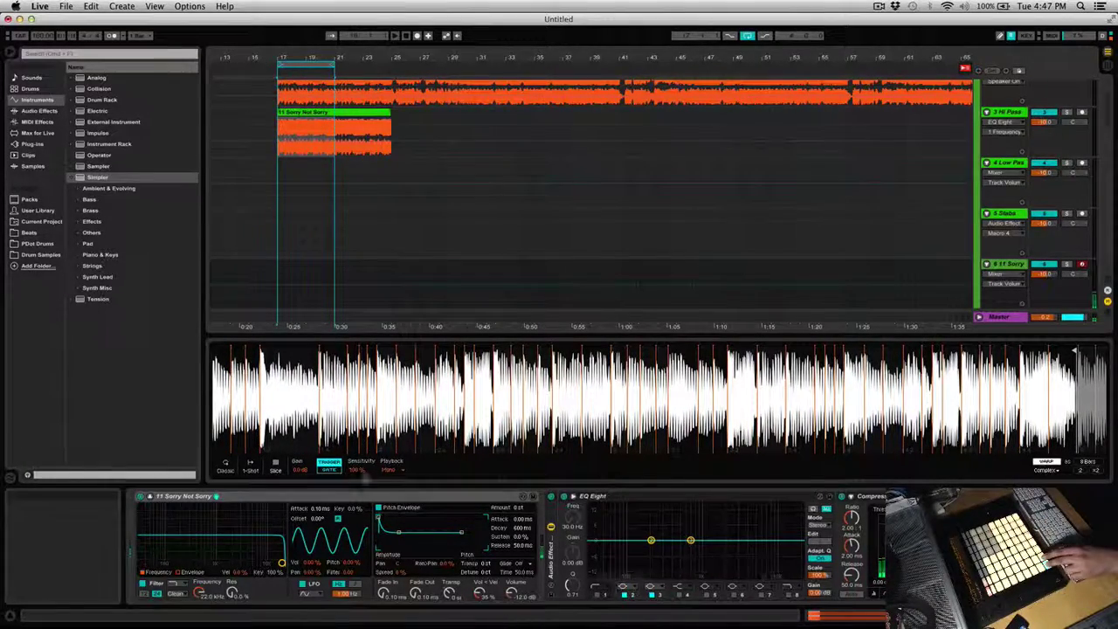
{"action": "scroll", "coordinate": [352, 405], "scroll_direction": "left", "scroll_amount": 5}
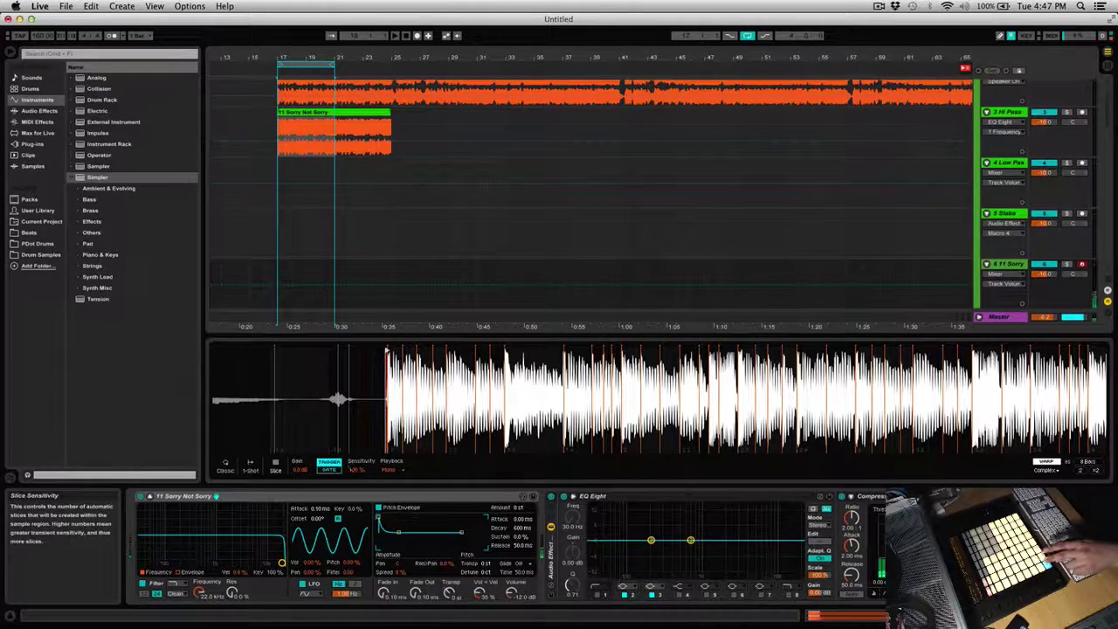
- Adjust Simpler's slice sensitivity so that fewer slices divide the beginning of the sample
{"action": "left_click_drag", "start_coordinate": [358, 470], "coordinate": [358, 523]}
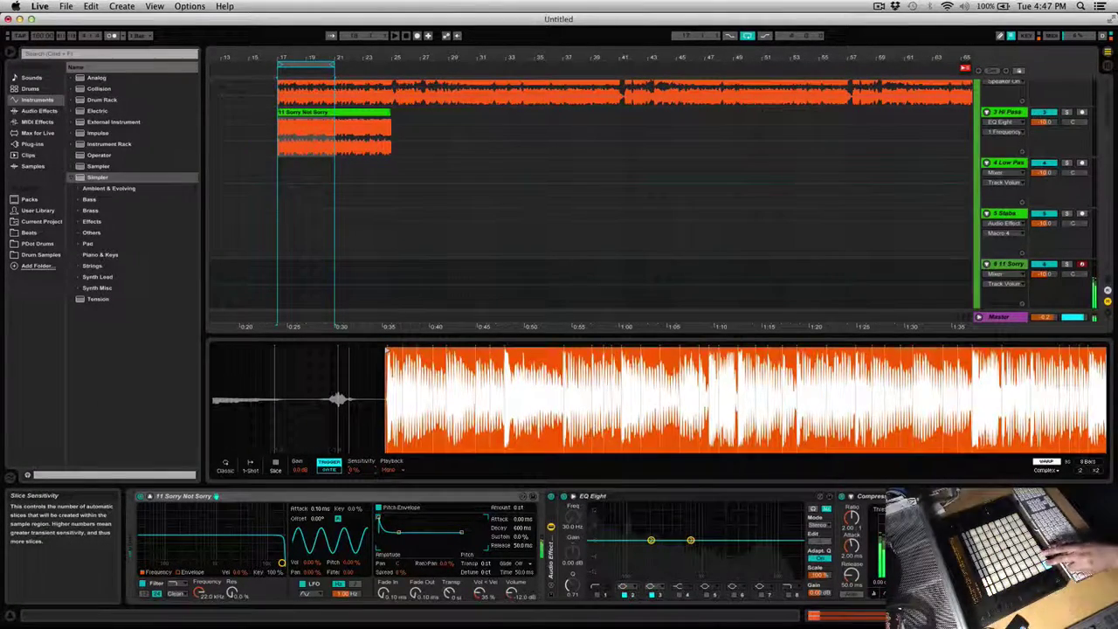
{"action": "left_click_drag", "start_coordinate": [358, 470], "coordinate": [358, 461]}
{"action": "left_click_drag", "start_coordinate": [386, 375], "coordinate": [328, 437]}
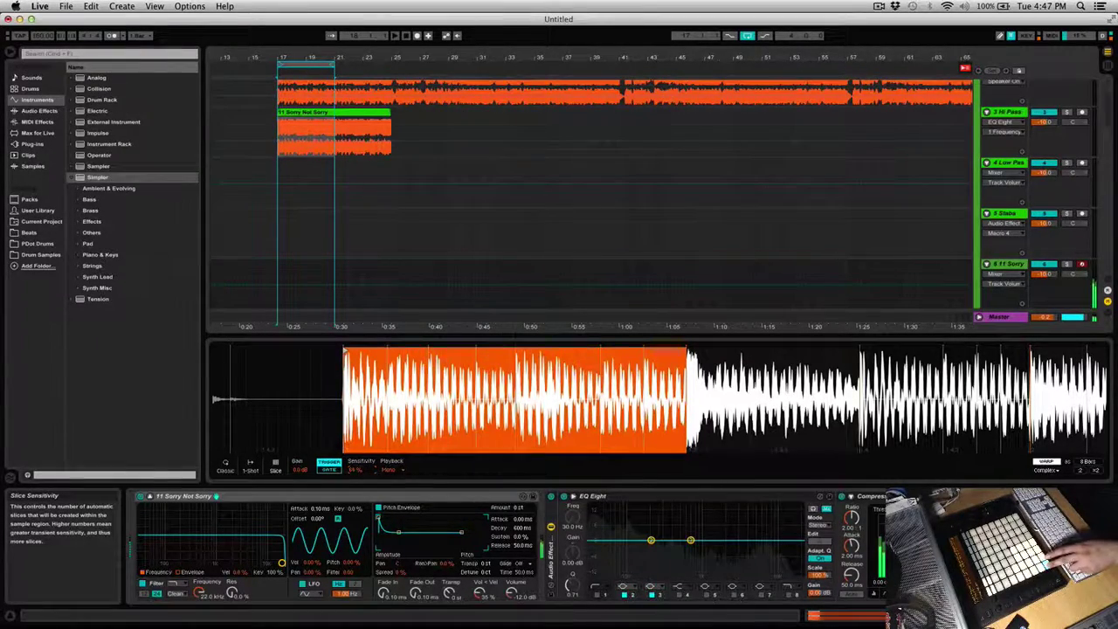
{"action": "left_click_drag", "start_coordinate": [354, 470], "coordinate": [364, 472]}
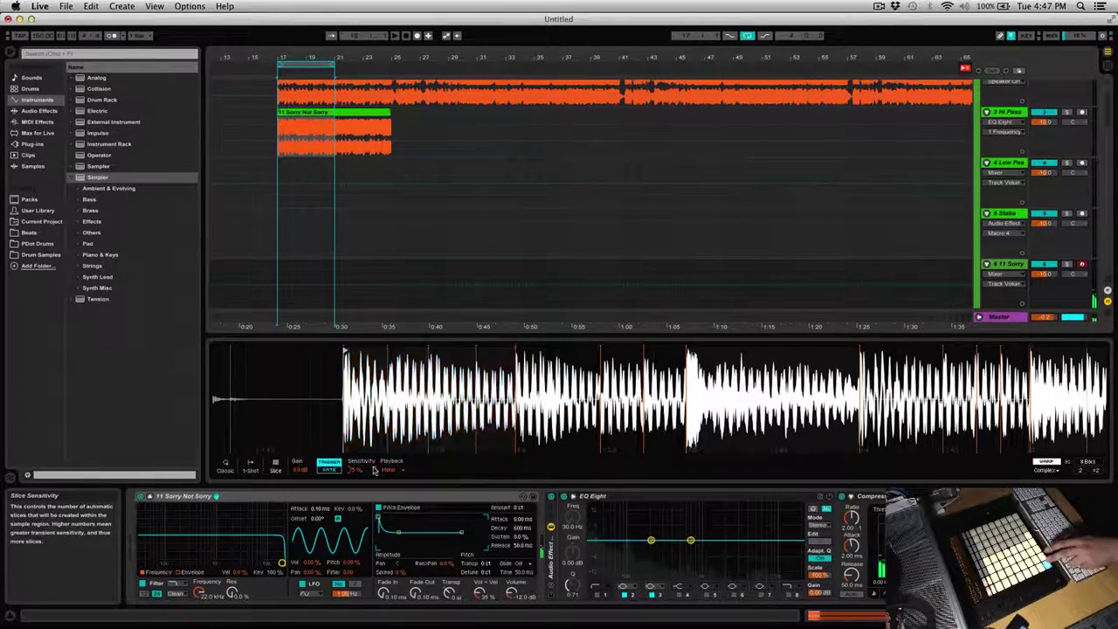
{"action": "left_click_drag", "start_coordinate": [354, 470], "coordinate": [354, 474]}
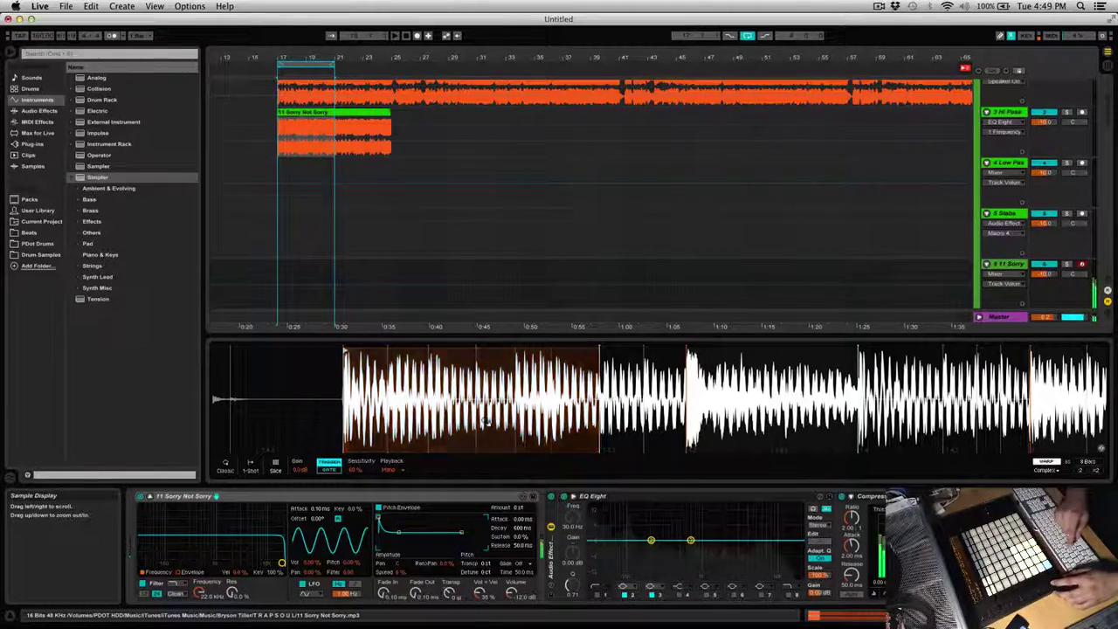
- Delete the earlier takes from the Simpler track's first Session slot and record a new two-bar pattern of slice notes C1 to F1
{"action": "scroll", "coordinate": [614, 189], "scroll_direction": "up", "scroll_amount": 2}
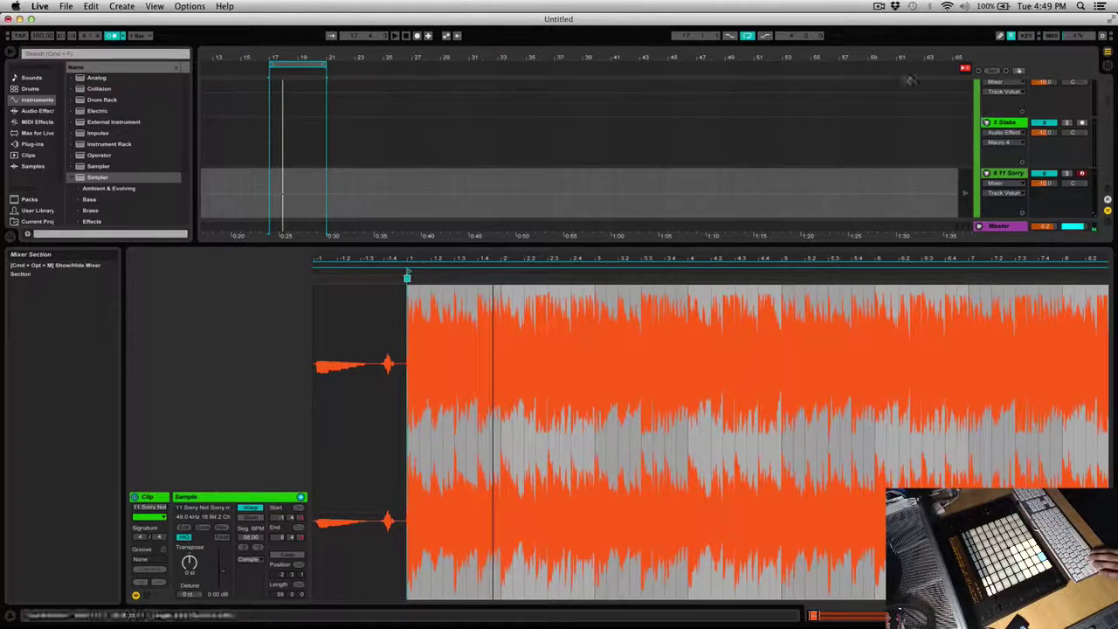
{"action": "scroll", "coordinate": [329, 165], "scroll_direction": "down", "scroll_amount": 5}
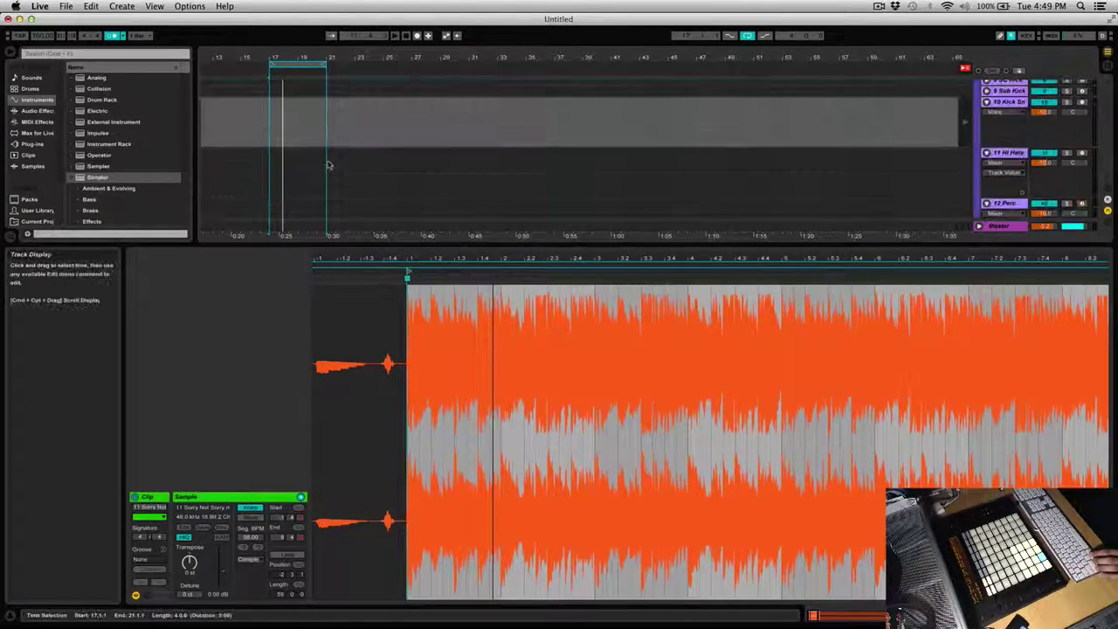
{"action": "key", "text": "Tab"}
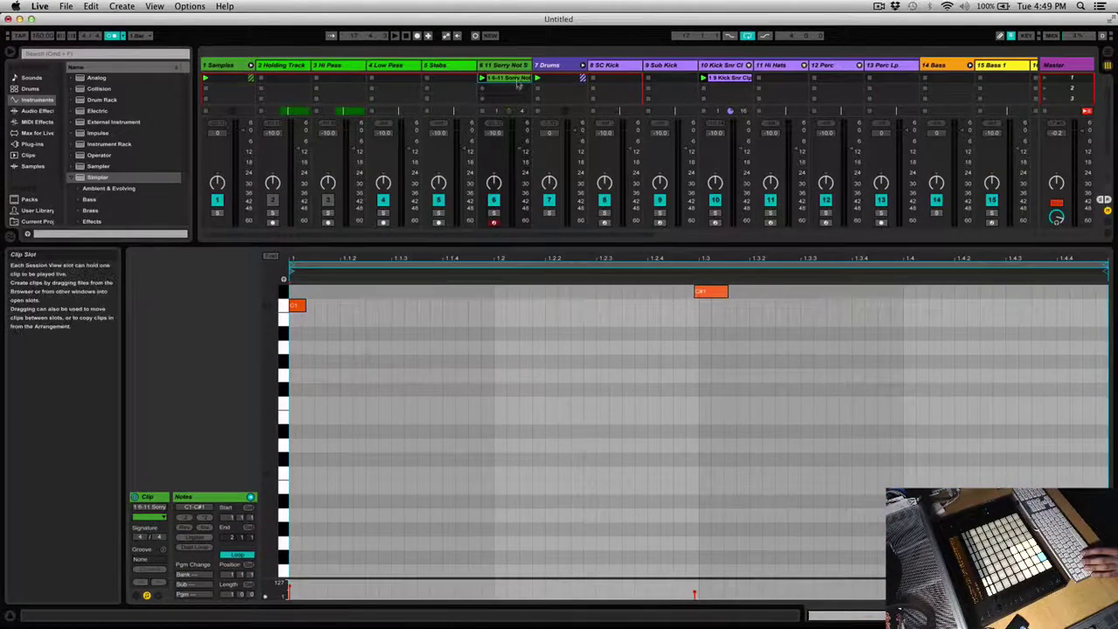
{"action": "key", "text": "Delete"}
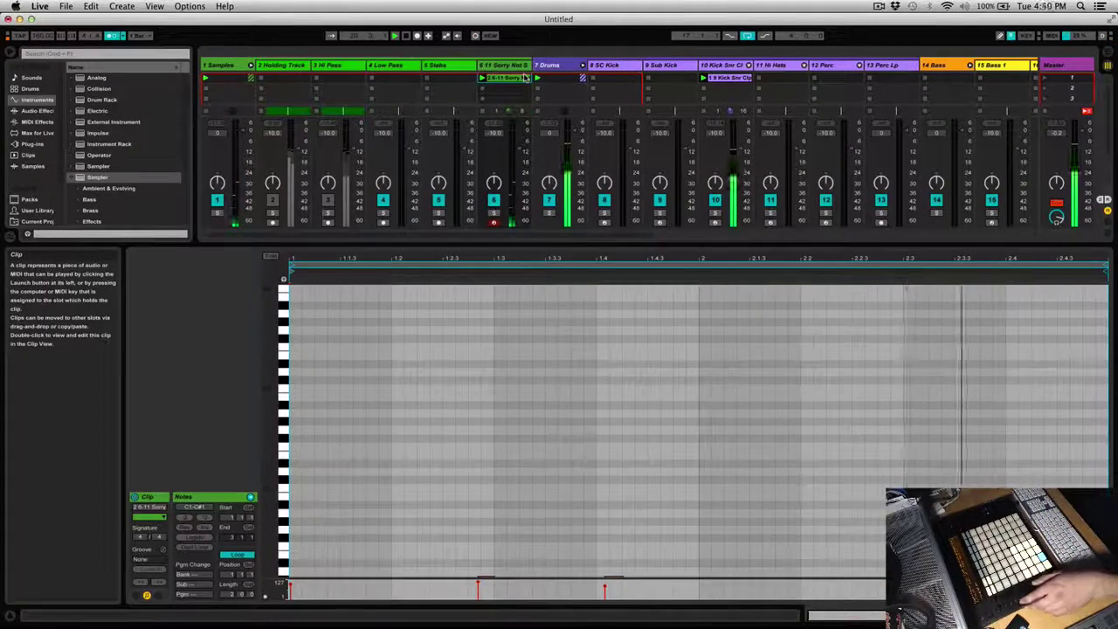
{"action": "key", "text": "Delete"}
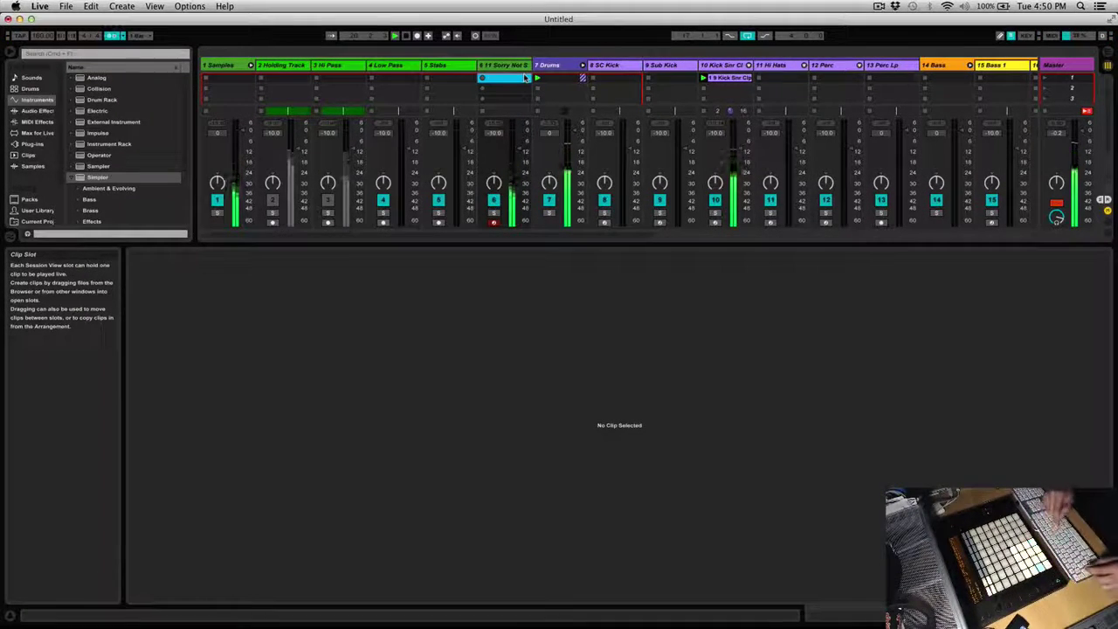
{"action": "left_click", "coordinate": [481, 78]}
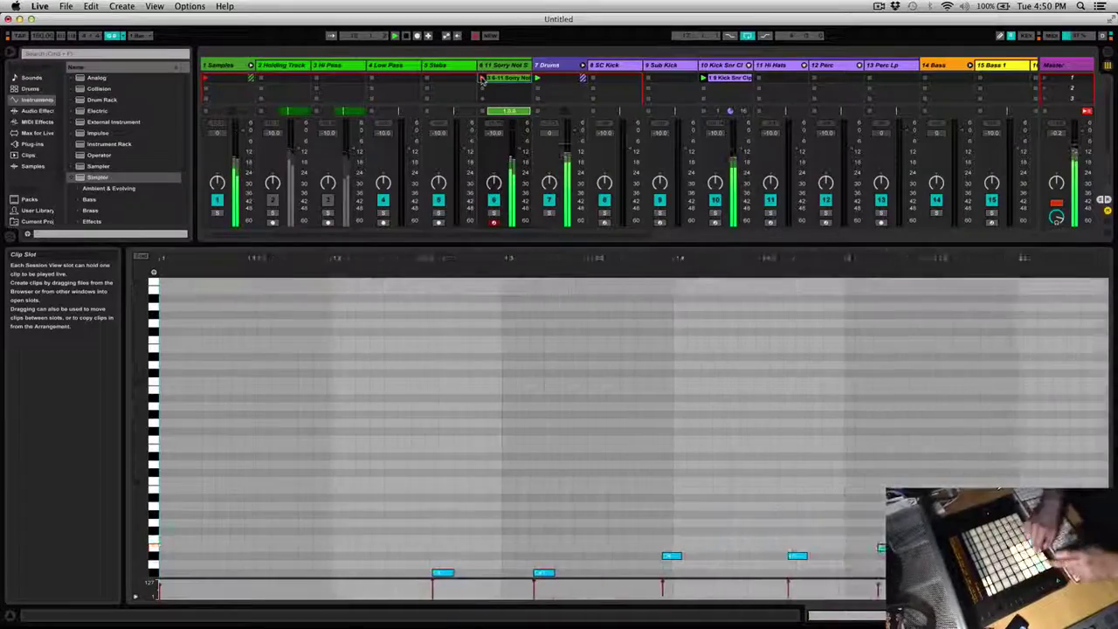
{"action": "key", "text": "v"}
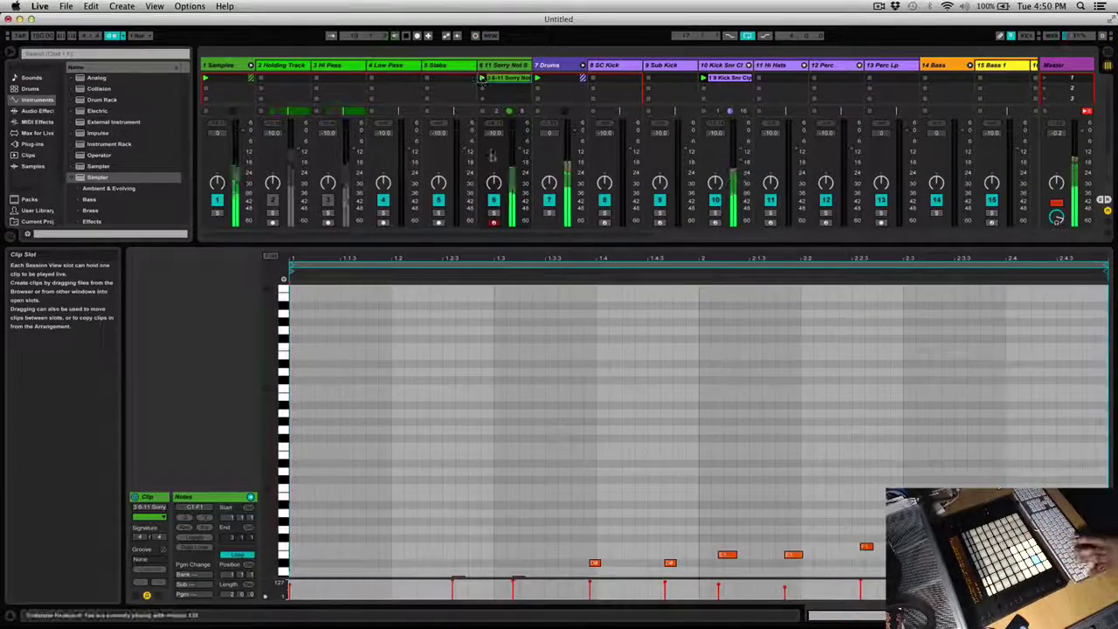
- Move the first C#1 note in the recorded slice clip earlier to 1.2.3
{"action": "scroll", "coordinate": [492, 352], "scroll_direction": "down", "scroll_amount": 2}
{"action": "scroll", "coordinate": [481, 385], "scroll_direction": "up", "scroll_amount": 5}
{"action": "scroll", "coordinate": [481, 384], "scroll_direction": "down", "scroll_amount": 2}
{"action": "scroll", "coordinate": [481, 385], "scroll_direction": "up", "scroll_amount": 3}
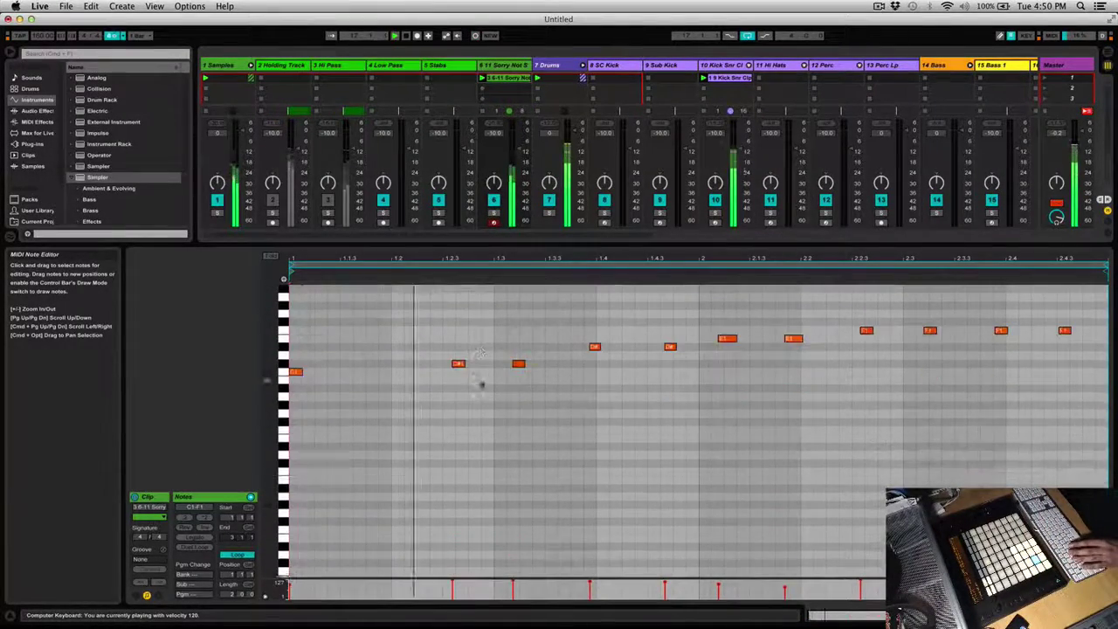
{"action": "left_click", "coordinate": [455, 364]}
{"action": "left_click_drag", "start_coordinate": [458, 373], "coordinate": [454, 373]}
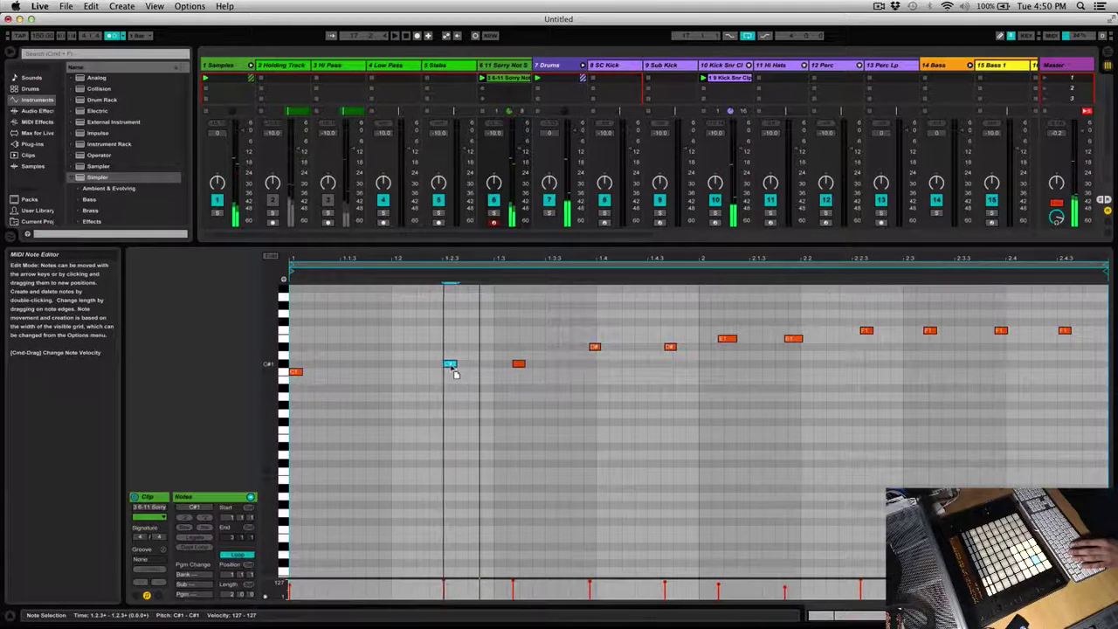
- Select all notes in the slice clip, enlarge the velocity editor and set every velocity to 127
{"action": "left_click", "coordinate": [489, 463]}
{"action": "key", "text": "super+a"}
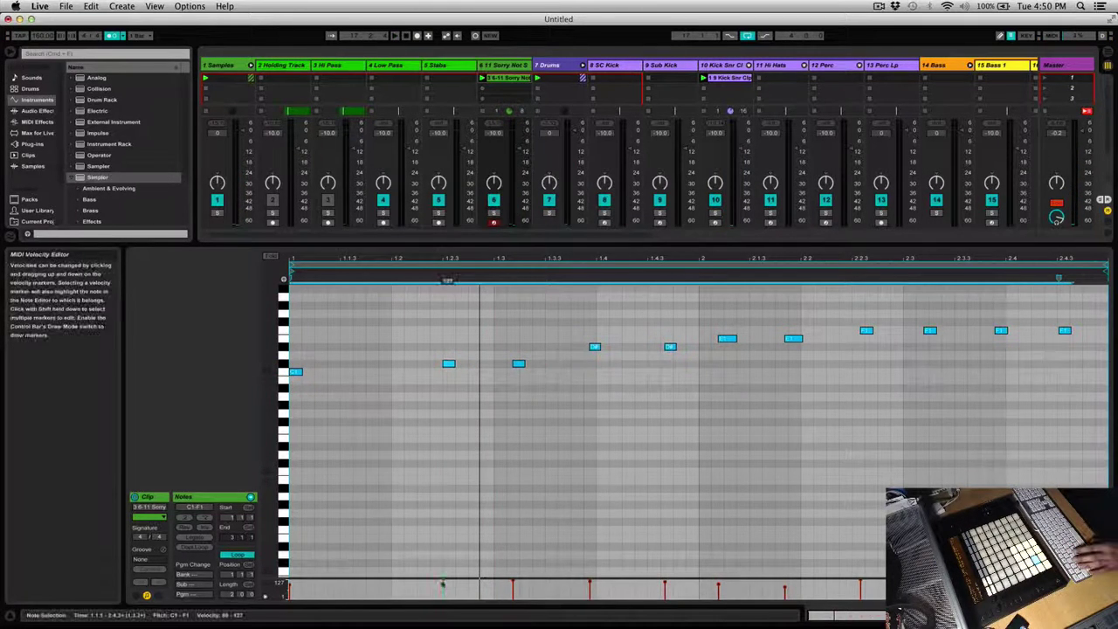
{"action": "mouse_move", "coordinate": [442, 580]}
{"action": "left_mouse_down"}
{"action": "mouse_move", "coordinate": [442, 436]}
{"action": "mouse_move", "coordinate": [442, 563]}
{"action": "left_mouse_up"}
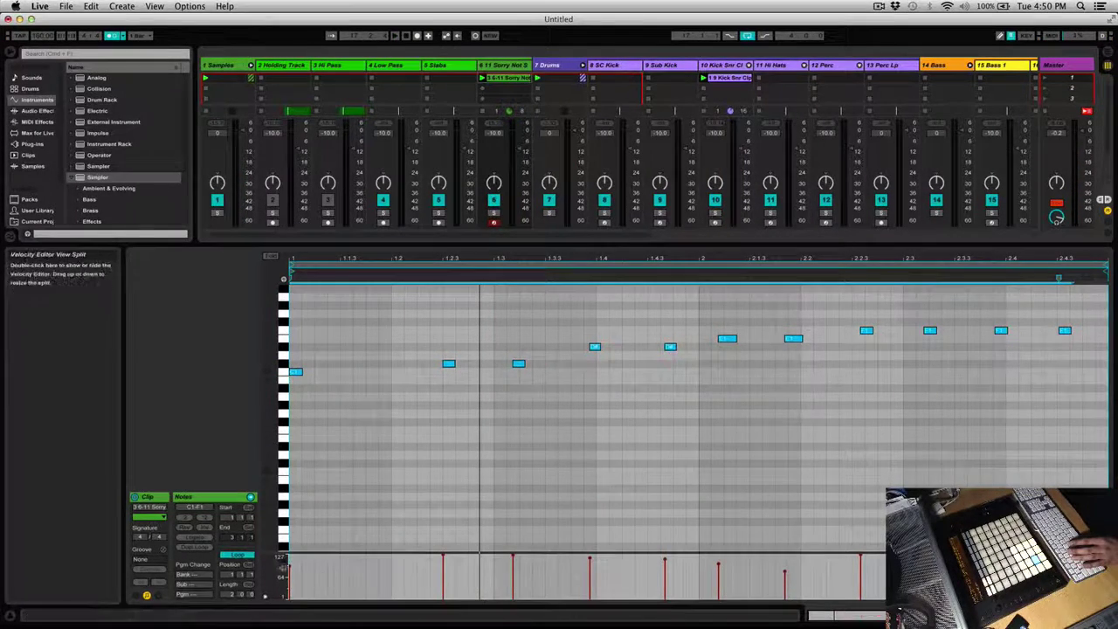
{"action": "left_click_drag", "start_coordinate": [290, 566], "coordinate": [290, 541]}
{"action": "key", "text": "space"}
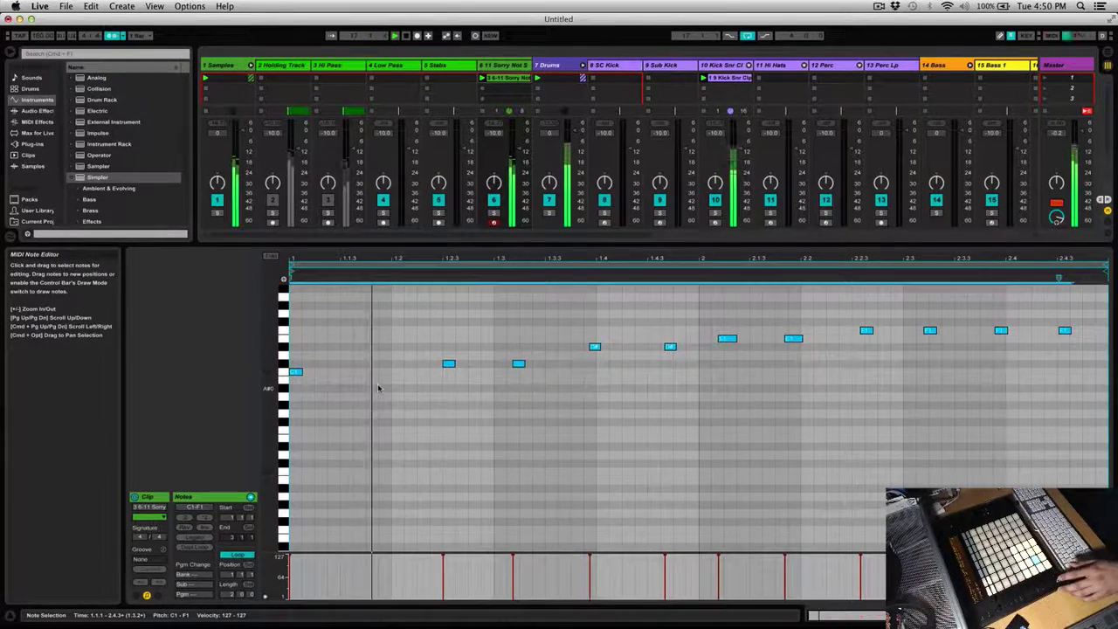
- Move the second C#1 note in the slice clip to 1.3.1 and play the result
{"action": "left_click", "coordinate": [559, 381]}
{"action": "left_click", "coordinate": [519, 363]}
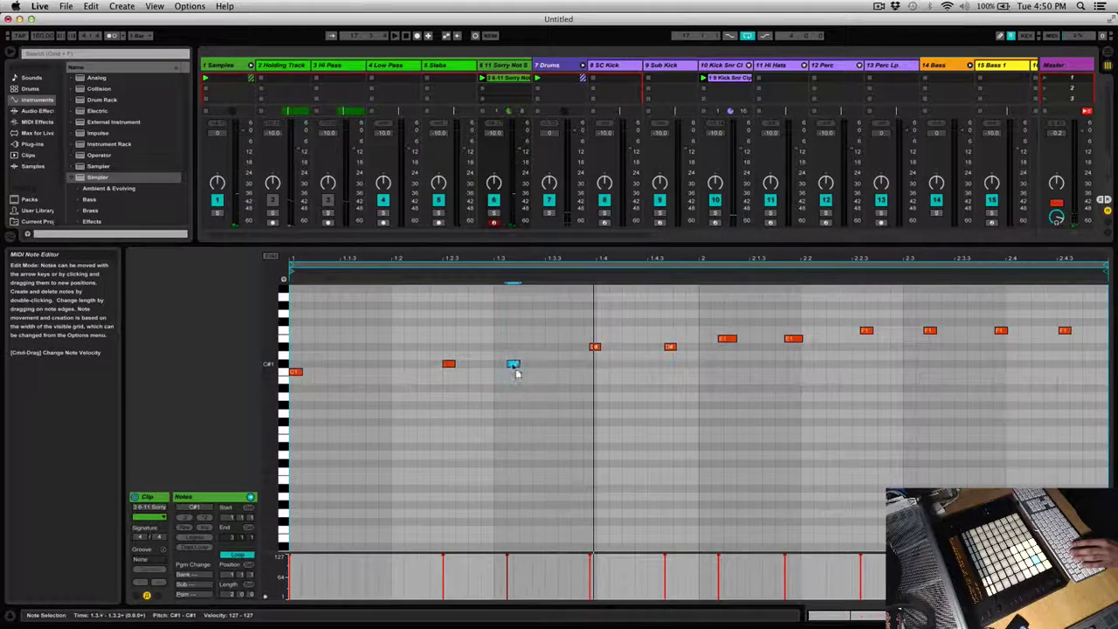
{"action": "key", "text": "space"}
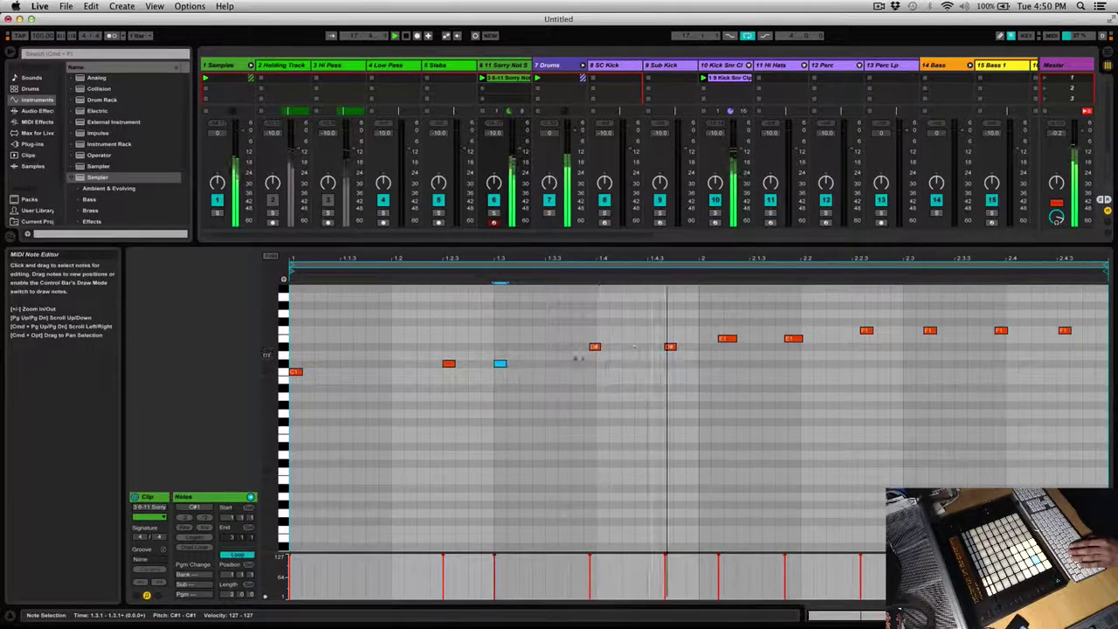
- Move the first D#1 note to 1.3.4 and the second D#1 note to 1.4.3
{"action": "mouse_move", "coordinate": [598, 347]}
{"action": "left_mouse_down"}
{"action": "mouse_move", "coordinate": [556, 355]}
{"action": "mouse_move", "coordinate": [577, 352]}
{"action": "left_mouse_up"}
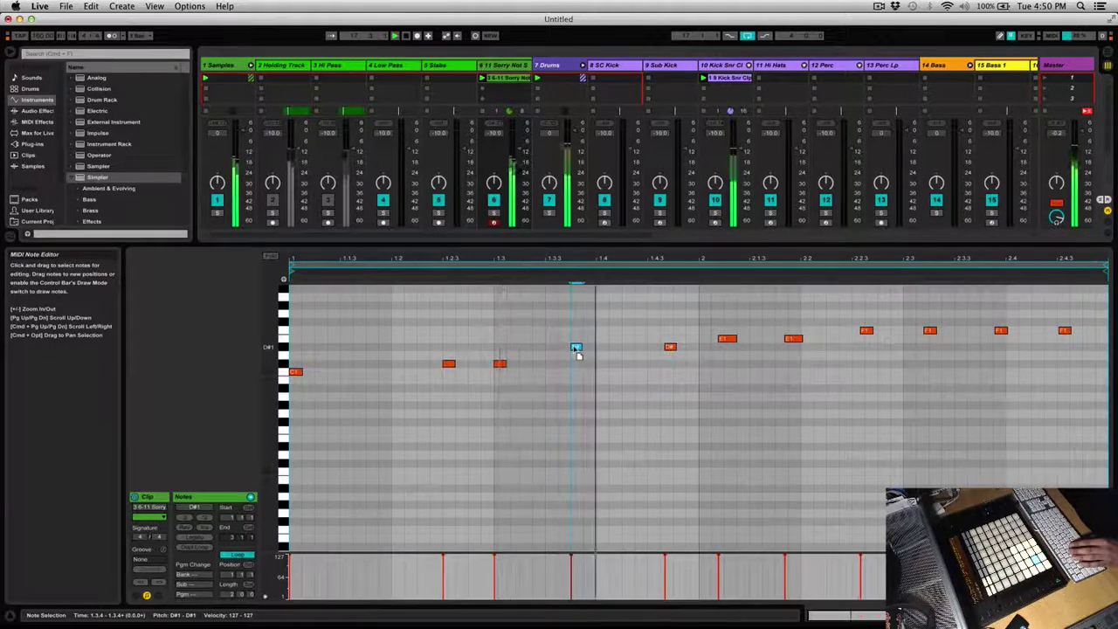
{"action": "left_click_drag", "start_coordinate": [670, 350], "coordinate": [625, 354]}
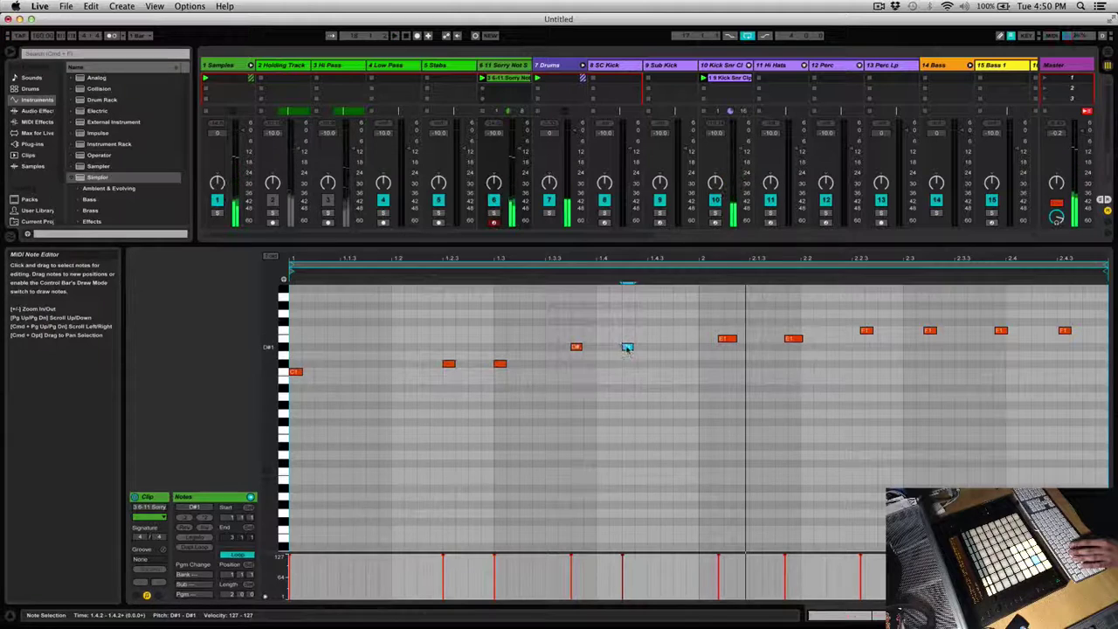
{"action": "mouse_move", "coordinate": [627, 349]}
{"action": "left_mouse_down"}
{"action": "mouse_move", "coordinate": [654, 351]}
{"action": "mouse_move", "coordinate": [645, 353]}
{"action": "left_mouse_up"}
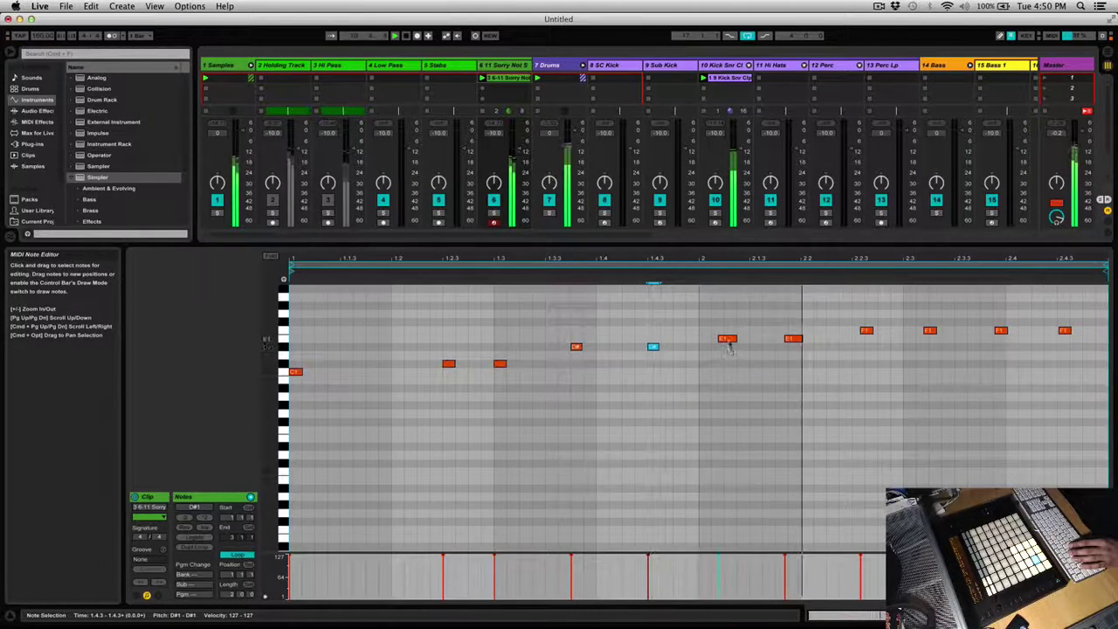
- Move the two E1 notes in the slice clip earlier to 2.1.1 and just past 2.1.3, and shift the four F1 notes slightly earlier
{"action": "left_click_drag", "start_coordinate": [734, 340], "coordinate": [717, 344]}
{"action": "left_click_drag", "start_coordinate": [795, 340], "coordinate": [784, 346]}
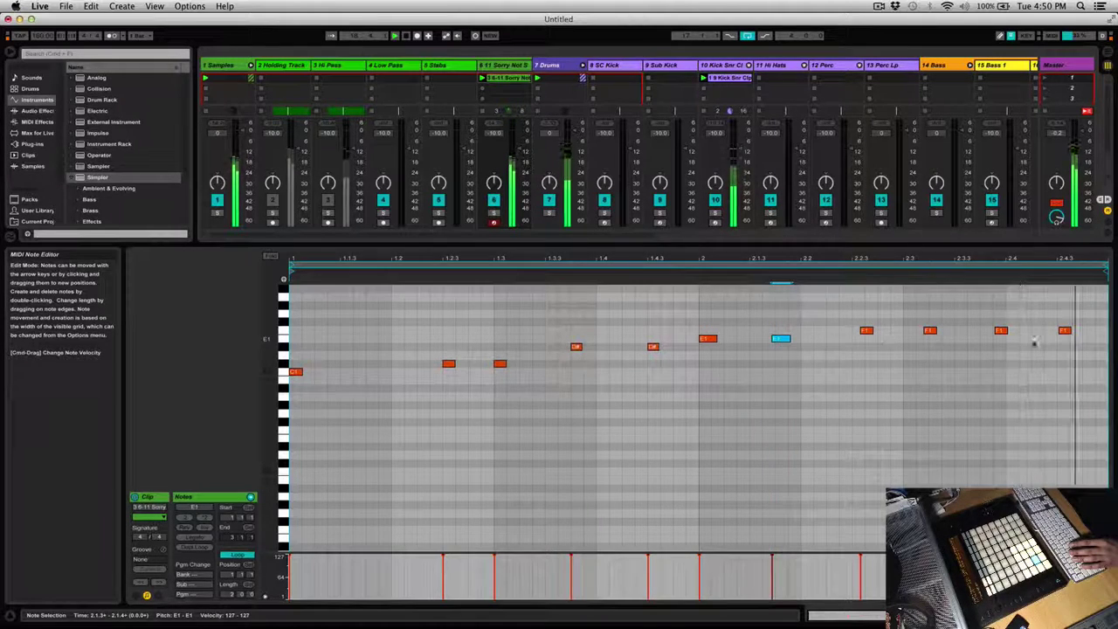
{"action": "left_click_drag", "start_coordinate": [1077, 318], "coordinate": [859, 339]}
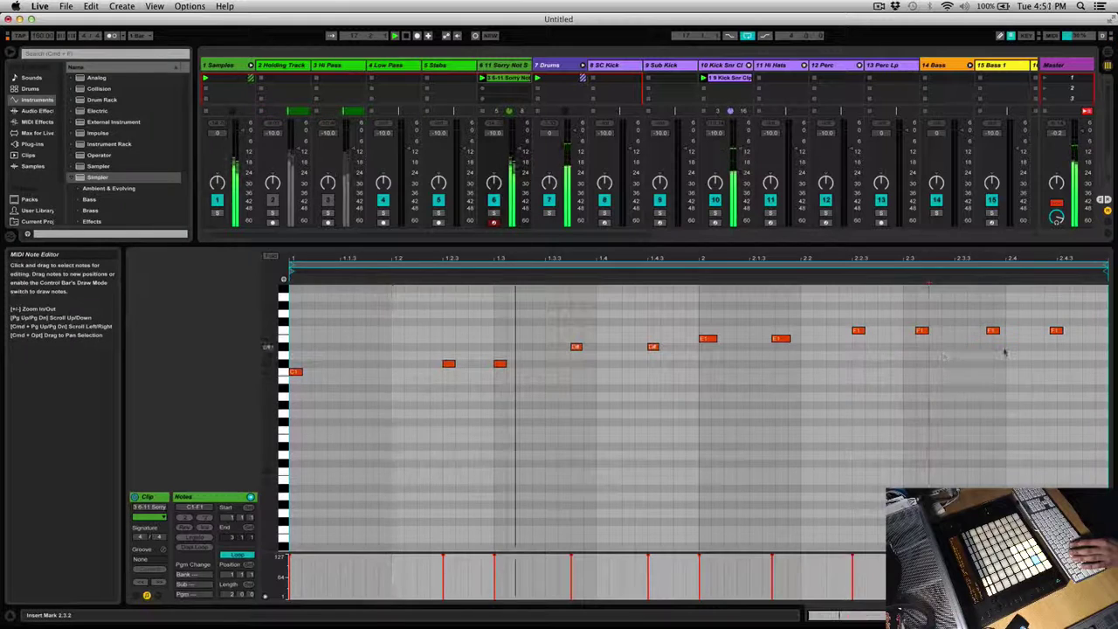
- Move the third F1 note to just past 2.3.4 and the last F1 note to just past 2.4.3
{"action": "left_click", "coordinate": [987, 331]}
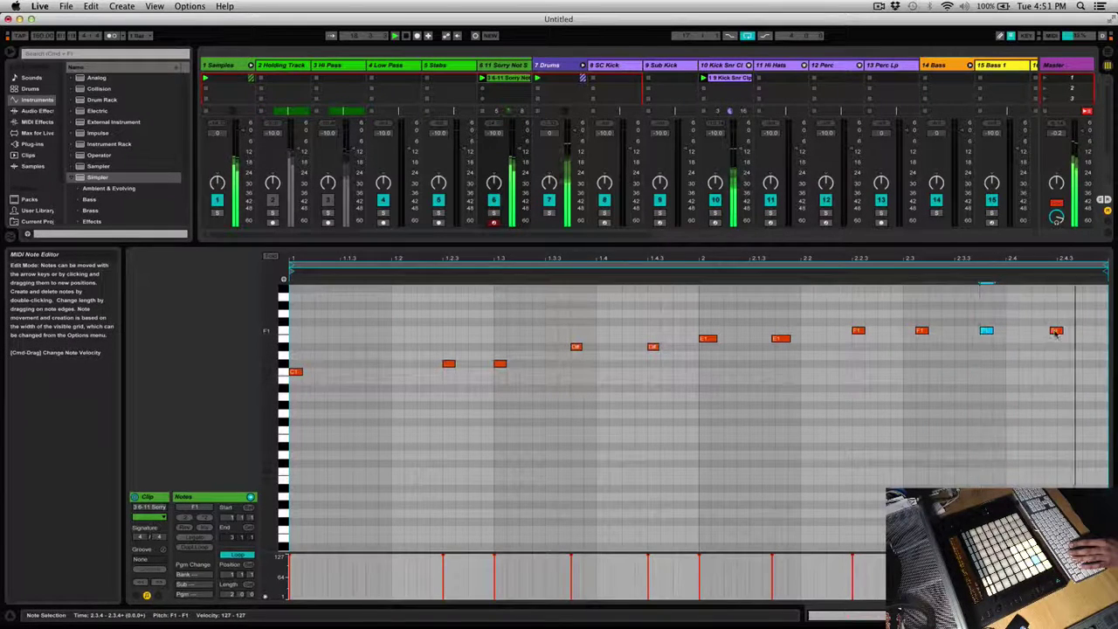
{"action": "left_click_drag", "start_coordinate": [1057, 331], "coordinate": [1069, 332]}
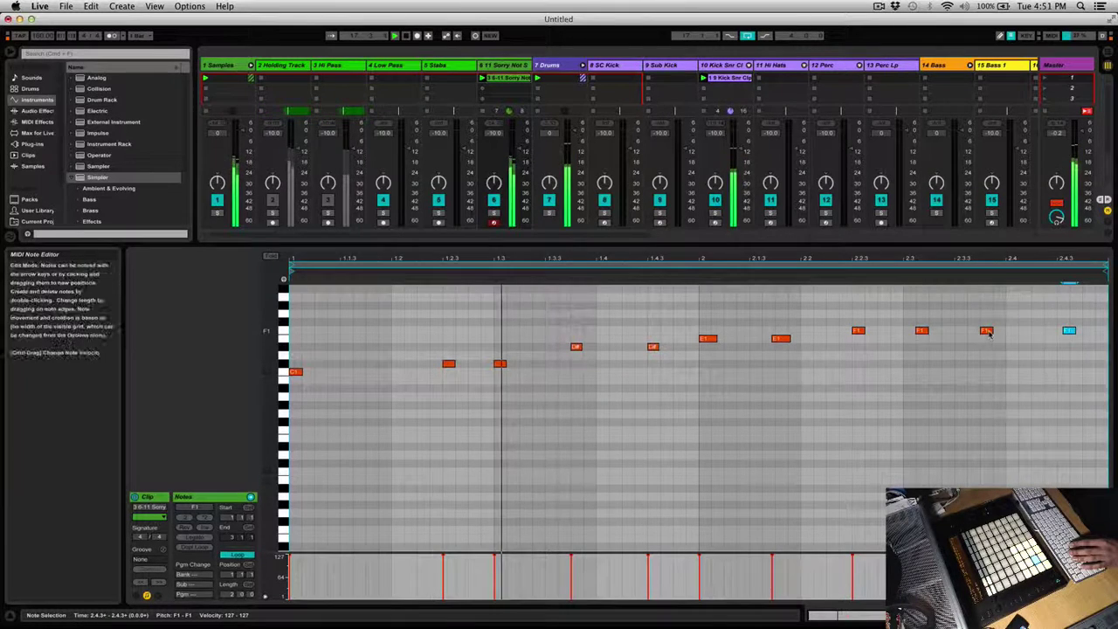
{"action": "left_click_drag", "start_coordinate": [986, 332], "coordinate": [997, 331]}
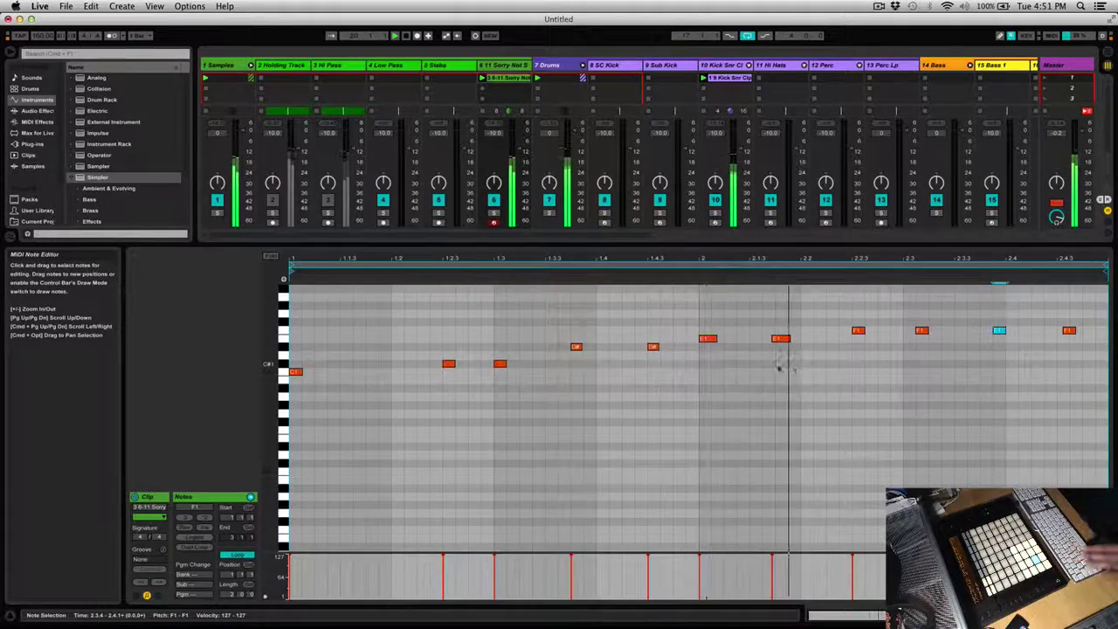
- Show the slice track's devices and set the Simpler pitch envelope's decay to 60.0 s and release to 5.41 s
{"action": "key", "text": "shift+Tab"}
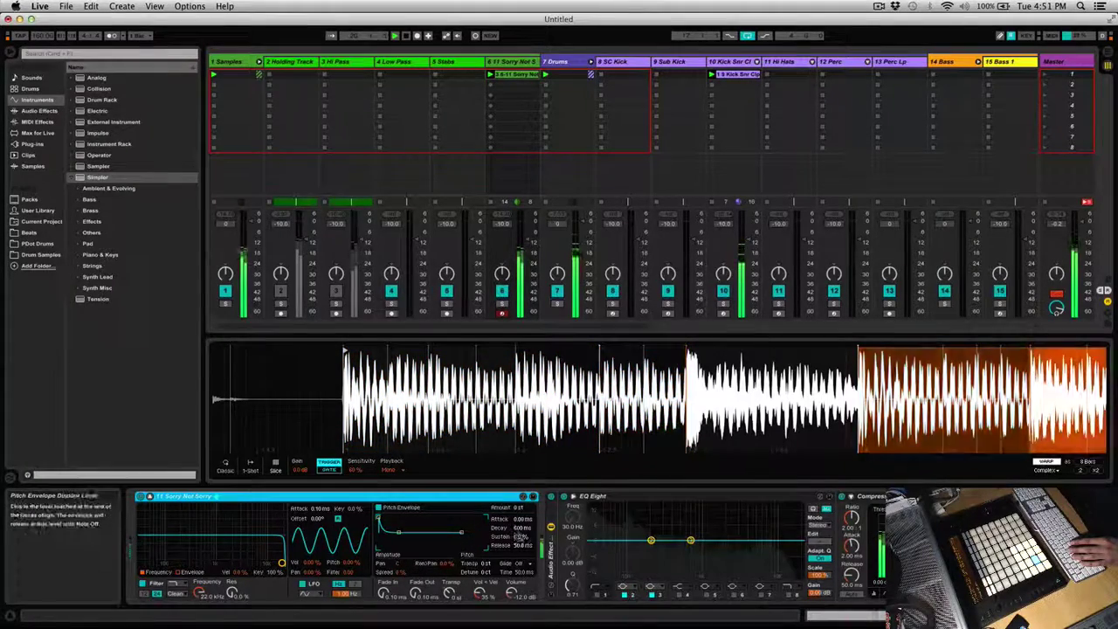
{"action": "left_click_drag", "start_coordinate": [522, 529], "coordinate": [522, 490]}
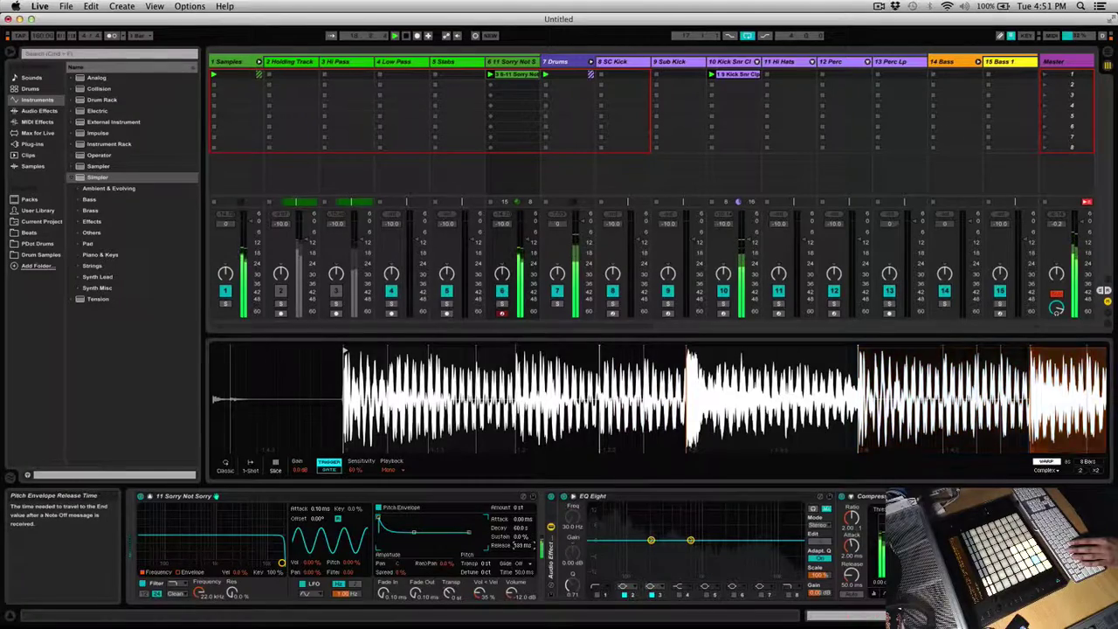
{"action": "left_click_drag", "start_coordinate": [522, 545], "coordinate": [522, 534]}
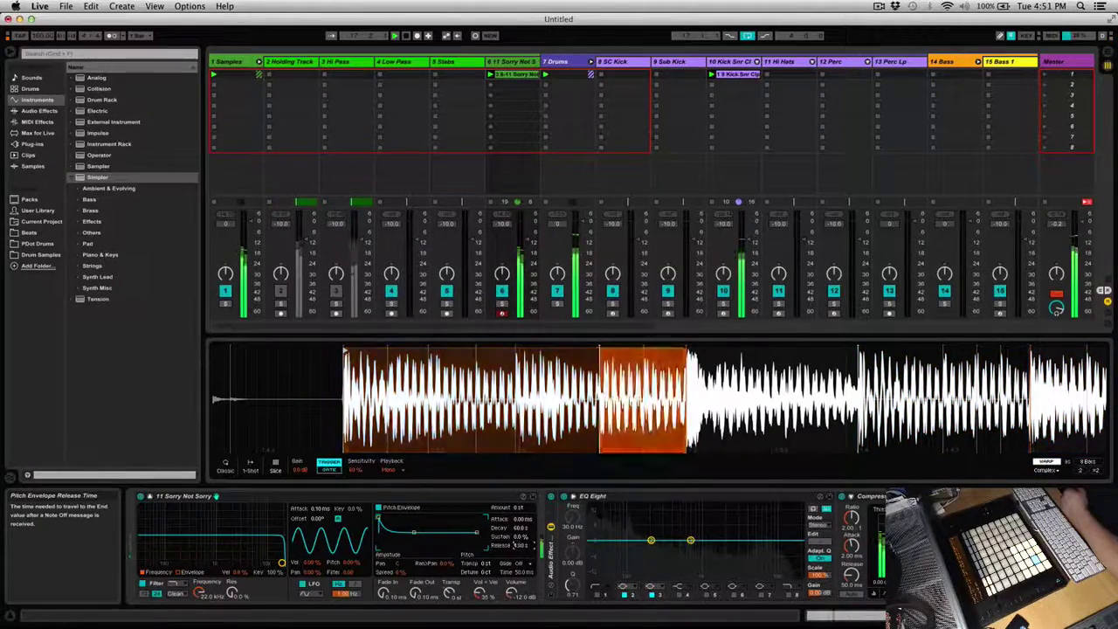
{"action": "left_click_drag", "start_coordinate": [519, 547], "coordinate": [519, 559]}
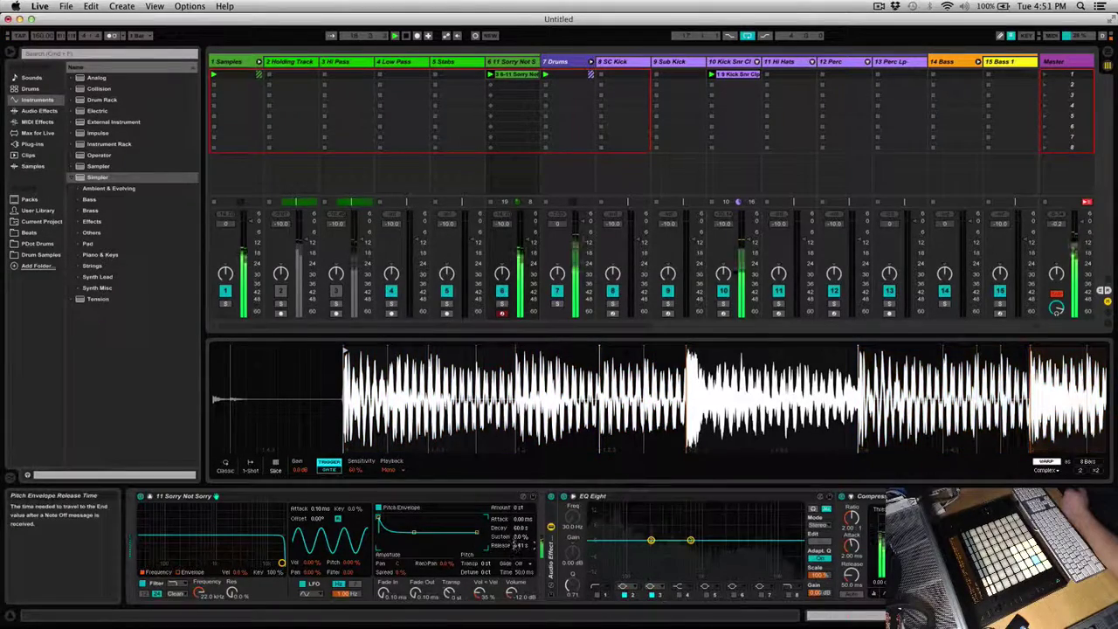
- Reshape the pitch envelope to 0.00 ms attack, 15.2 s decay and 72 % sustain
{"action": "mouse_move", "coordinate": [417, 534]}
{"action": "left_mouse_down"}
{"action": "mouse_move", "coordinate": [449, 527]}
{"action": "mouse_move", "coordinate": [414, 520]}
{"action": "left_mouse_up"}
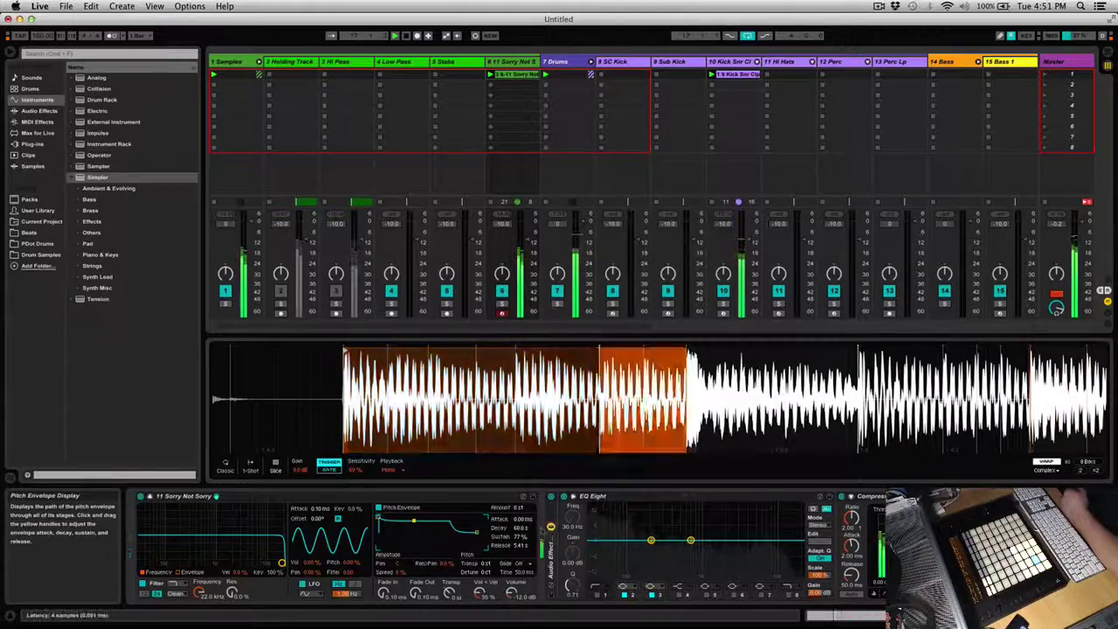
{"action": "left_click_drag", "start_coordinate": [521, 528], "coordinate": [521, 540]}
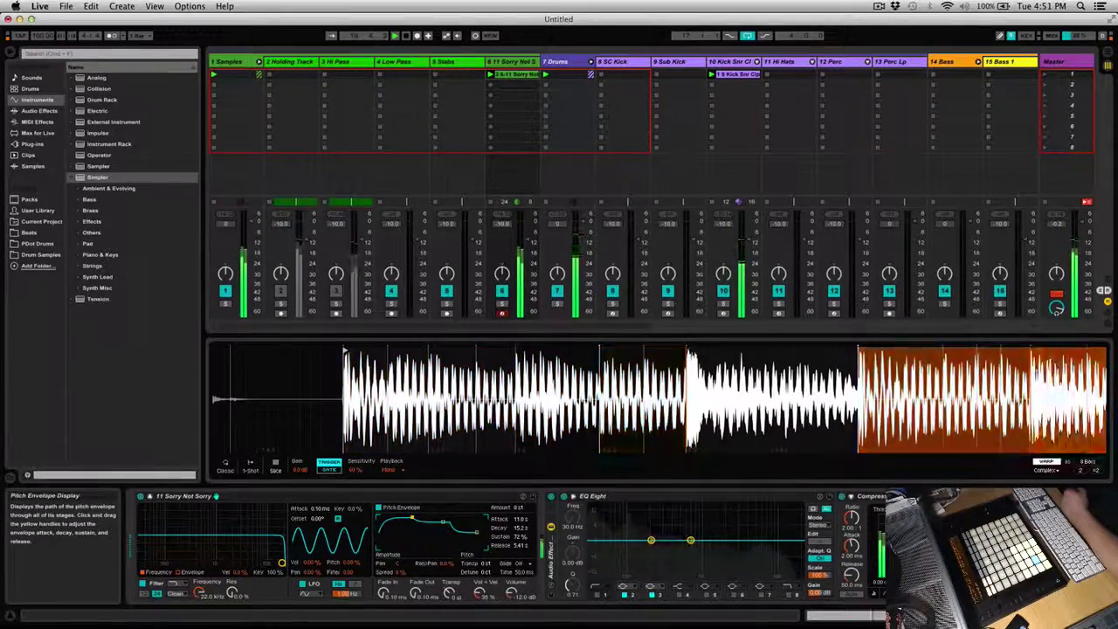
{"action": "left_click_drag", "start_coordinate": [399, 518], "coordinate": [379, 519]}
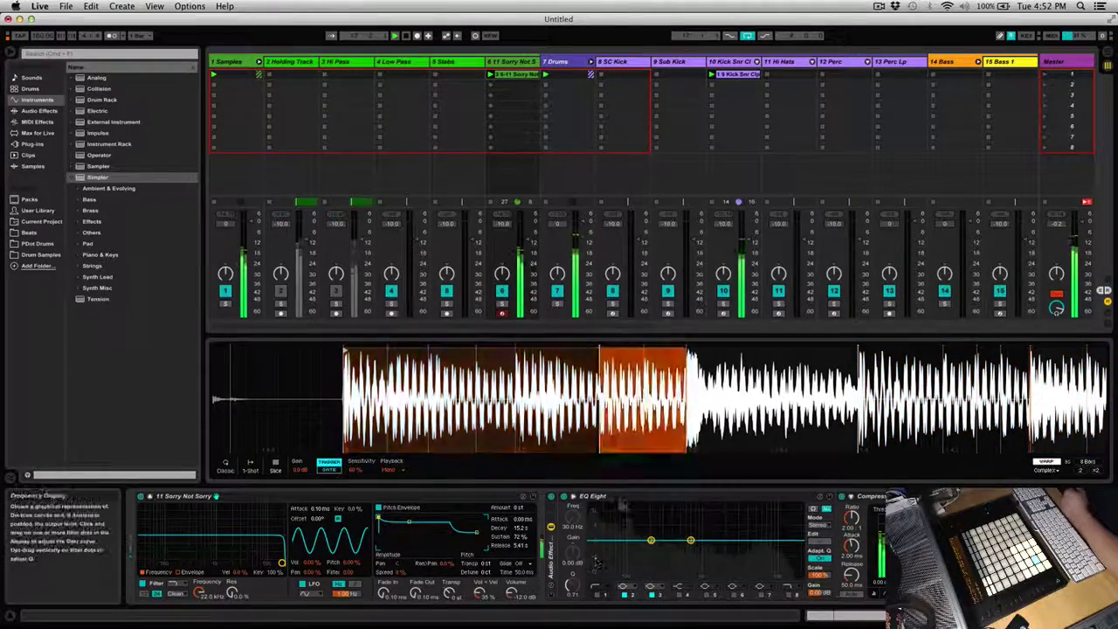
- Set the slice track's Compressor to a ratio of 4.50, attack of 0.02 ms and release of 404 ms
{"action": "scroll", "coordinate": [635, 375], "scroll_direction": "right", "scroll_amount": 4}
{"action": "left_click_drag", "start_coordinate": [635, 375], "coordinate": [345, 377]}
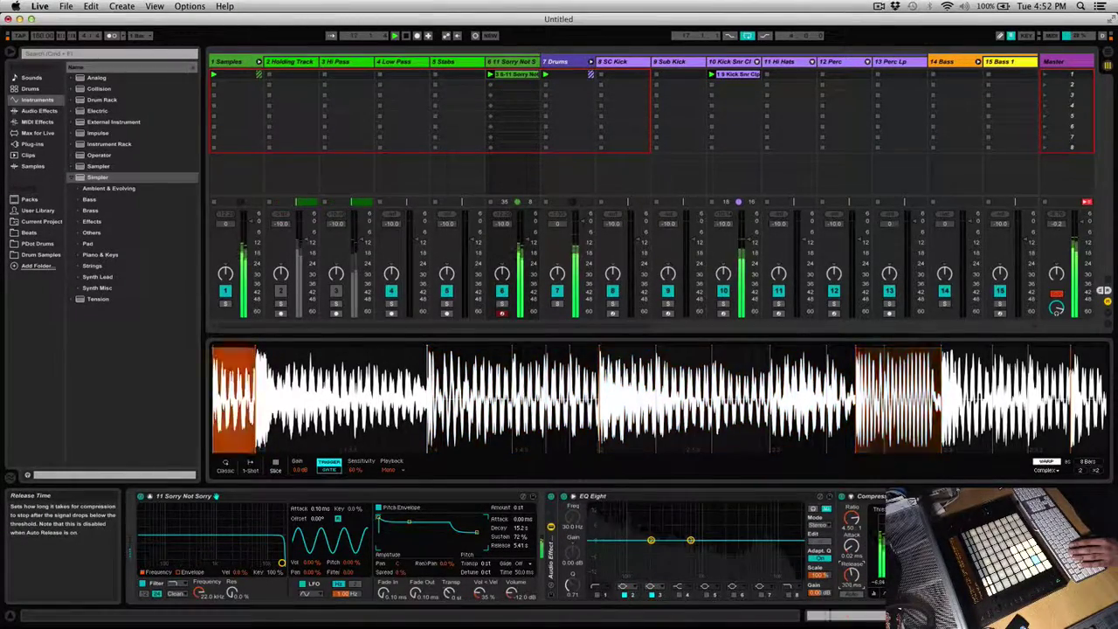
{"action": "scroll", "coordinate": [851, 569], "scroll_direction": "right", "scroll_amount": 5}
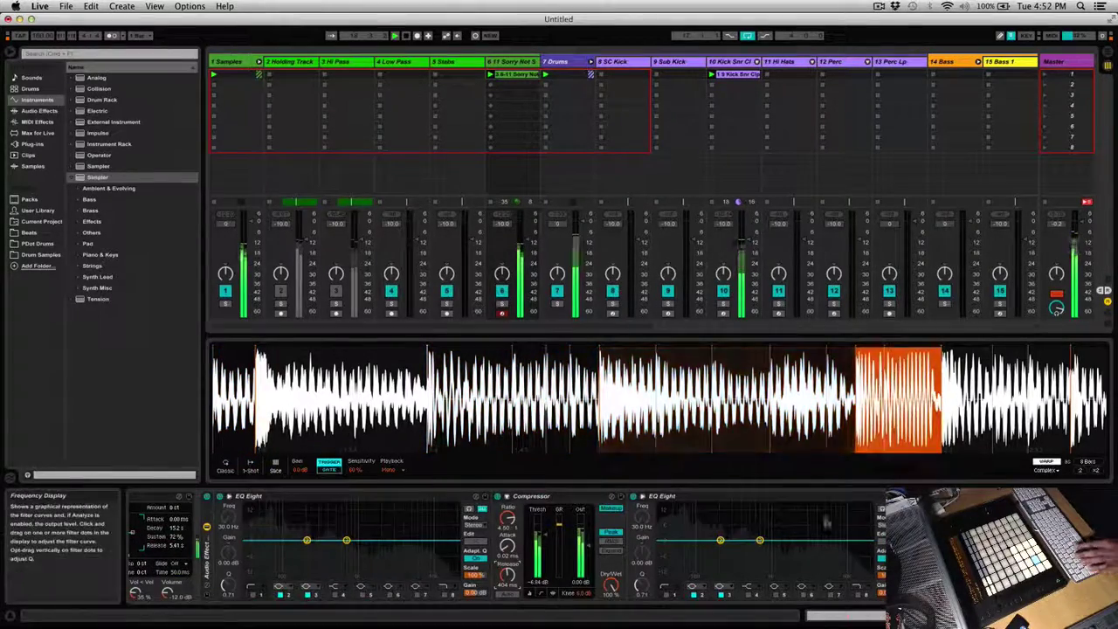
- Add the Simple Delay audio effect to the end of the slice track's device chain
{"action": "left_click", "coordinate": [33, 144]}
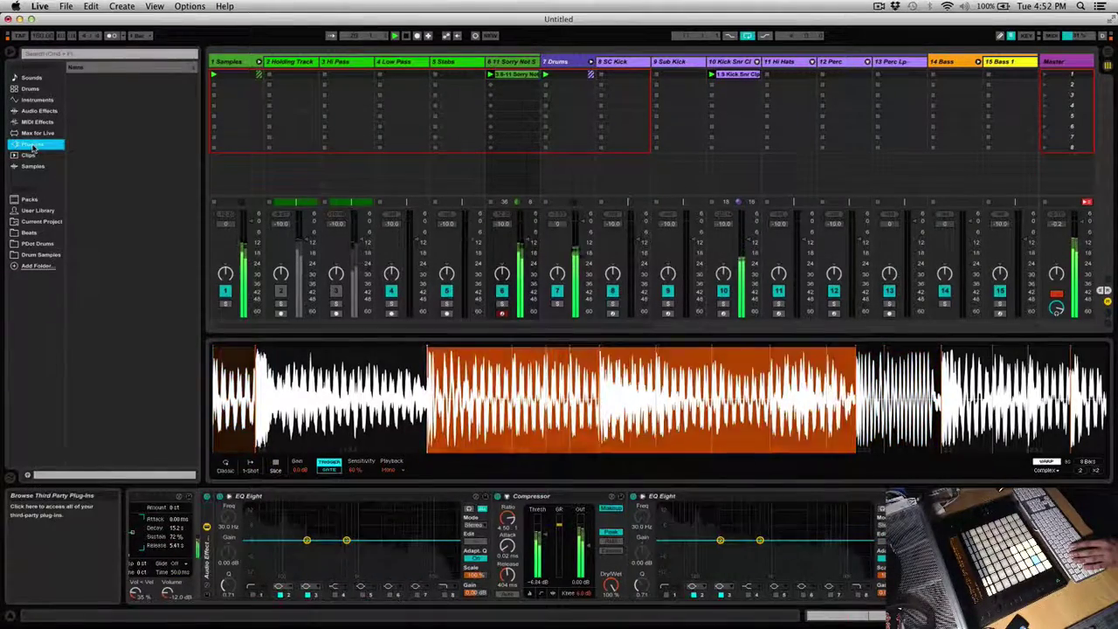
{"action": "left_click", "coordinate": [26, 111]}
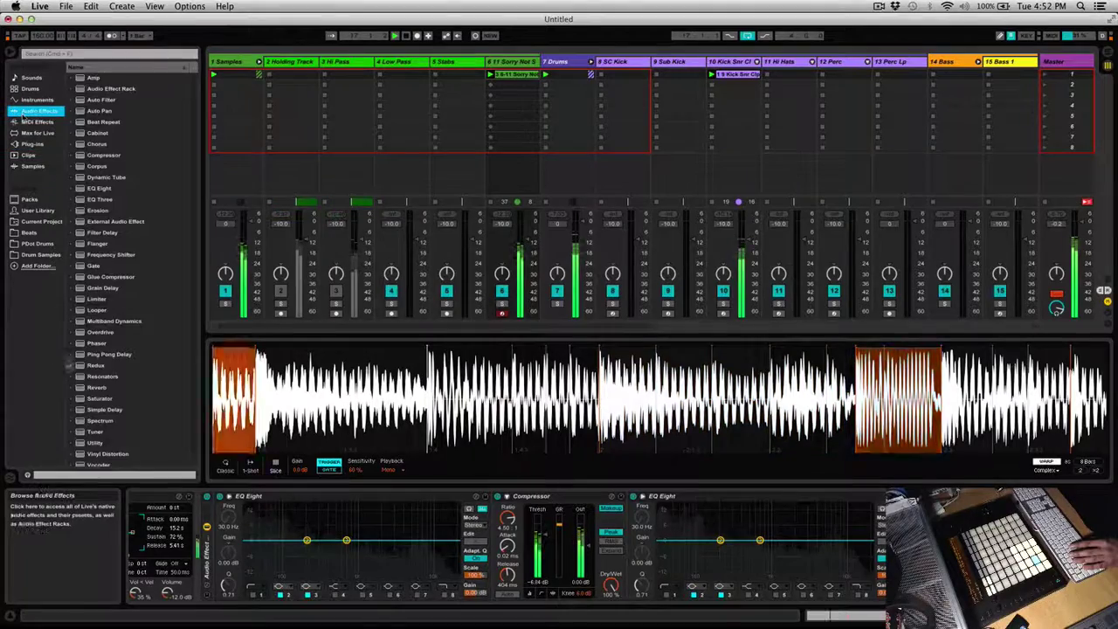
{"action": "left_click", "coordinate": [102, 407]}
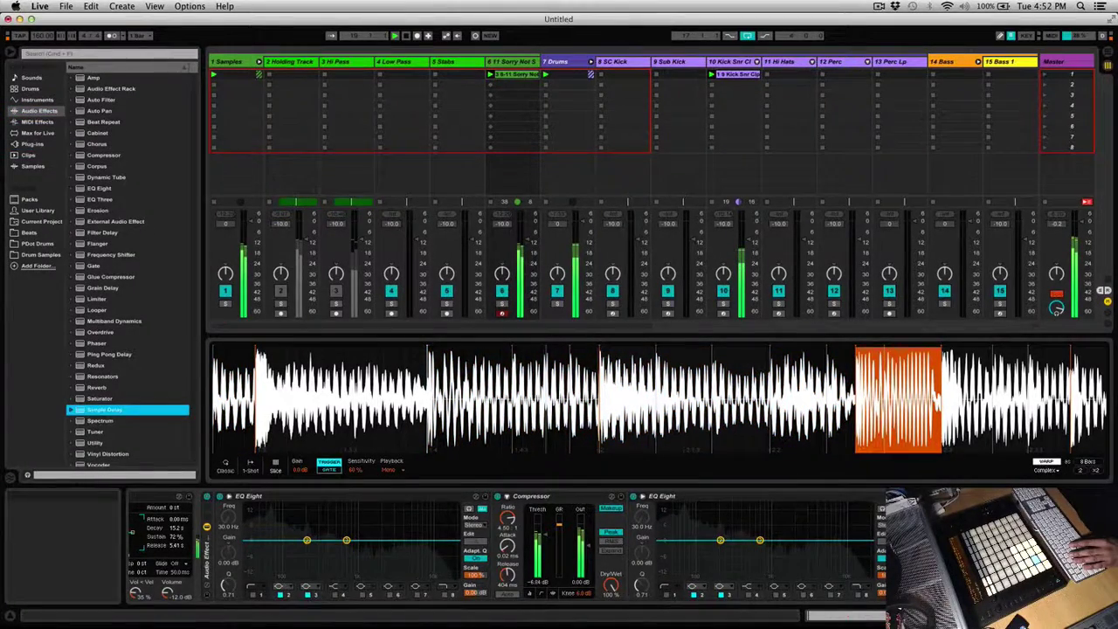
{"action": "left_click_drag", "start_coordinate": [105, 410], "coordinate": [970, 524]}
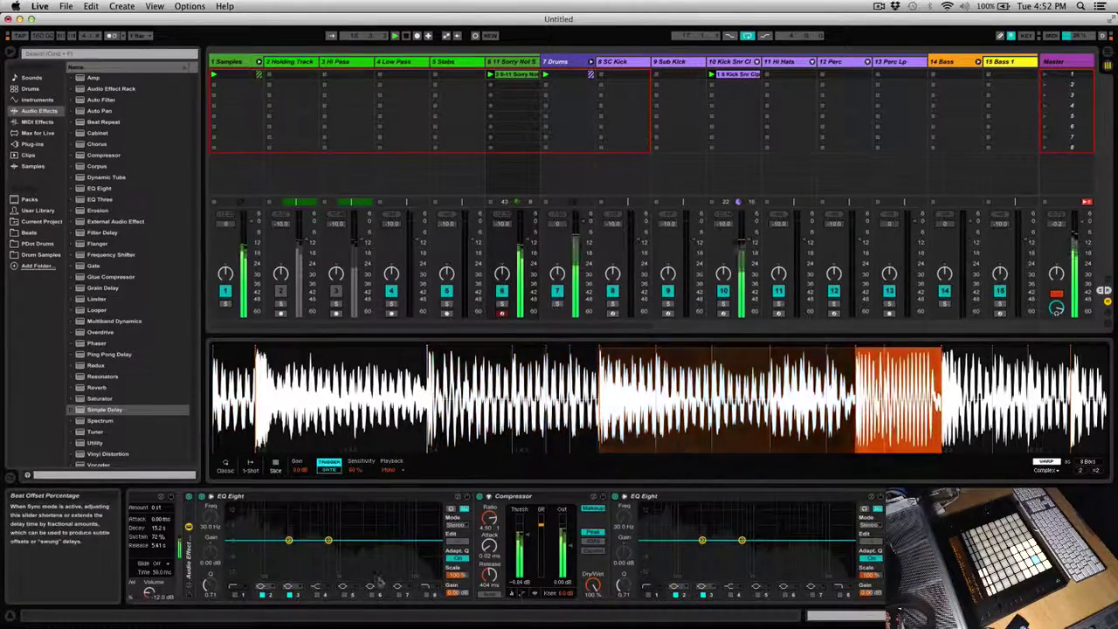
- Turn off Simpler's pitch envelope and enable its filter envelope with 21.4 s decay, 87 % sustain and 11.7 s release
{"action": "scroll", "coordinate": [297, 529], "scroll_direction": "left", "scroll_amount": 10}
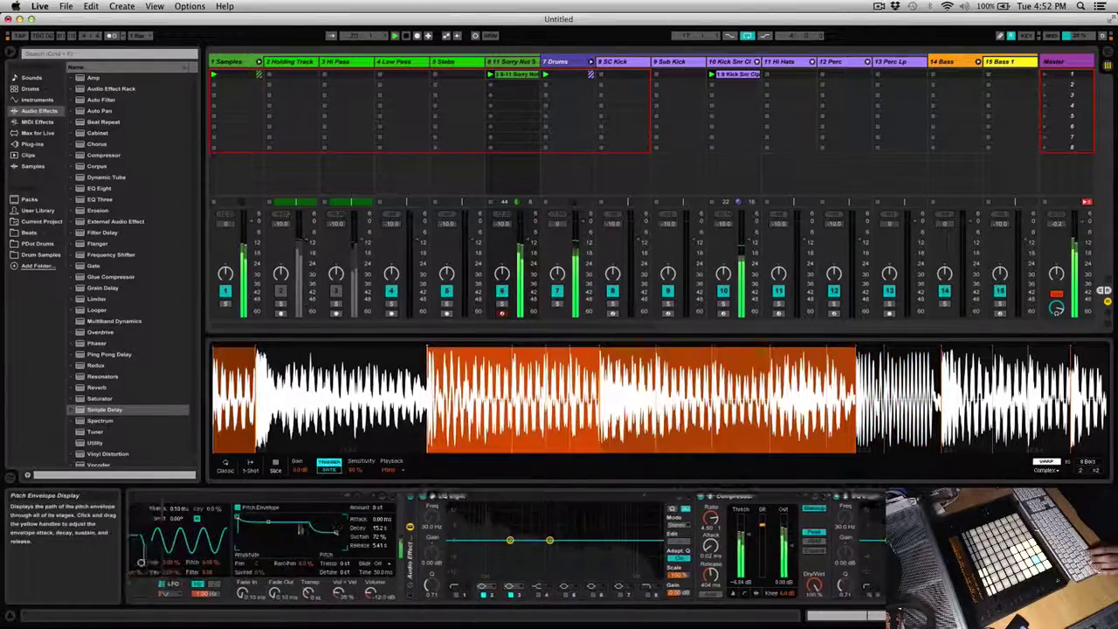
{"action": "scroll", "coordinate": [564, 523], "scroll_direction": "right", "scroll_amount": 10}
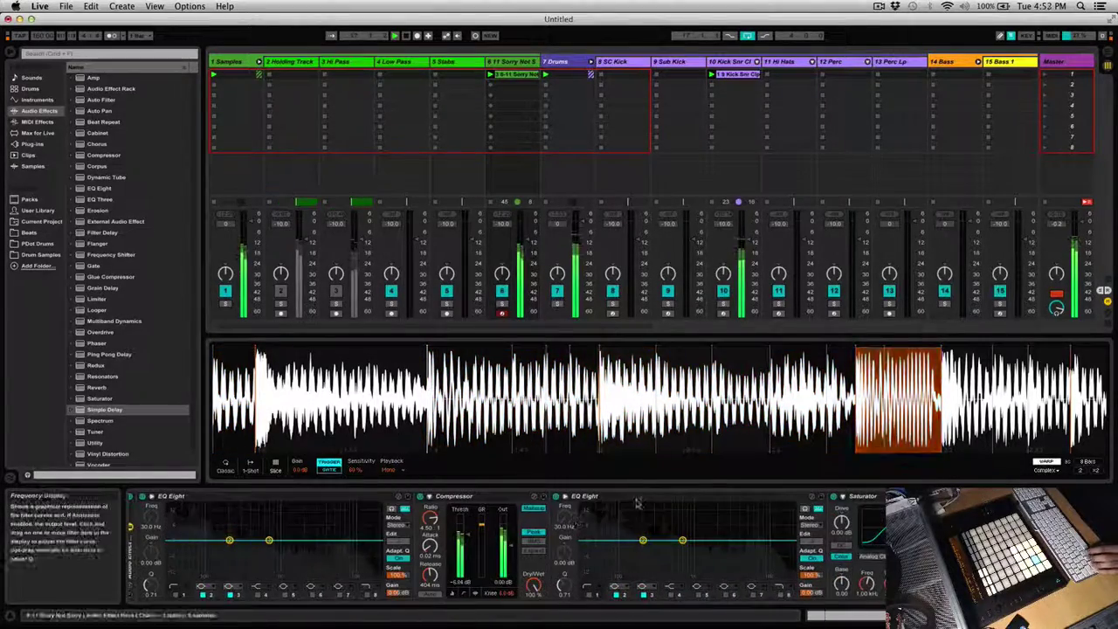
{"action": "scroll", "coordinate": [564, 515], "scroll_direction": "left", "scroll_amount": 10}
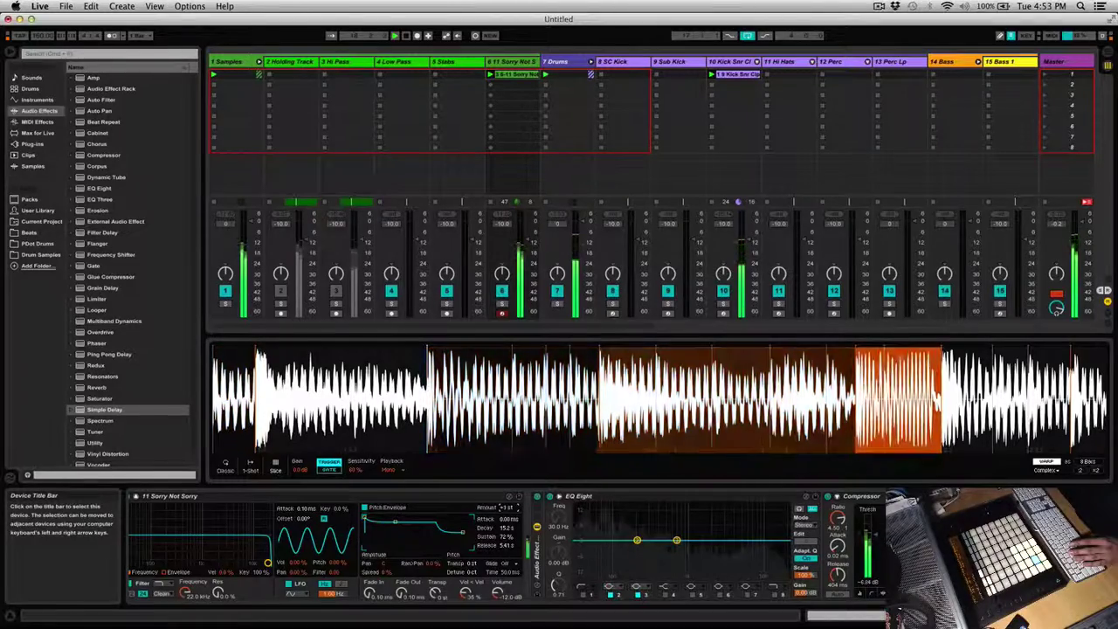
{"action": "scroll", "coordinate": [452, 545], "scroll_direction": "left", "scroll_amount": 1}
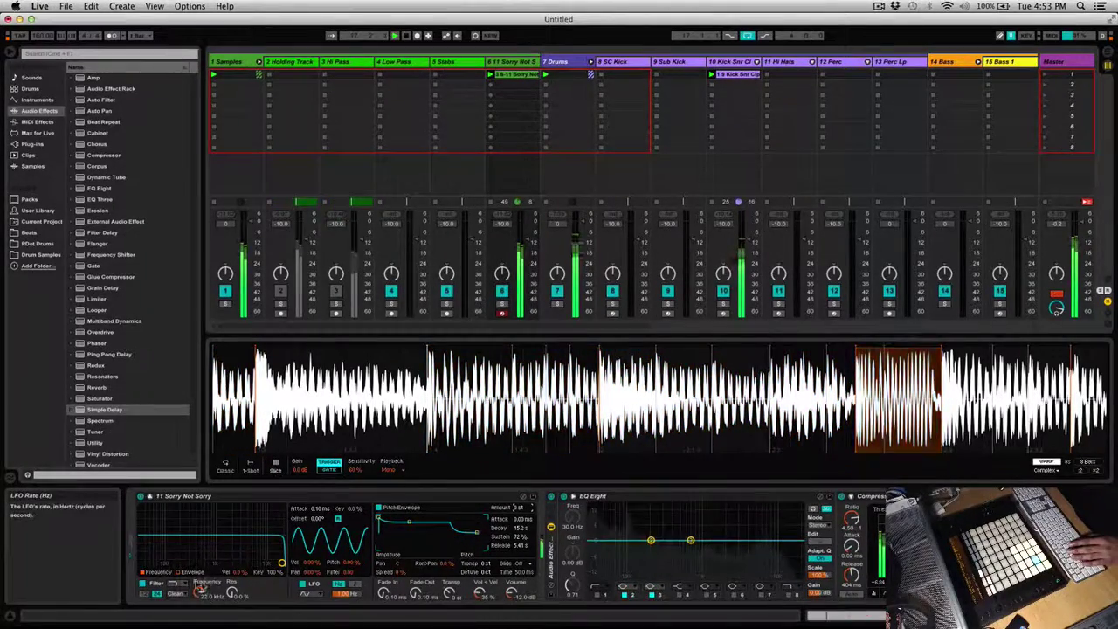
{"action": "left_click", "coordinate": [185, 573]}
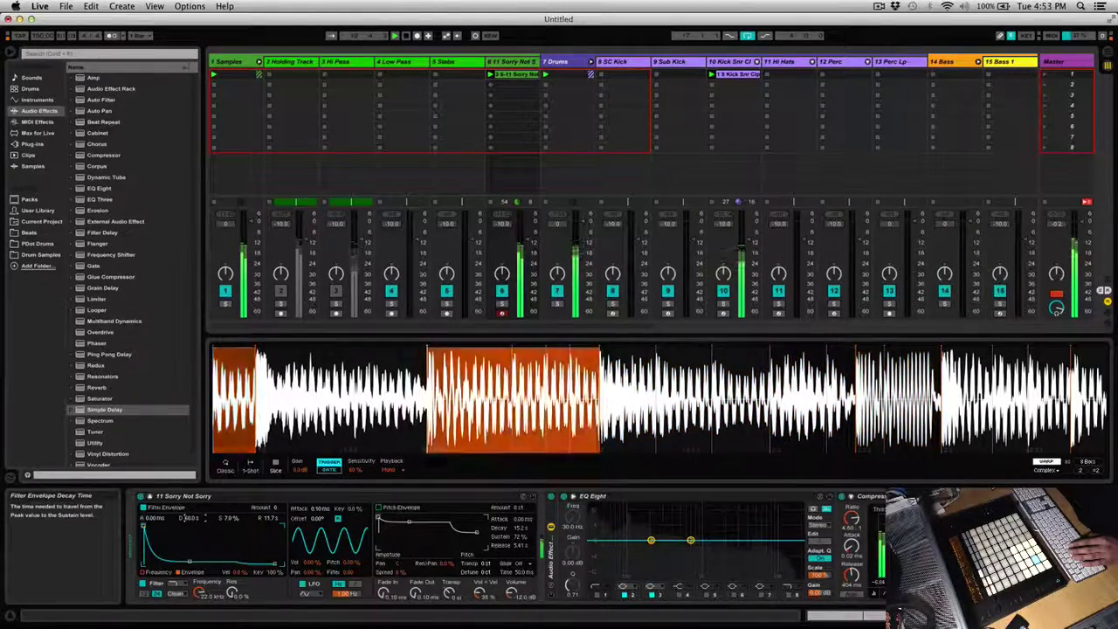
{"action": "mouse_move", "coordinate": [230, 519]}
{"action": "left_mouse_down"}
{"action": "mouse_move", "coordinate": [231, 505]}
{"action": "mouse_move", "coordinate": [232, 517]}
{"action": "left_mouse_up"}
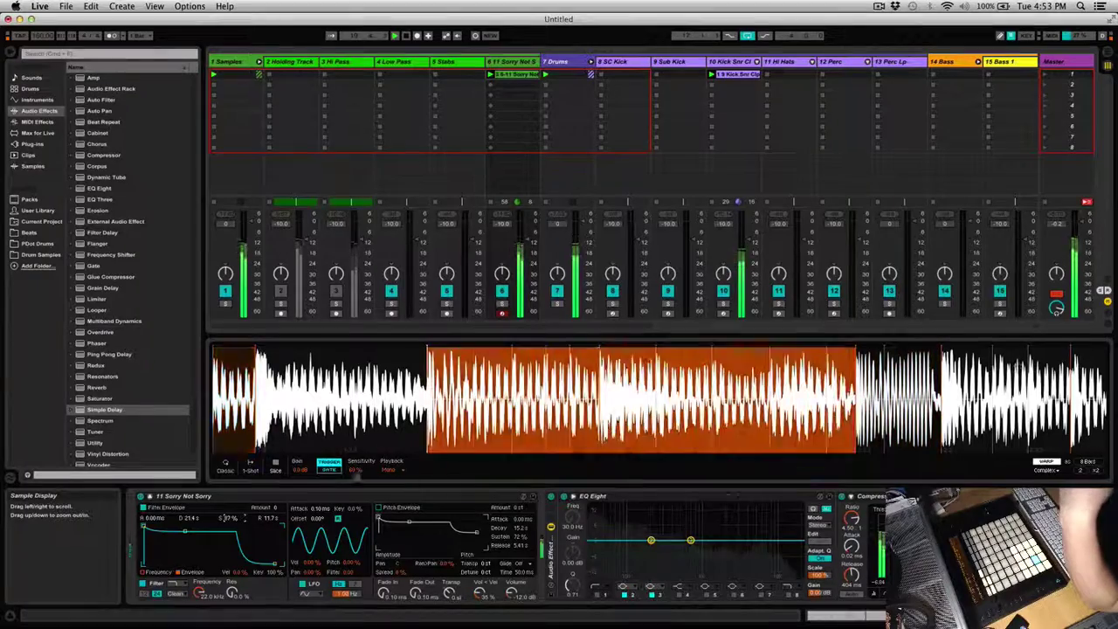
- Collapse the enlarged sample display, return to Simpler's controls, turn off the filter envelope and set its sustain to 0.0 %
{"action": "left_click", "coordinate": [149, 496]}
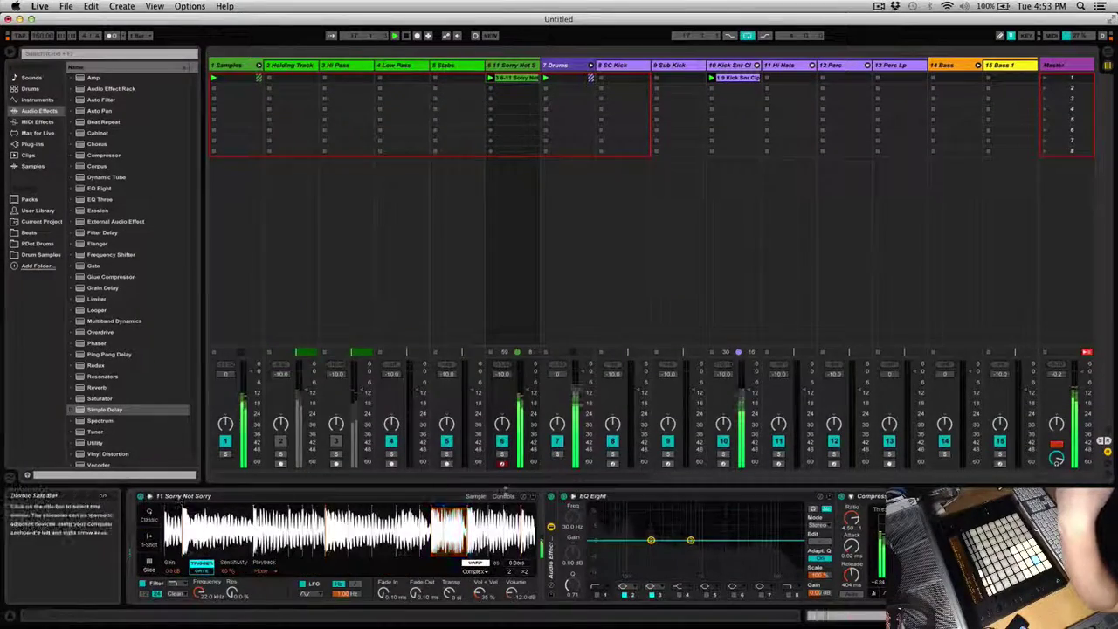
{"action": "left_click", "coordinate": [503, 496]}
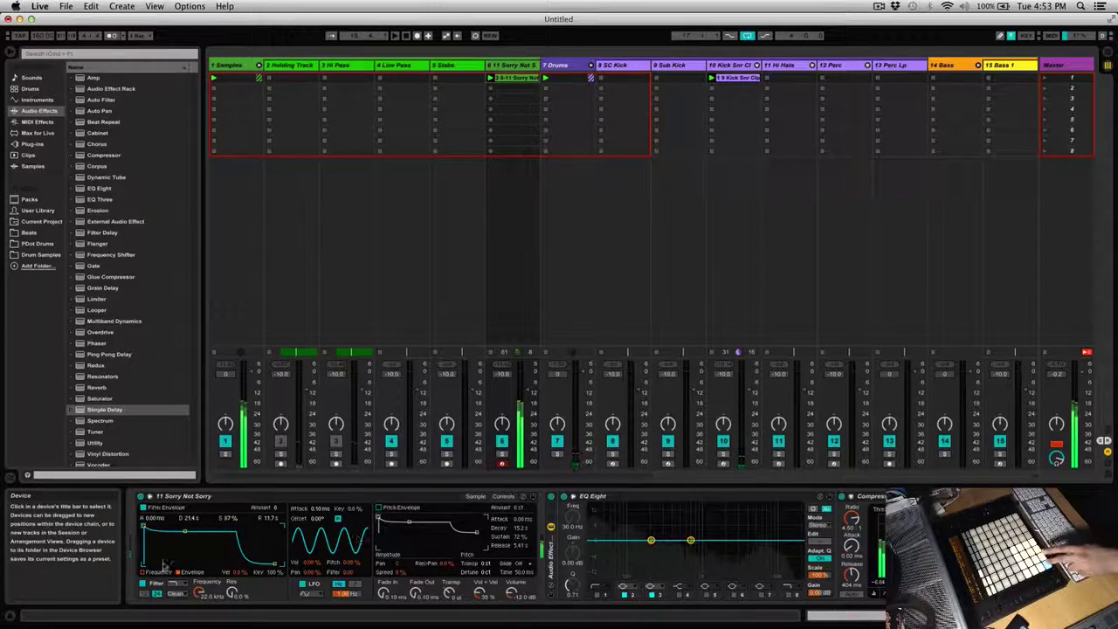
{"action": "left_click", "coordinate": [144, 508]}
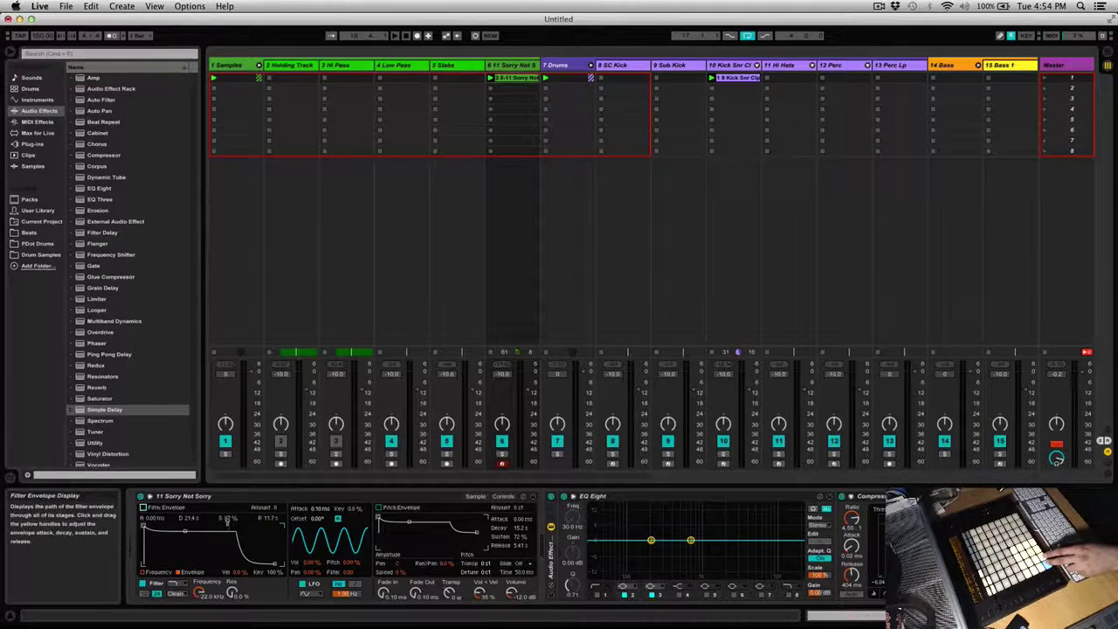
{"action": "left_click_drag", "start_coordinate": [225, 518], "coordinate": [224, 533]}
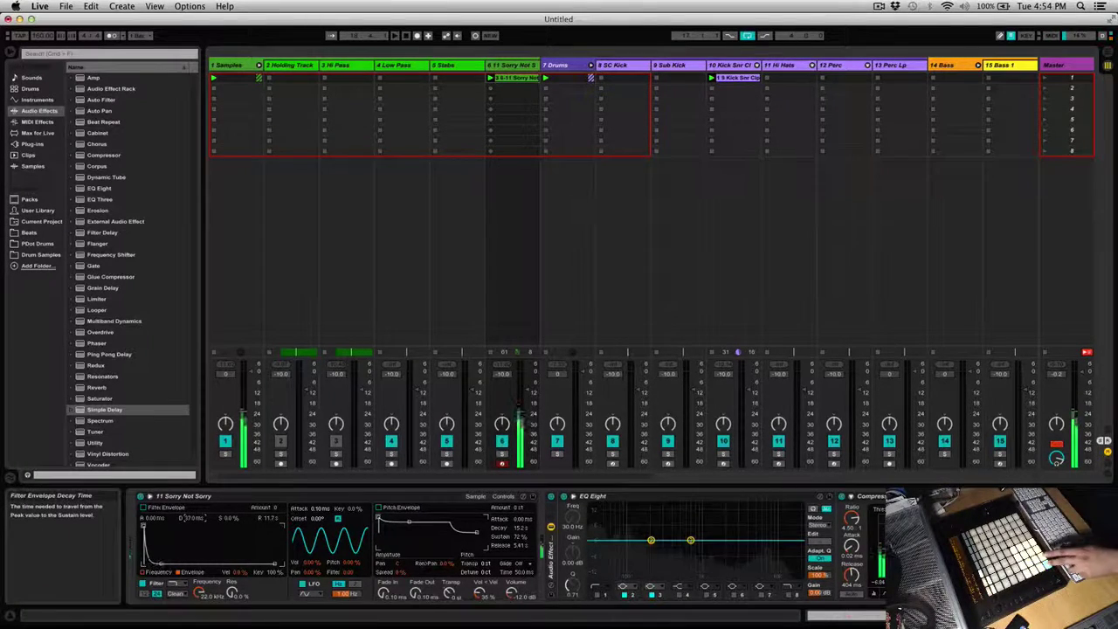
- Re-enable the filter envelope, set Simpler's filter to the MS2 circuit at 236 Hz, and play the result
{"action": "left_click", "coordinate": [176, 584]}
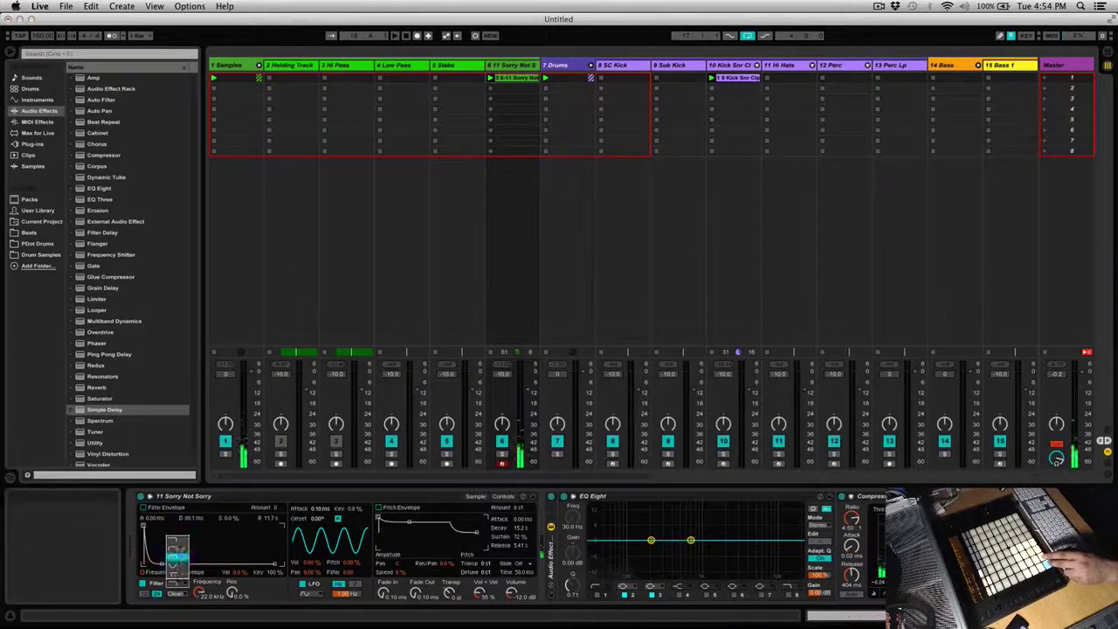
{"action": "left_click", "coordinate": [178, 548]}
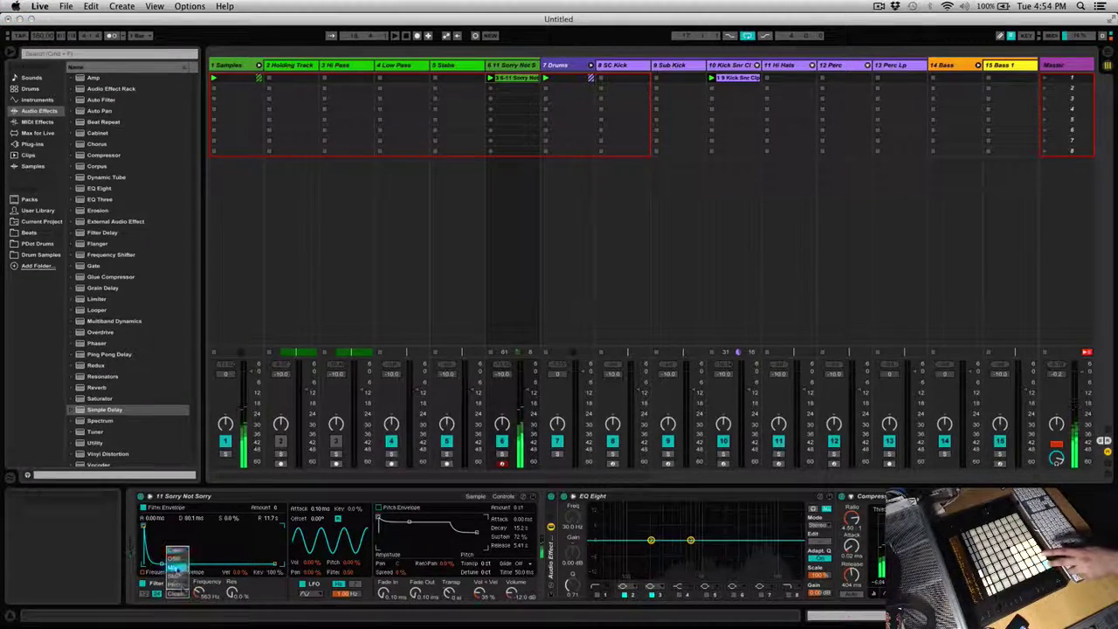
{"action": "left_click", "coordinate": [176, 568]}
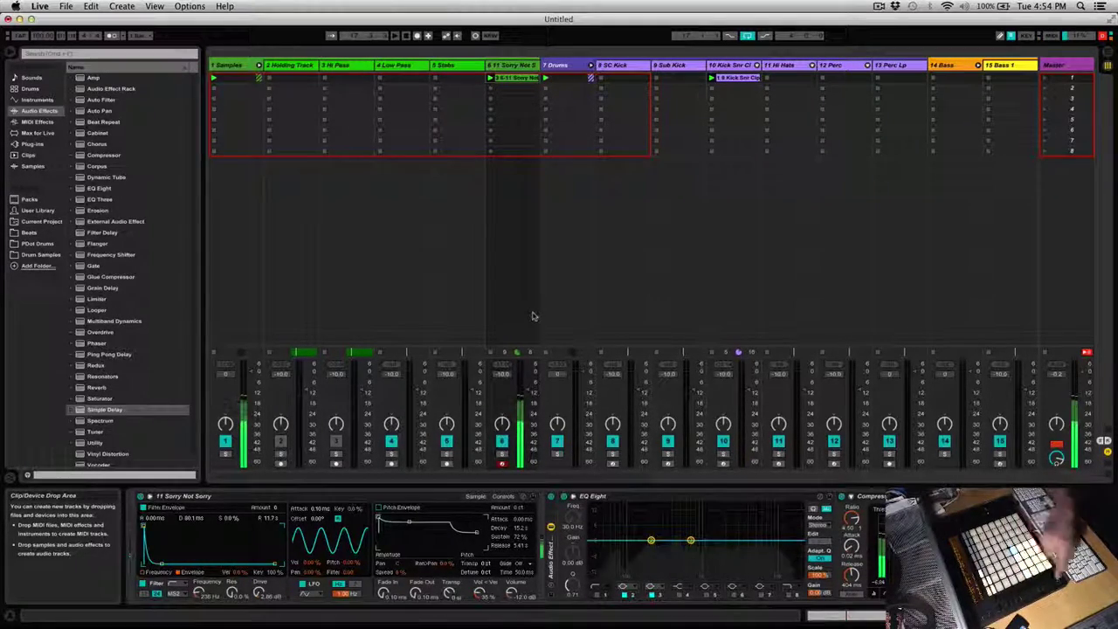
{"action": "key", "text": "space"}
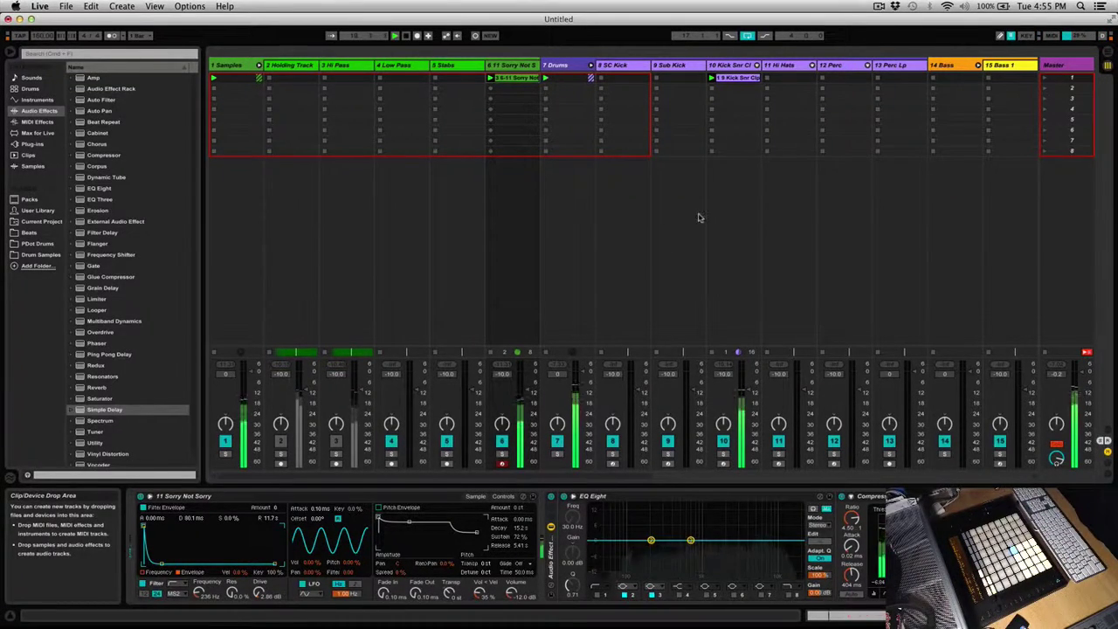
- Open the Kick Snr clip and copy the third kick note of the first bar to 1.3.2
{"action": "key", "text": "shift+Tab"}
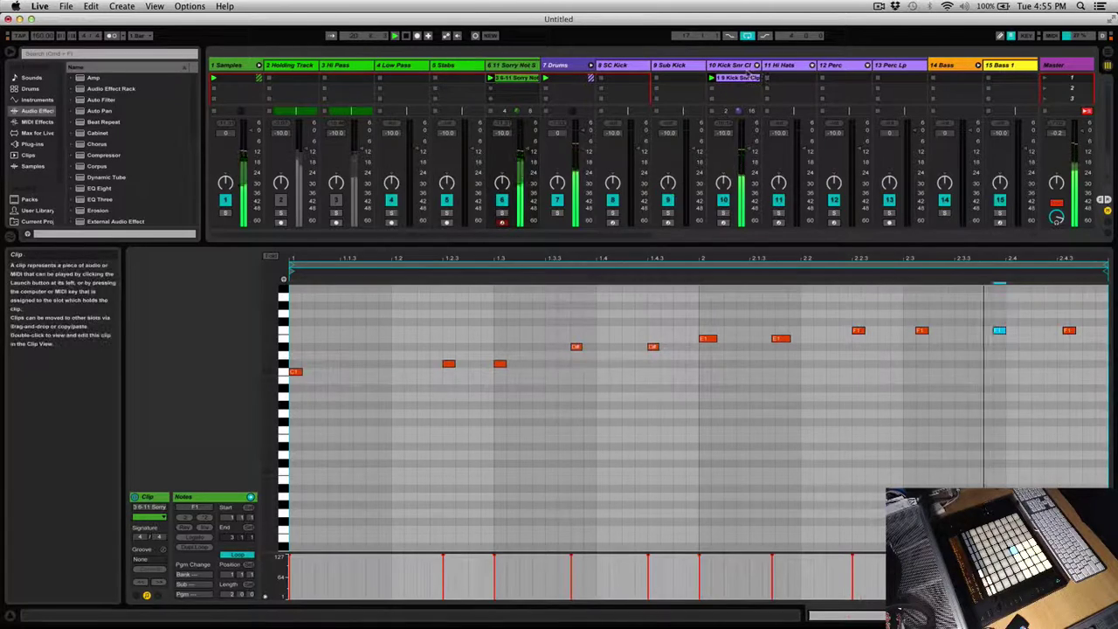
{"action": "left_click", "coordinate": [736, 79]}
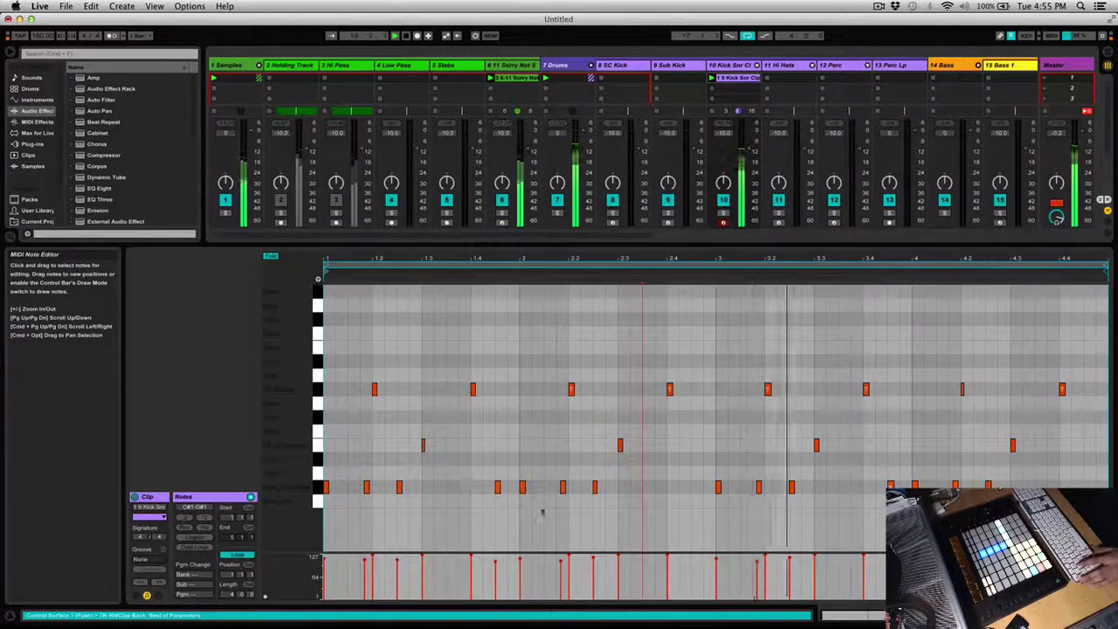
{"action": "left_click", "coordinate": [400, 487]}
{"action": "left_click_drag", "start_coordinate": [400, 487], "coordinate": [449, 487]}
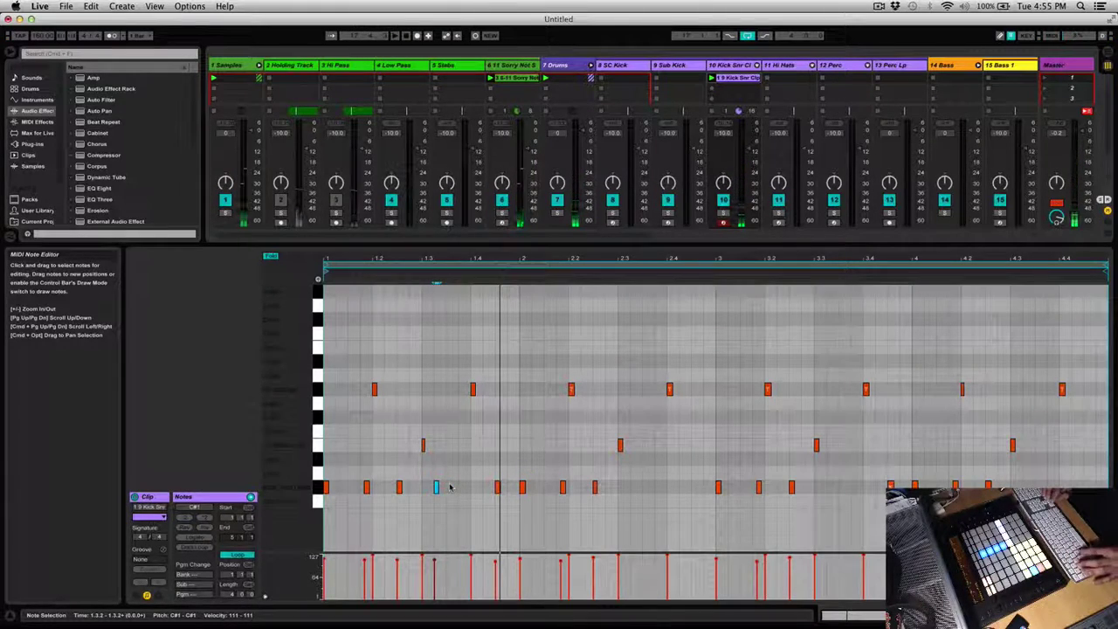
- During playback, duplicate the kick at 1.3.2 to 1.3.4, trying the copy at neighbouring grid positions before settling it at 1.3.4
{"action": "key", "text": "space"}
{"action": "key", "text": "Right"}
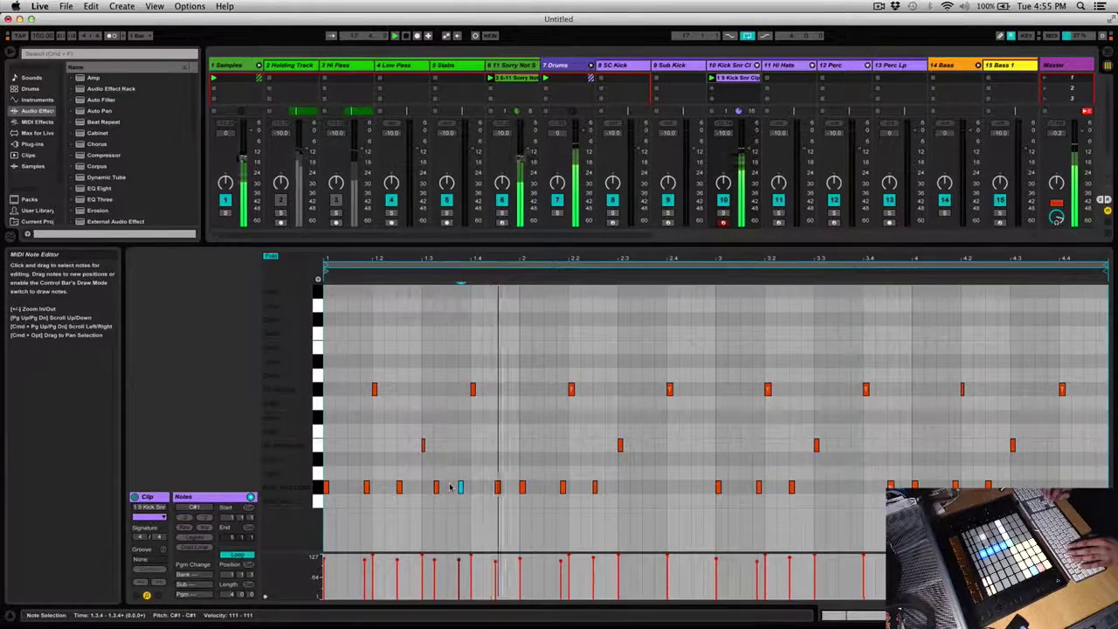
{"action": "key", "text": "Left"}
{"action": "key", "text": "Left"}
{"action": "key", "text": "Left"}
{"action": "key", "text": "Right"}
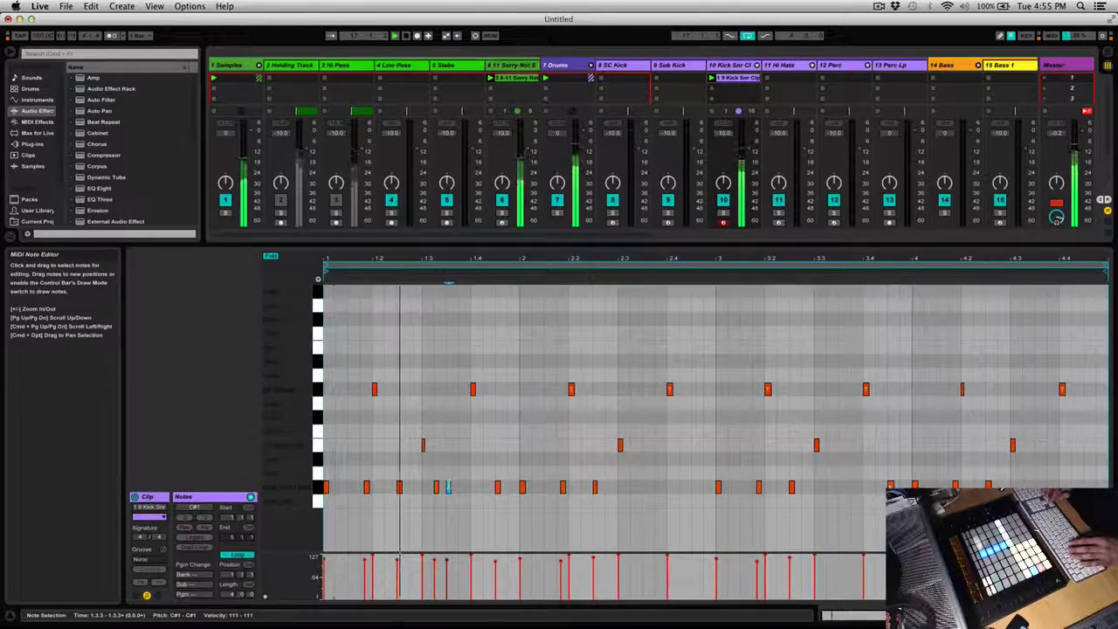
{"action": "key", "text": "Right"}
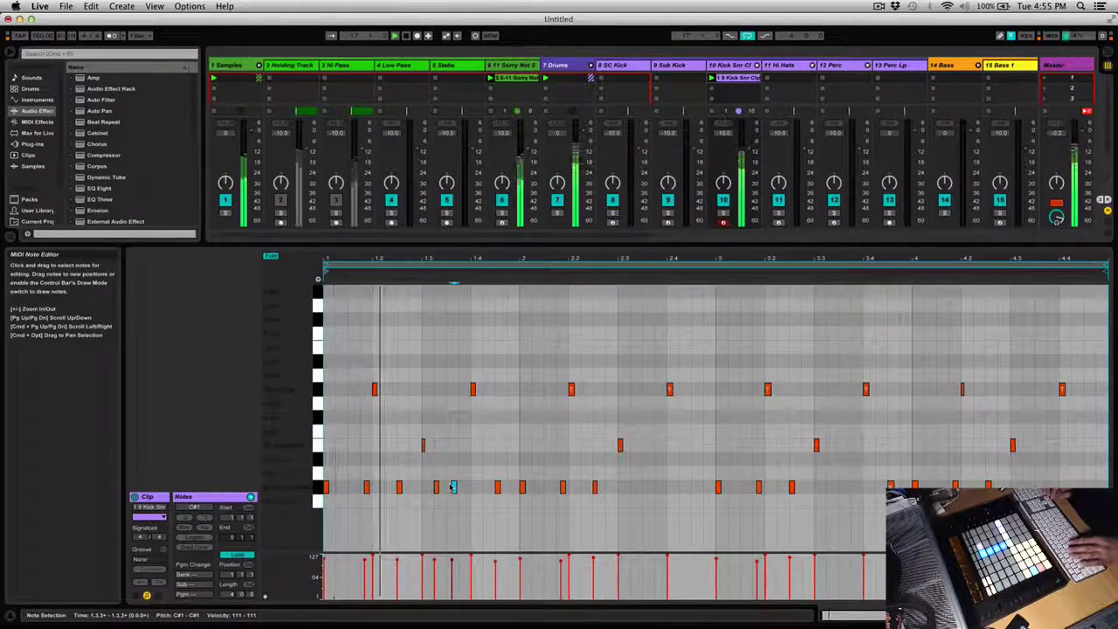
{"action": "key", "text": "Right"}
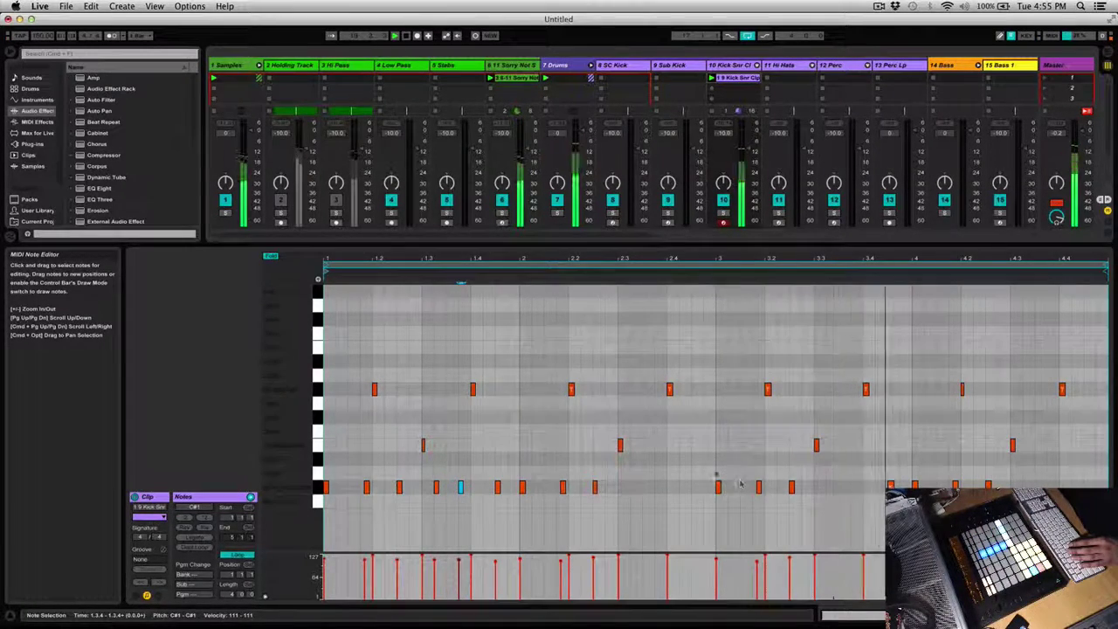
- Delete the kicks in bars 3 and 4 and duplicate the kick pattern of bars 1 and 2 into them
{"action": "left_click_drag", "start_coordinate": [715, 477], "coordinate": [1033, 521]}
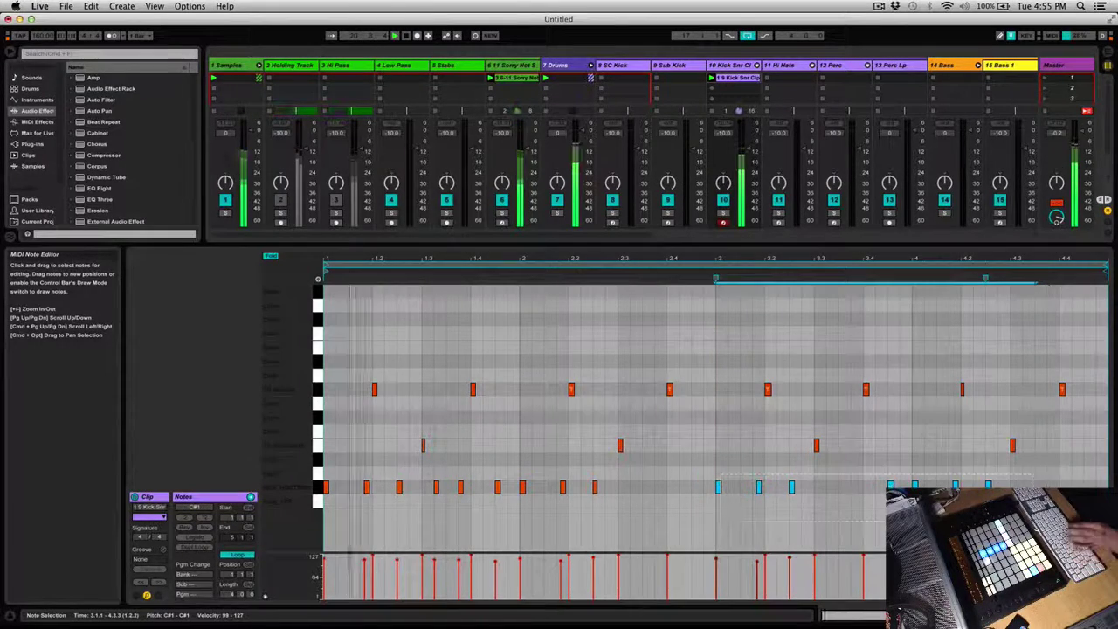
{"action": "key", "text": "Delete"}
{"action": "left_click_drag", "start_coordinate": [716, 493], "coordinate": [338, 472]}
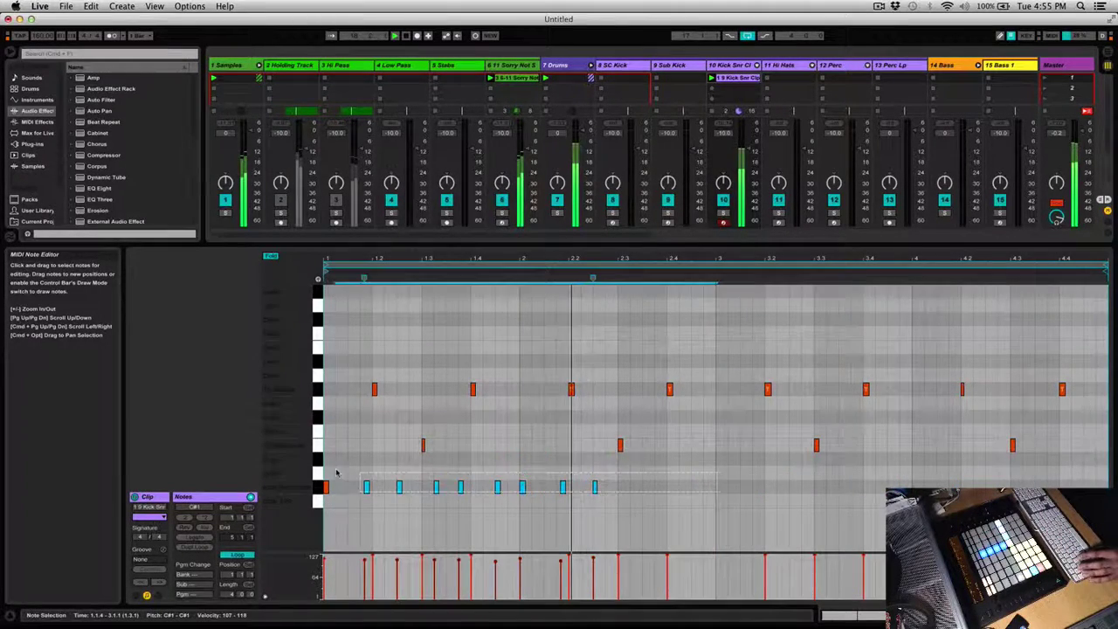
{"action": "key", "text": "super+d"}
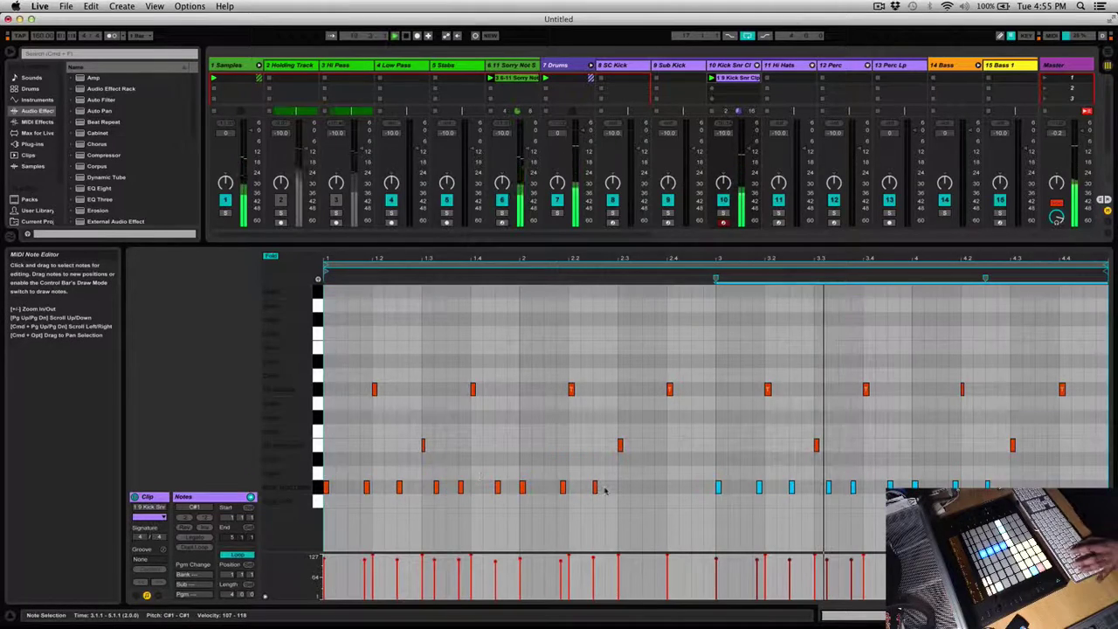
- Add kicks at 2.3.2, 2.3.4, 2.4.2 and 2.4.3, trying the first one at 2.3.3 as well
{"action": "double_click", "coordinate": [644, 486]}
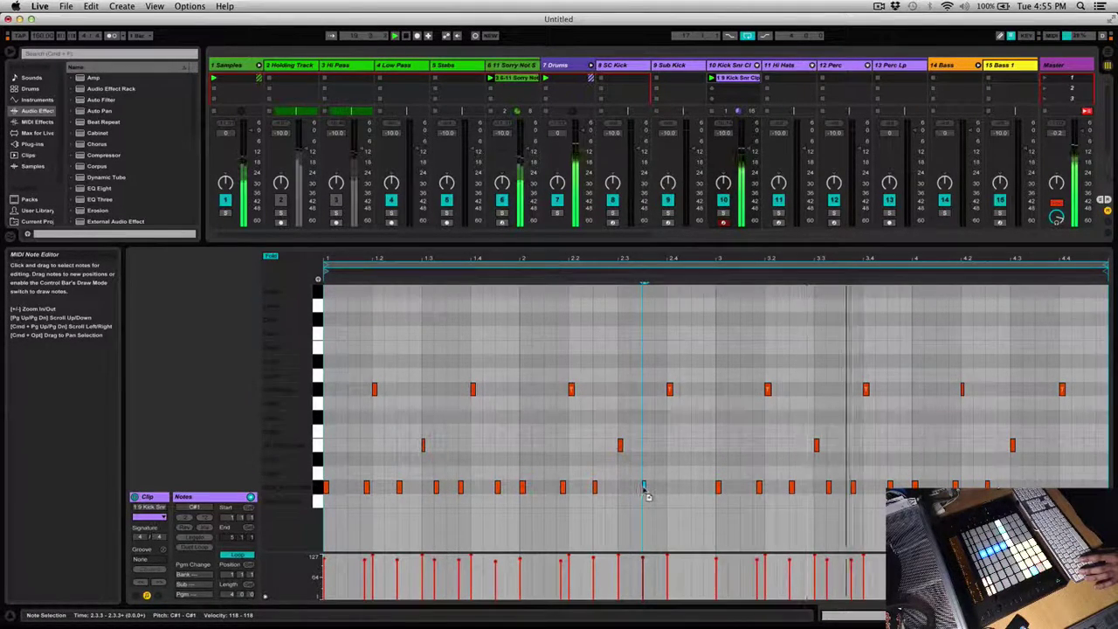
{"action": "left_click_drag", "start_coordinate": [645, 493], "coordinate": [694, 491]}
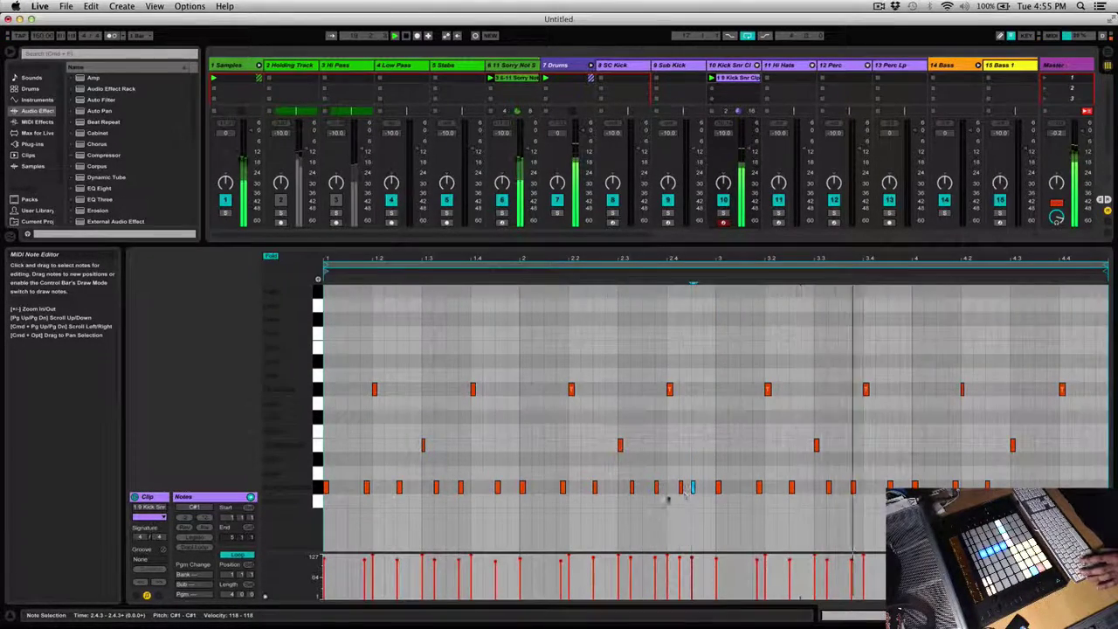
{"action": "left_click", "coordinate": [642, 496]}
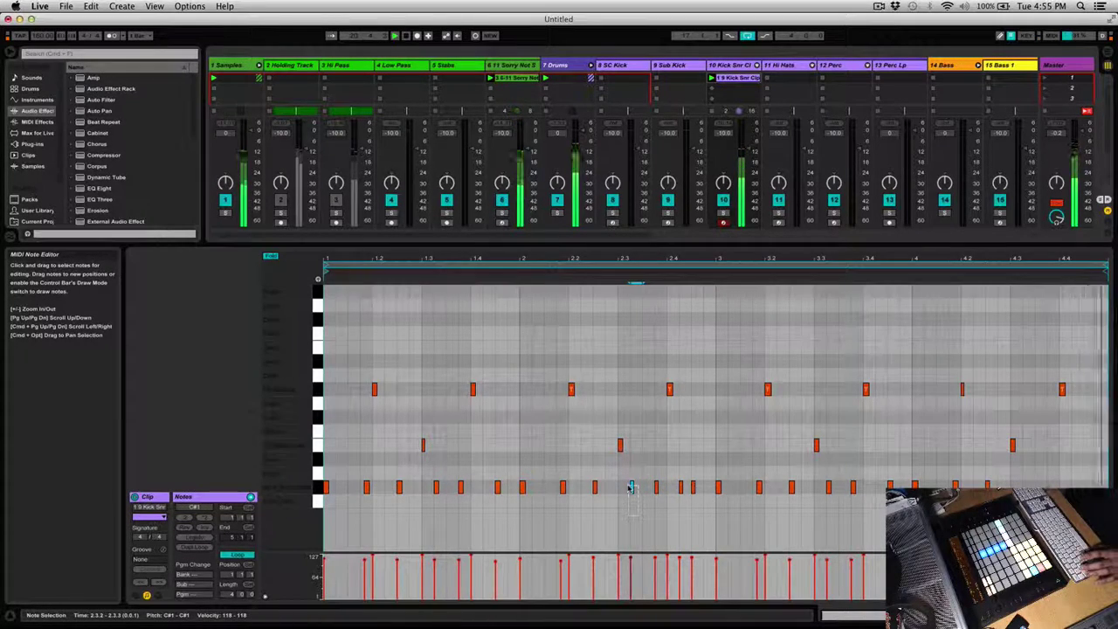
{"action": "left_click_drag", "start_coordinate": [629, 489], "coordinate": [629, 488]}
{"action": "key", "text": "Right"}
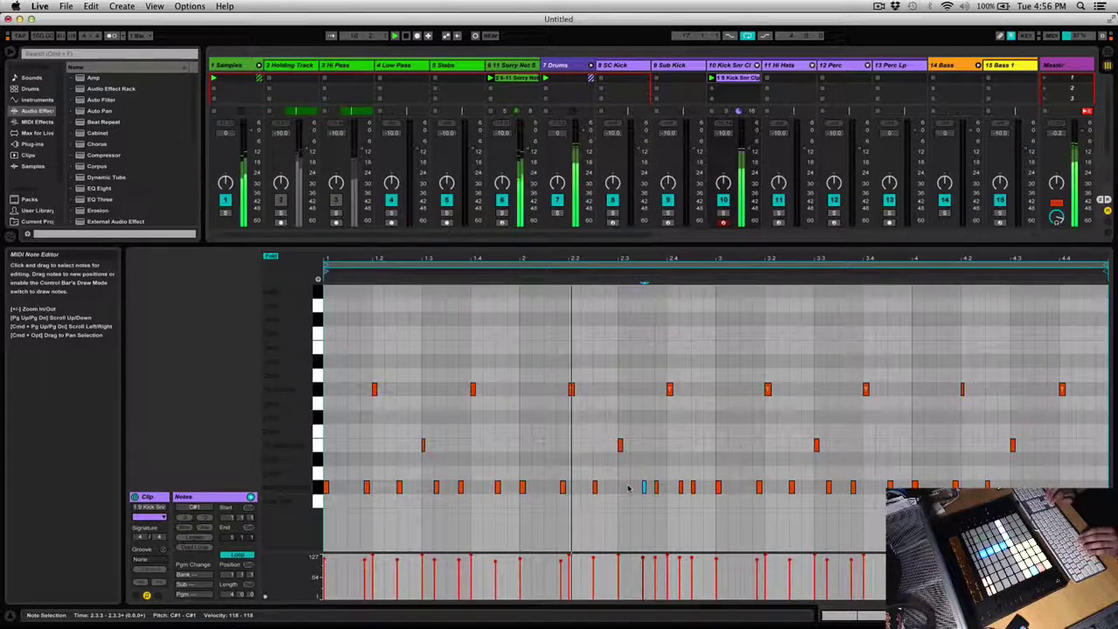
{"action": "key", "text": "Left"}
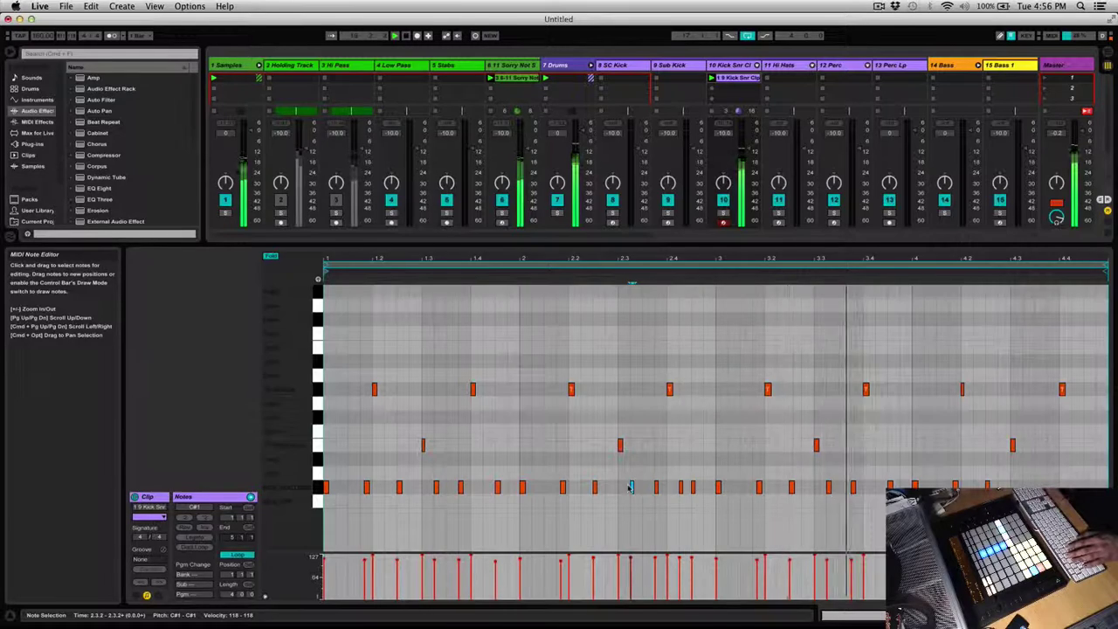
- Replace the kicks in bars 3 and 4 with a duplicate of the extended two-bar kick pattern
{"action": "left_click_drag", "start_coordinate": [1018, 510], "coordinate": [332, 478]}
{"action": "key", "text": "Delete"}
{"action": "key", "text": "super+d"}
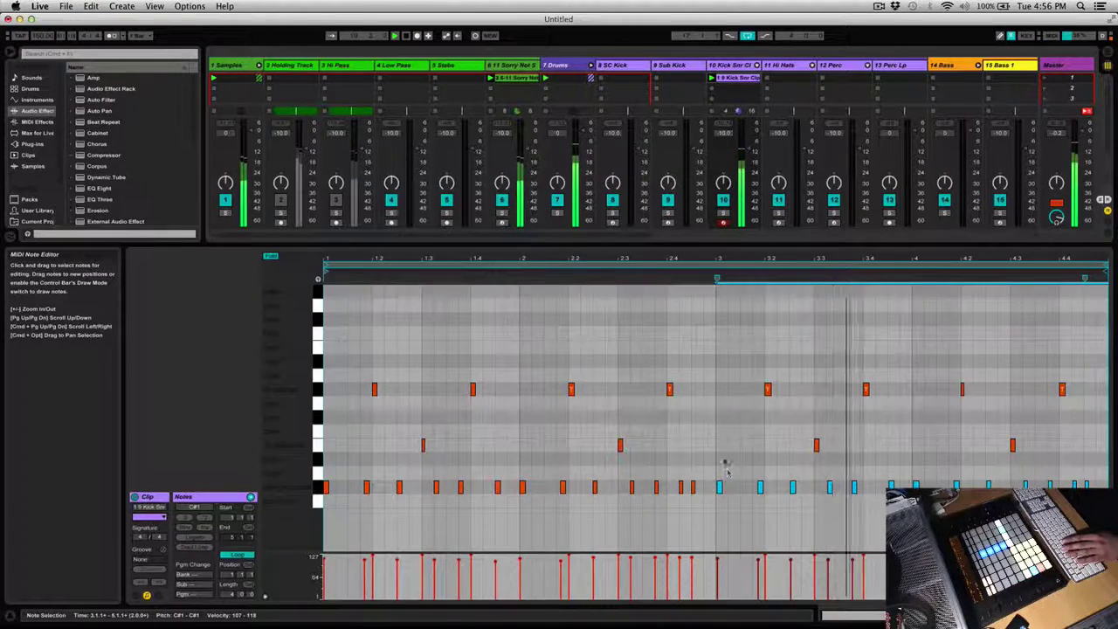
- Check the Kick Snr track's Drum Rack, return to the clip's notes and clear the note selection
{"action": "key", "text": "shift+Tab"}
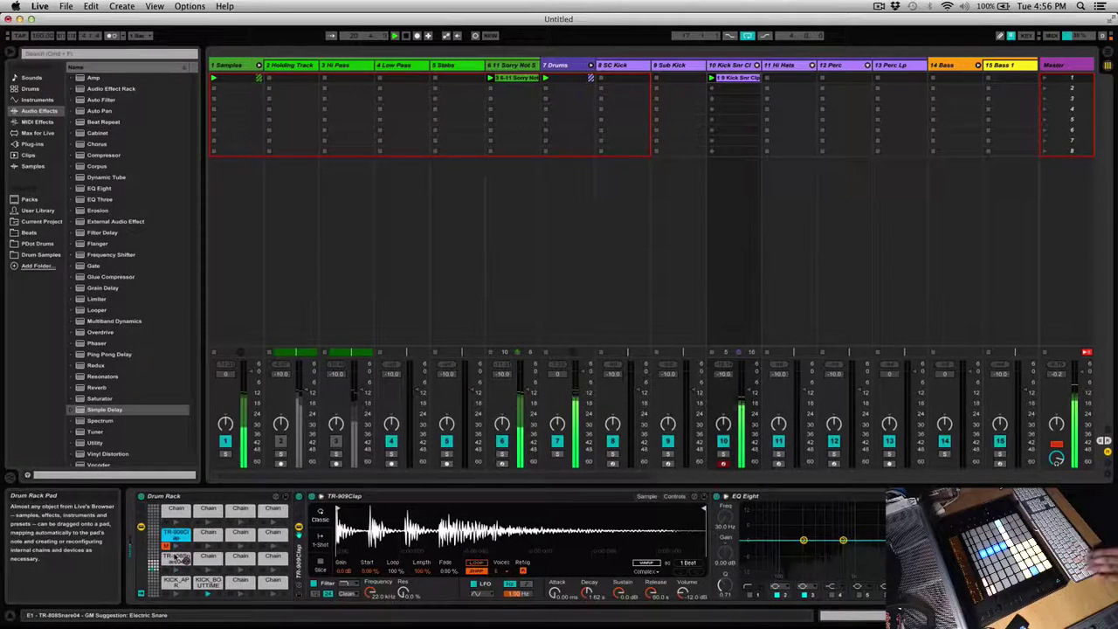
{"action": "key", "text": "shift+Tab"}
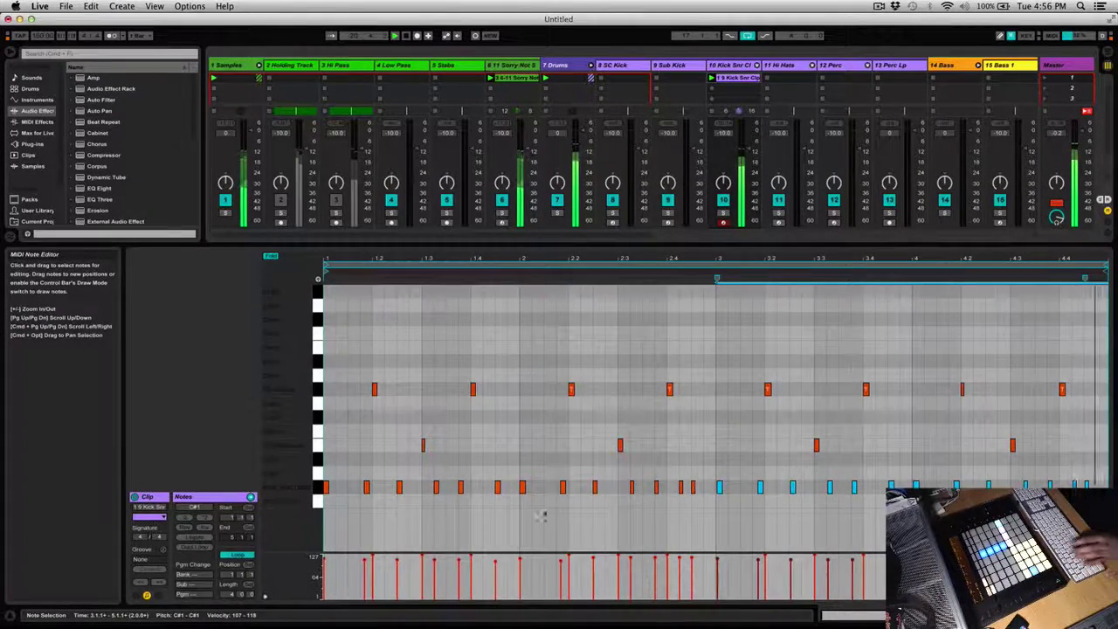
{"action": "left_click", "coordinate": [541, 515]}
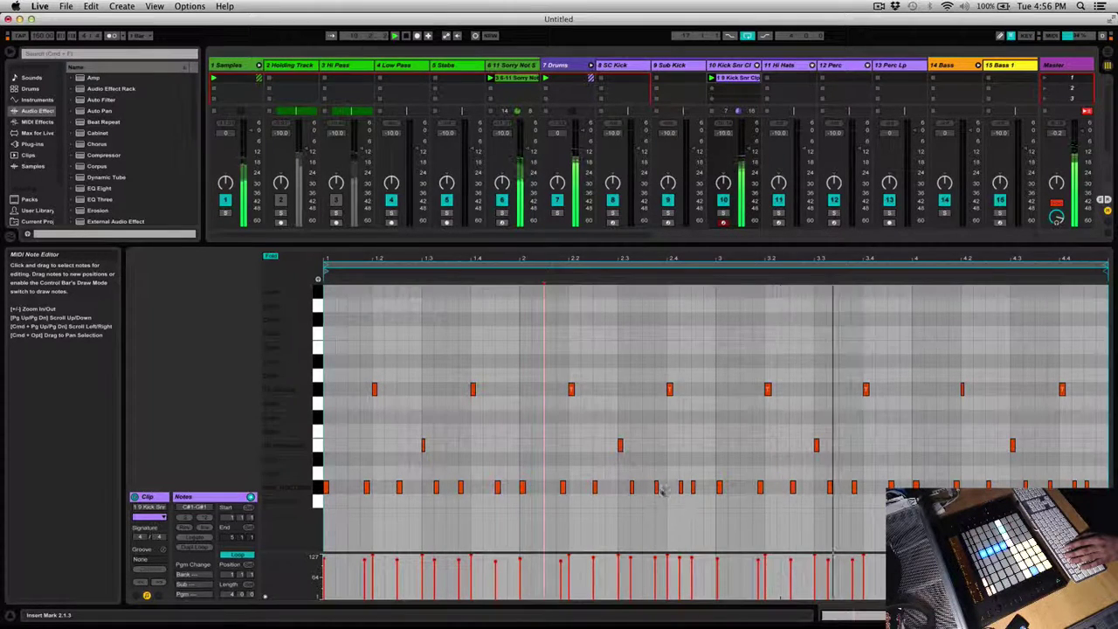
- Delete all kick notes from 2.3.2 through the end of bar 4
{"action": "left_click_drag", "start_coordinate": [632, 470], "coordinate": [664, 489]}
{"action": "key", "text": "Delete"}
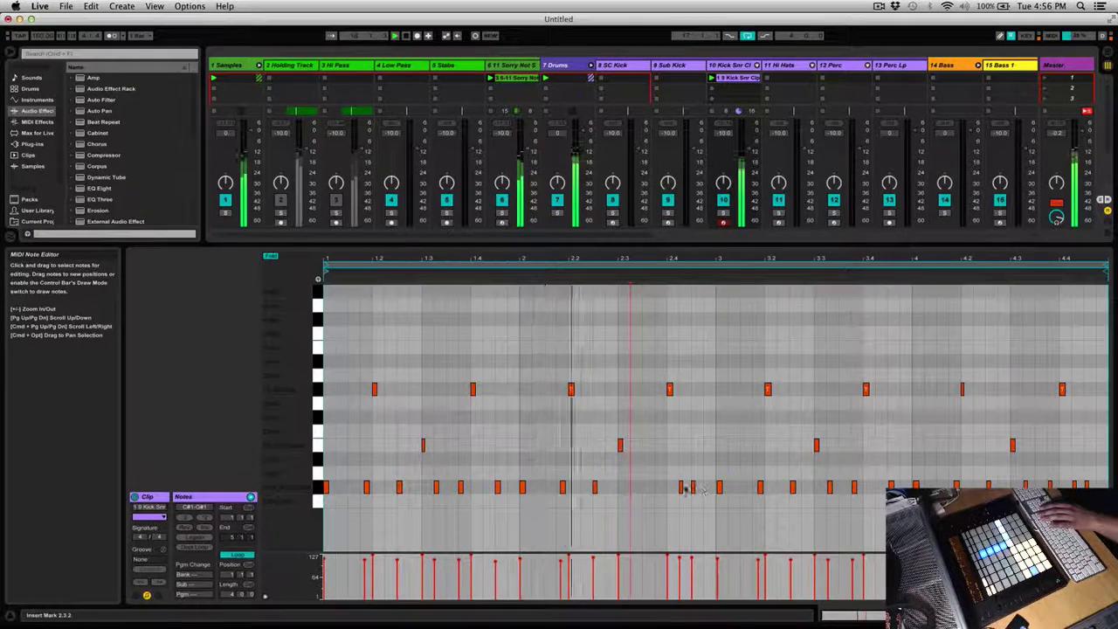
{"action": "left_click", "coordinate": [683, 489]}
{"action": "key", "text": "super+z"}
{"action": "left_click", "coordinate": [673, 480]}
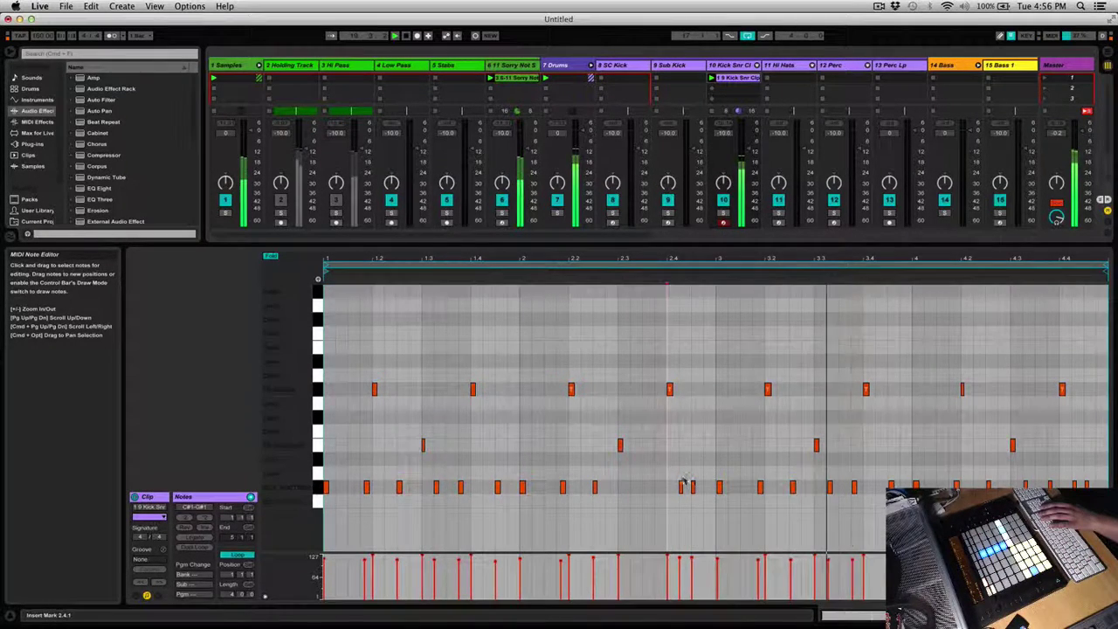
{"action": "left_click_drag", "start_coordinate": [678, 478], "coordinate": [1092, 505]}
{"action": "key", "text": "Delete"}
{"action": "key", "text": "Delete"}
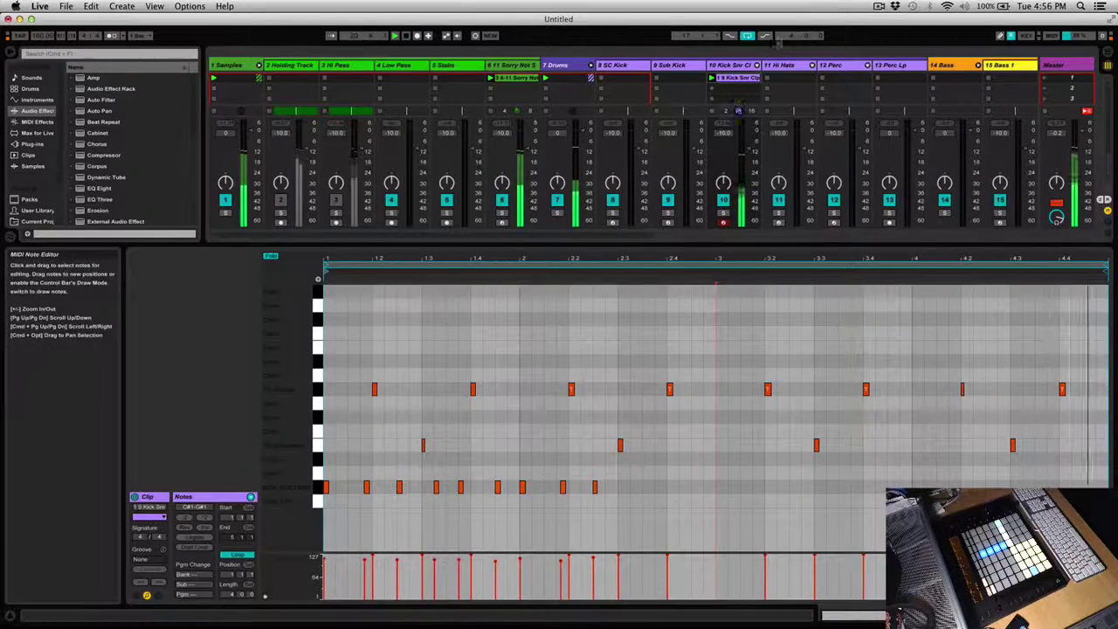
{"action": "left_click", "coordinate": [880, 6]}
{"action": "left_click", "coordinate": [880, 6]}
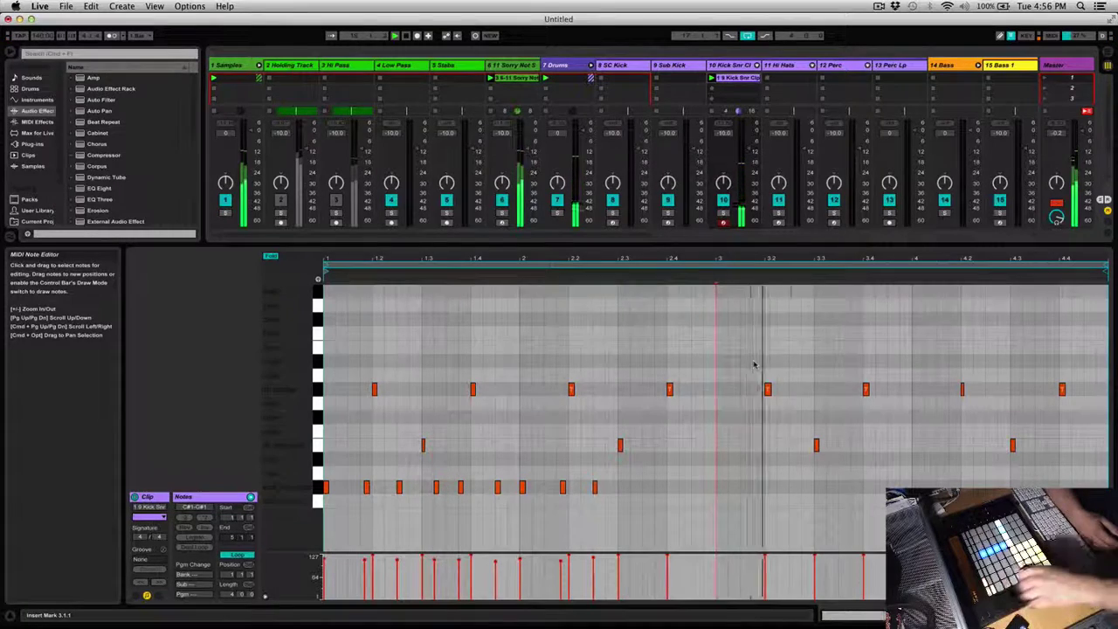
- Show the 11 Sorry Not Sorry track's Simpler and open its sliced waveform in the enlarged sample display
{"action": "key", "text": "shift+Tab"}
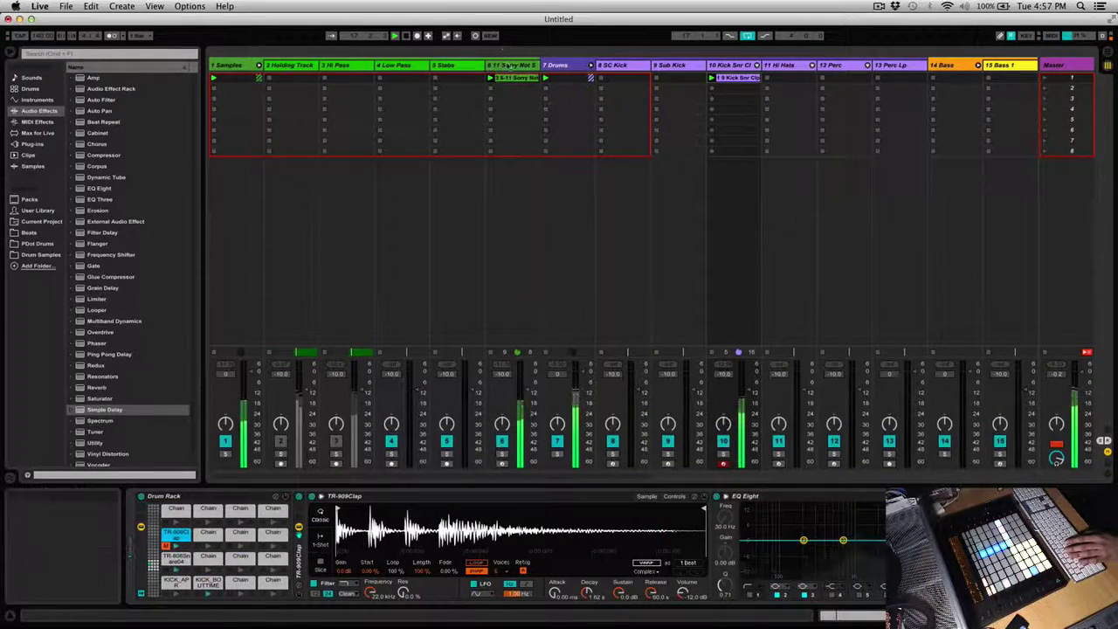
{"action": "left_click", "coordinate": [537, 142]}
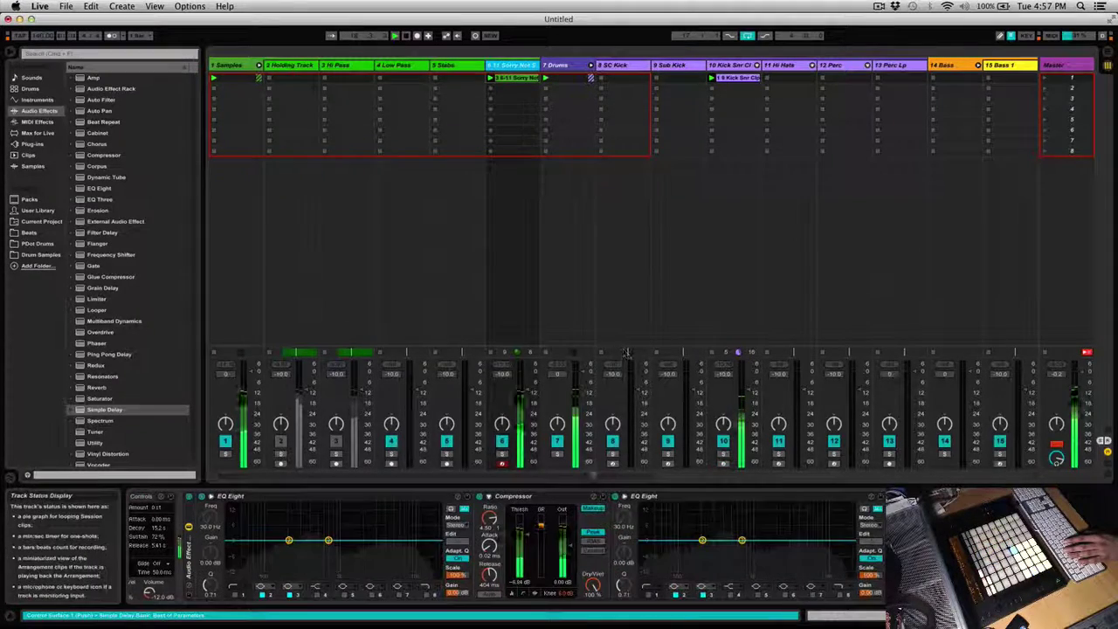
{"action": "scroll", "coordinate": [284, 531], "scroll_direction": "left", "scroll_amount": 5}
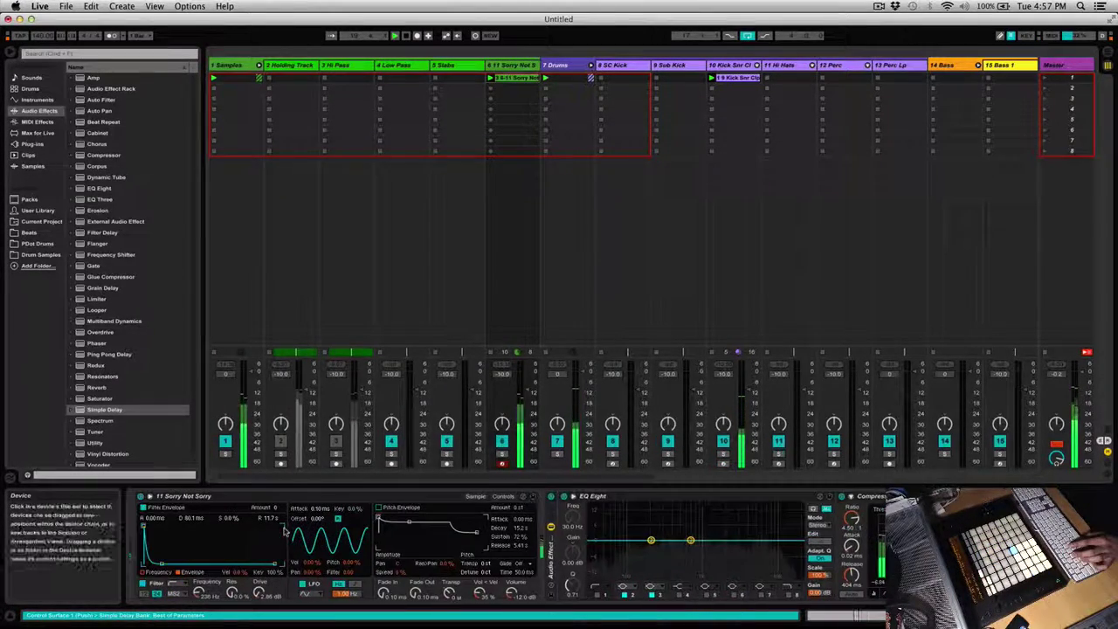
{"action": "left_click", "coordinate": [477, 496]}
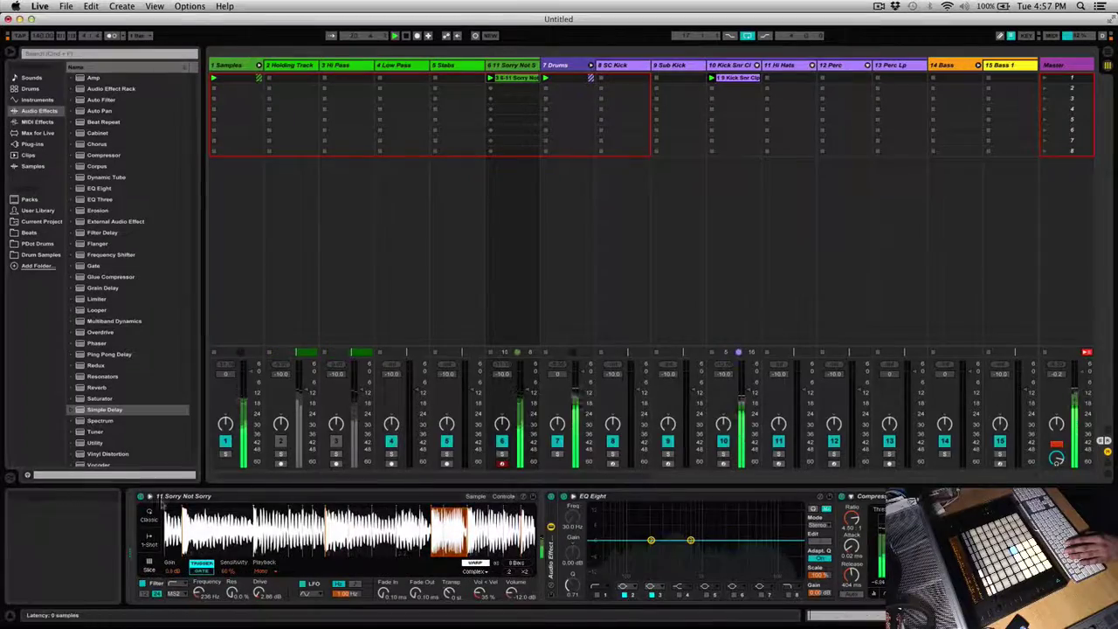
{"action": "left_click", "coordinate": [150, 497]}
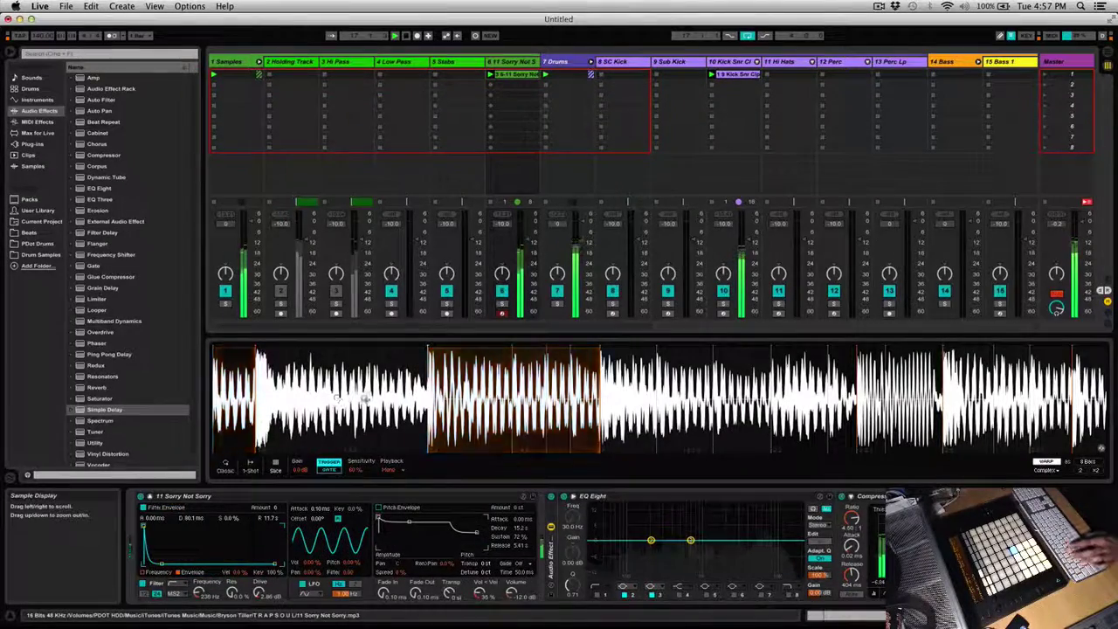
- Inspect the slices in the sample display, set Simpler's slice playback to Poly and toggle Retrig
{"action": "mouse_move", "coordinate": [379, 348]}
{"action": "left_mouse_down"}
{"action": "mouse_move", "coordinate": [379, 270]}
{"action": "mouse_move", "coordinate": [380, 325]}
{"action": "left_mouse_up"}
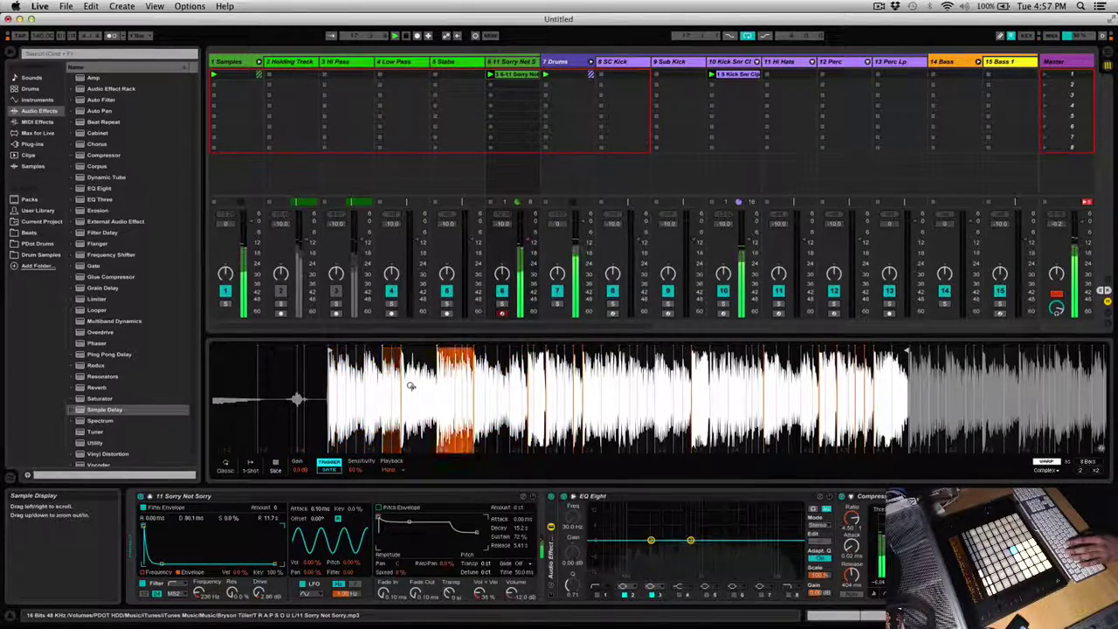
{"action": "left_click_drag", "start_coordinate": [411, 379], "coordinate": [410, 420]}
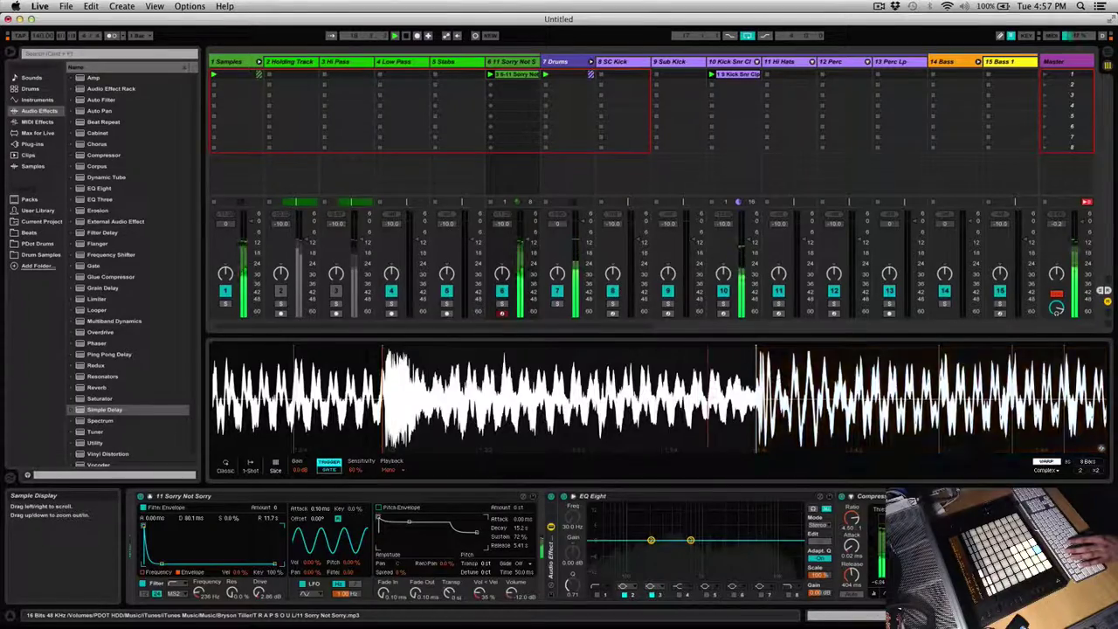
{"action": "left_click_drag", "start_coordinate": [378, 397], "coordinate": [378, 327]}
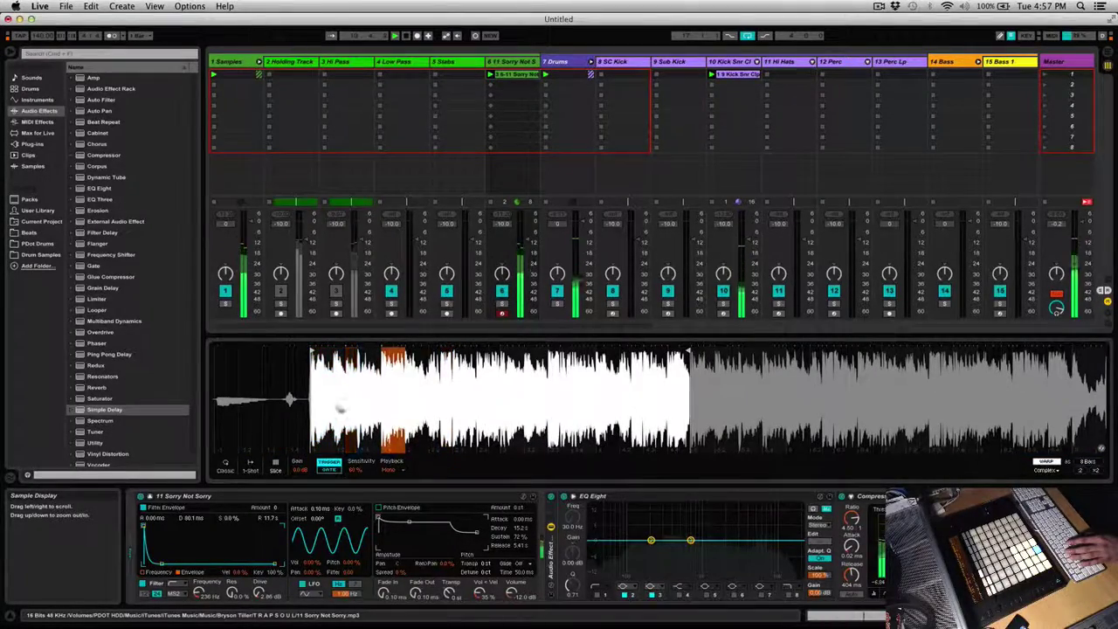
{"action": "left_click_drag", "start_coordinate": [447, 369], "coordinate": [442, 452]}
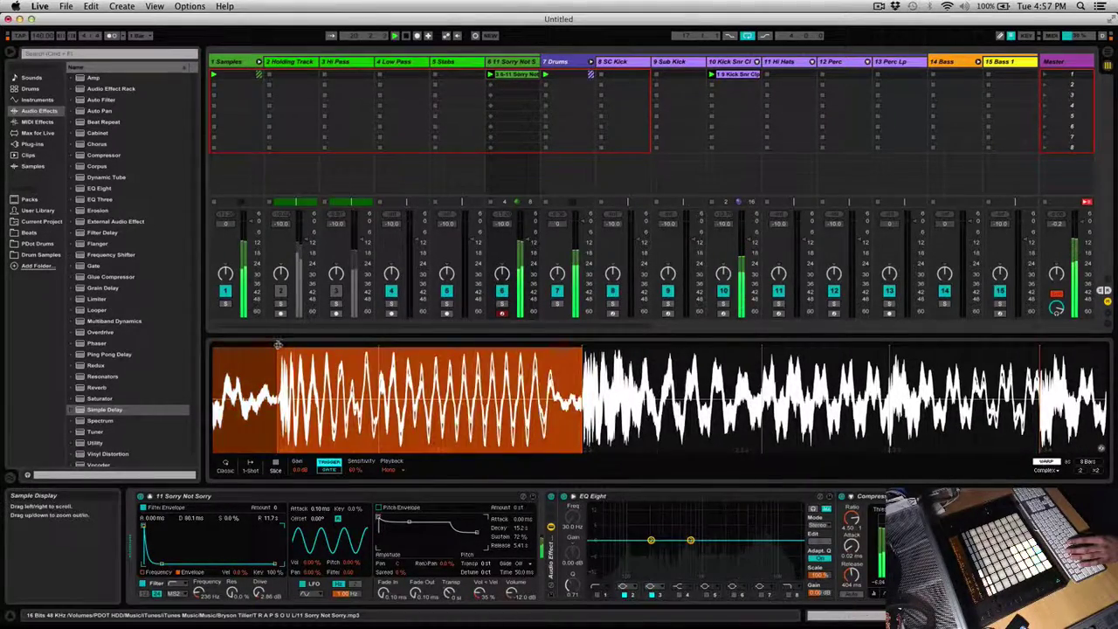
{"action": "left_click_drag", "start_coordinate": [391, 398], "coordinate": [244, 377]}
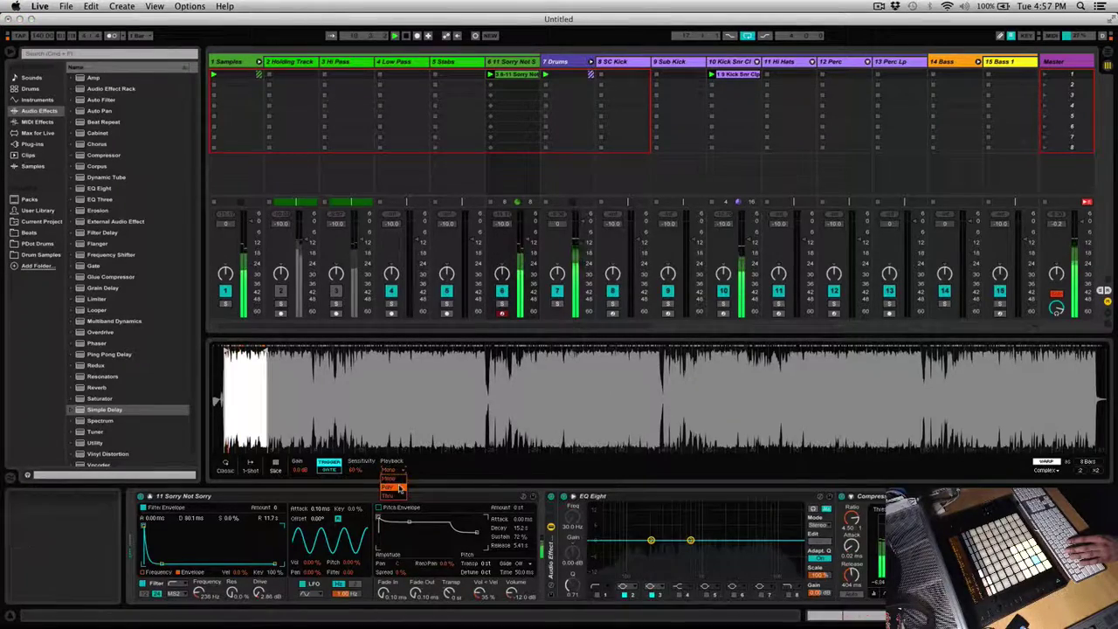
{"action": "left_click", "coordinate": [397, 486]}
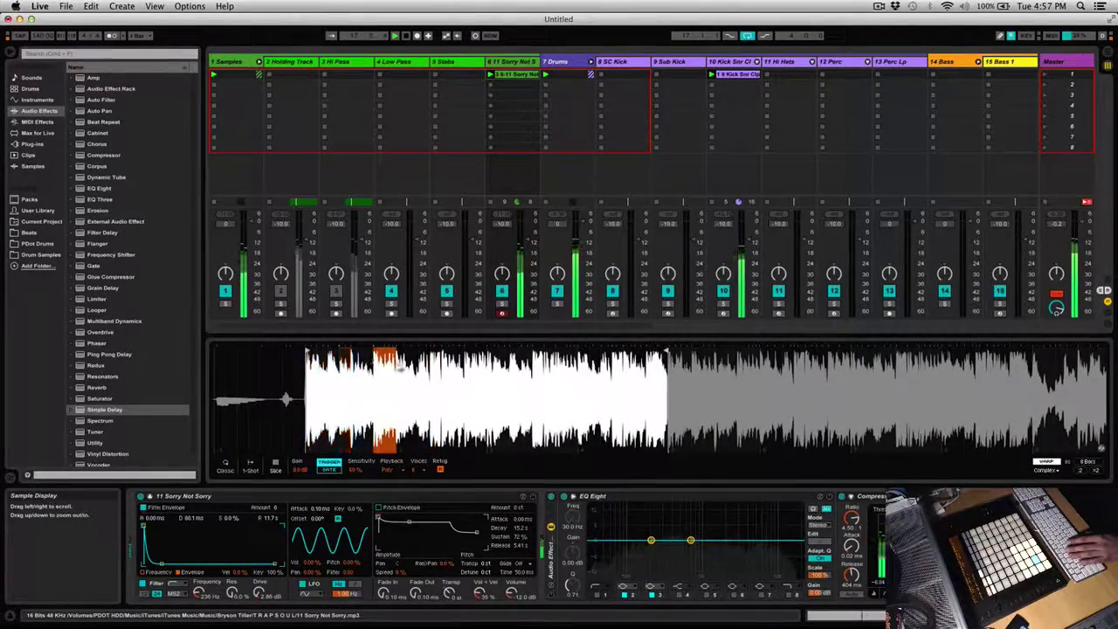
{"action": "left_click", "coordinate": [440, 469]}
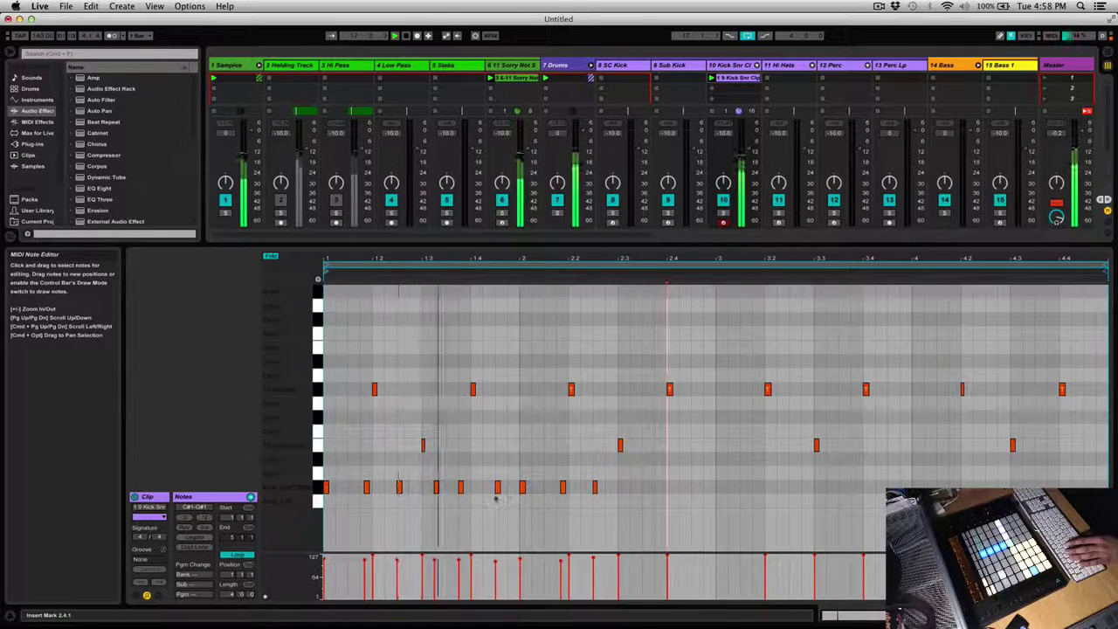
- Stop playback, copy the three Kick Snr kicks at 1.3.2, 1.3.4 and 1.4.3 to start at 2.3.2, and resume playback
{"action": "key", "text": "space"}
{"action": "left_click_drag", "start_coordinate": [509, 495], "coordinate": [642, 500]}
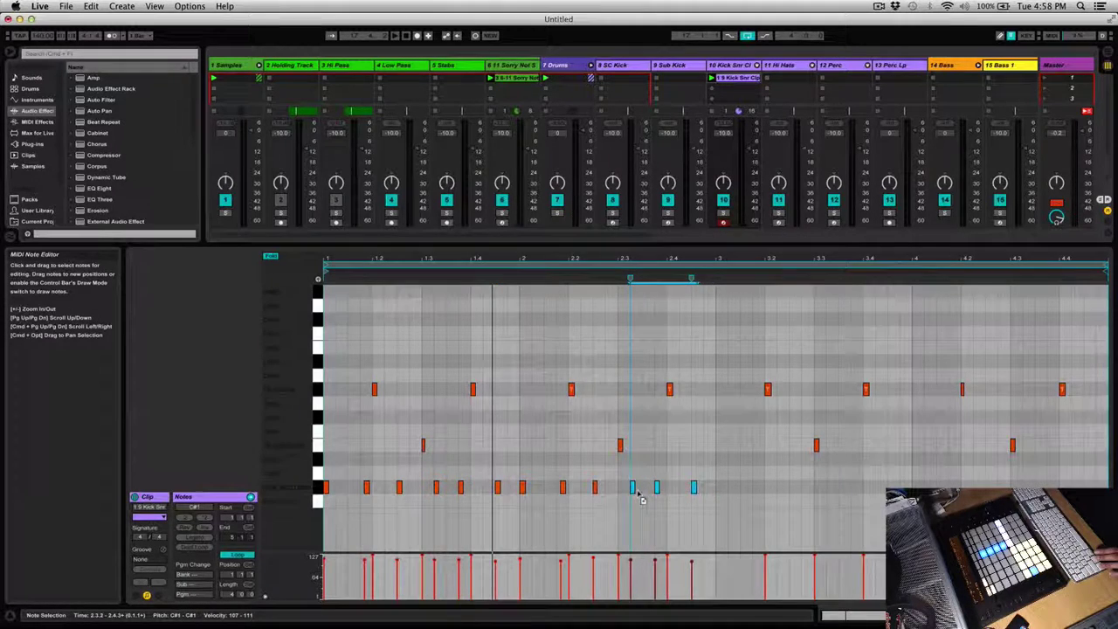
{"action": "key", "text": "space"}
- Duplicate the kicks of bars 1 and 2 into bars 3 and 4, and delete the kick at 2.3.2
{"action": "left_click_drag", "start_coordinate": [717, 497], "coordinate": [331, 483]}
{"action": "key", "text": "super+d"}
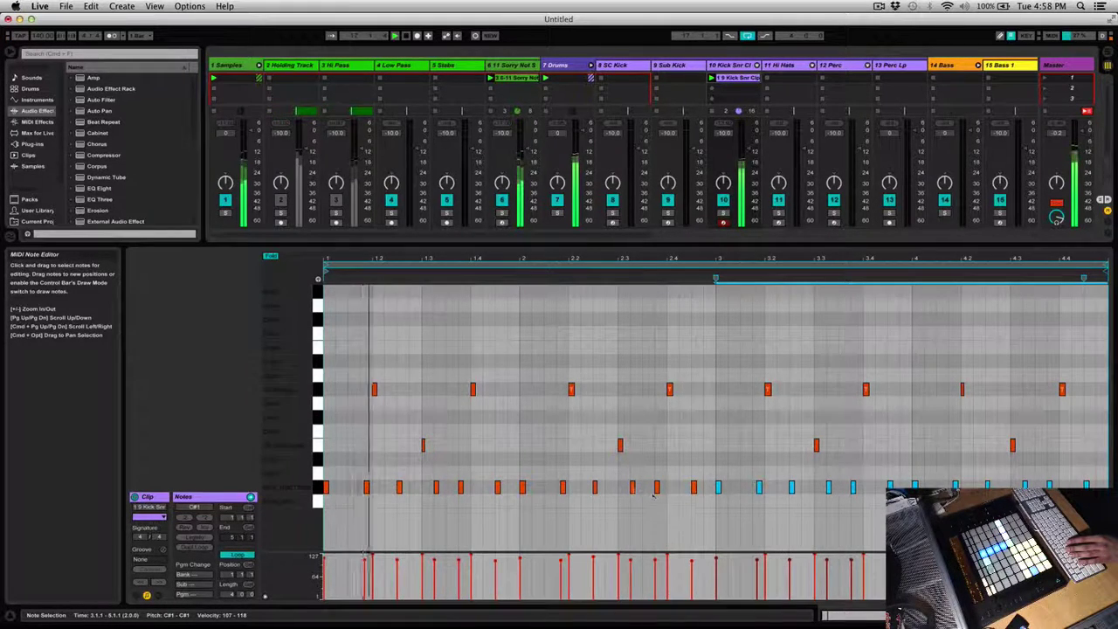
{"action": "left_click", "coordinate": [633, 491]}
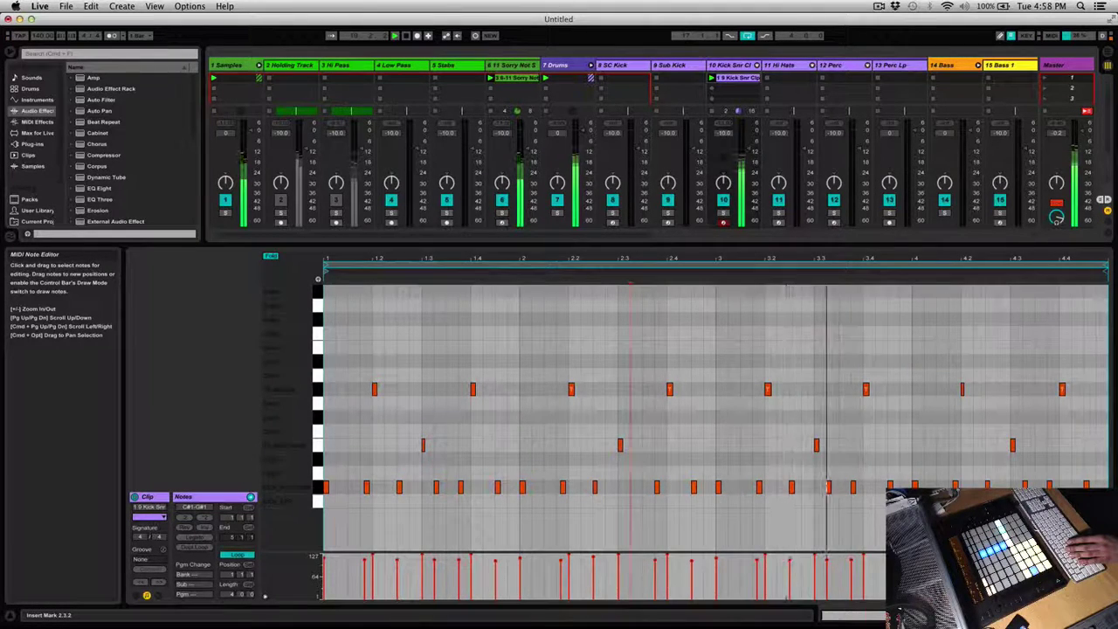
- Delete the kick at 4.3.2, and undo that deletion together with the earlier one at 2.3.2
{"action": "left_click", "coordinate": [1025, 485]}
{"action": "left_click", "coordinate": [1022, 489]}
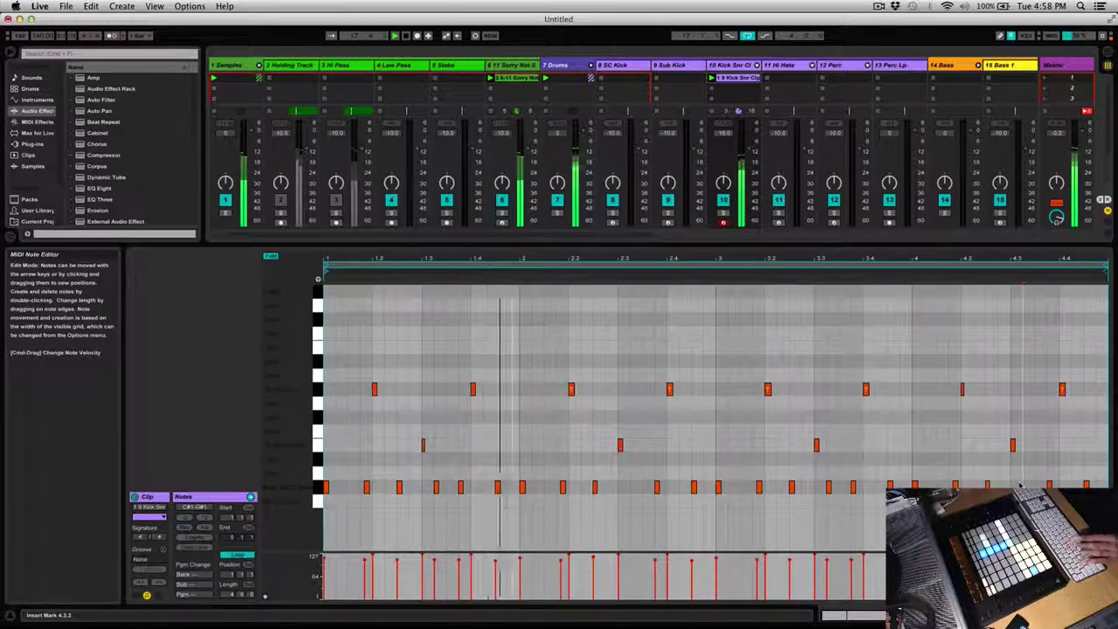
{"action": "key", "text": "super+z"}
{"action": "key", "text": "super+z"}
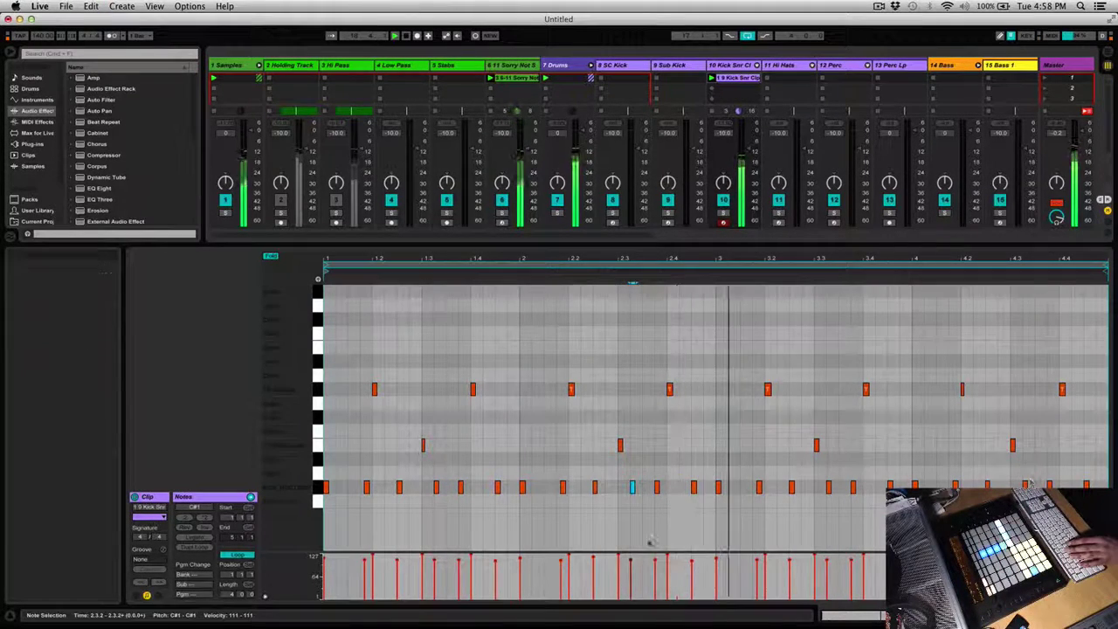
- Try the kicks at 2.3.2 and 4.3.2 one pitch lower on C1, and move both back up to C#1
{"action": "key", "text": "Down"}
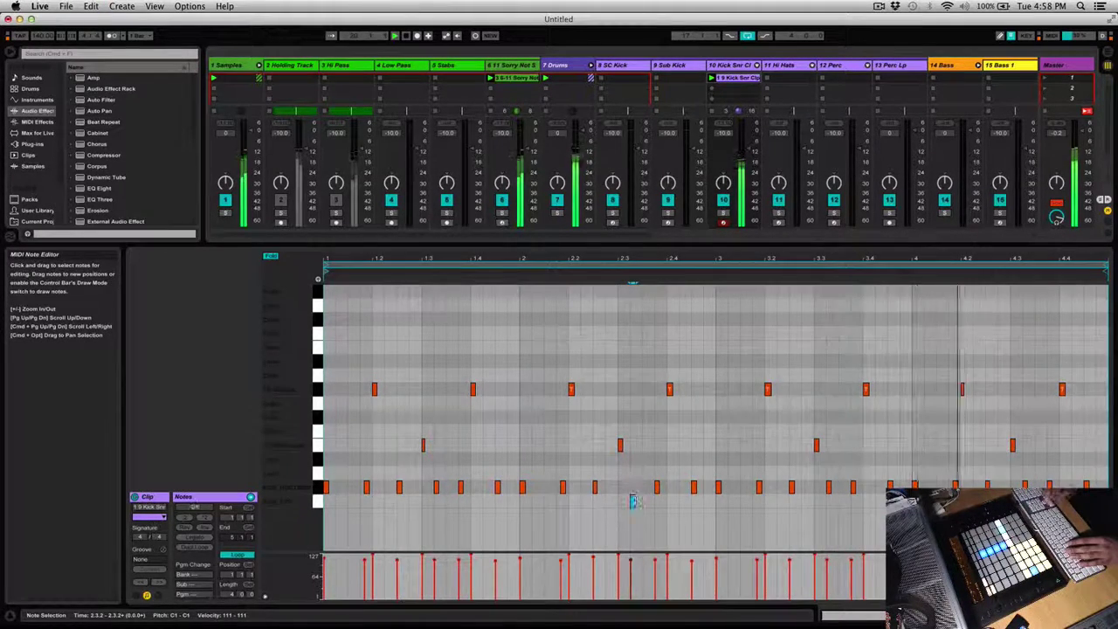
{"action": "left_click", "coordinate": [1025, 489]}
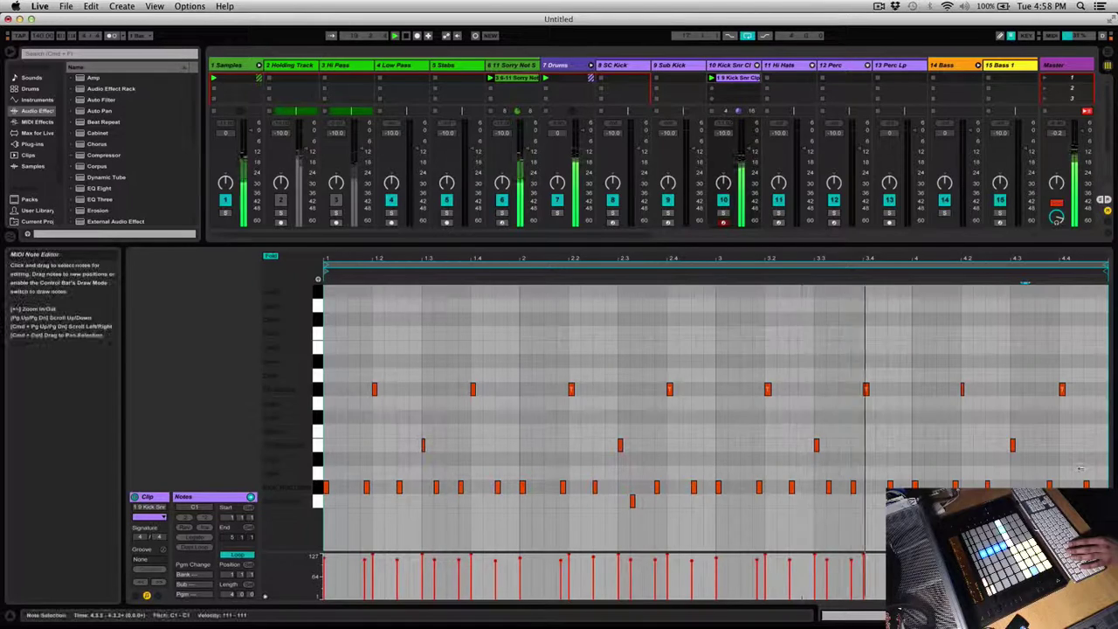
{"action": "left_click", "coordinate": [556, 498], "text": "shift"}
{"action": "left_click_drag", "start_coordinate": [555, 498], "coordinate": [559, 502]}
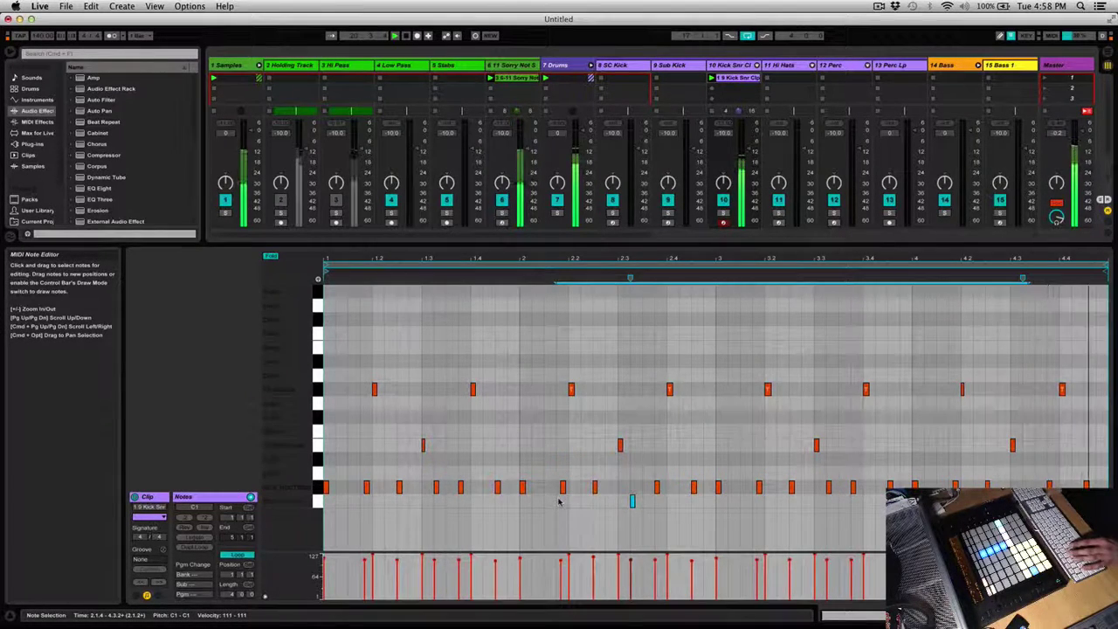
{"action": "key", "text": "Up"}
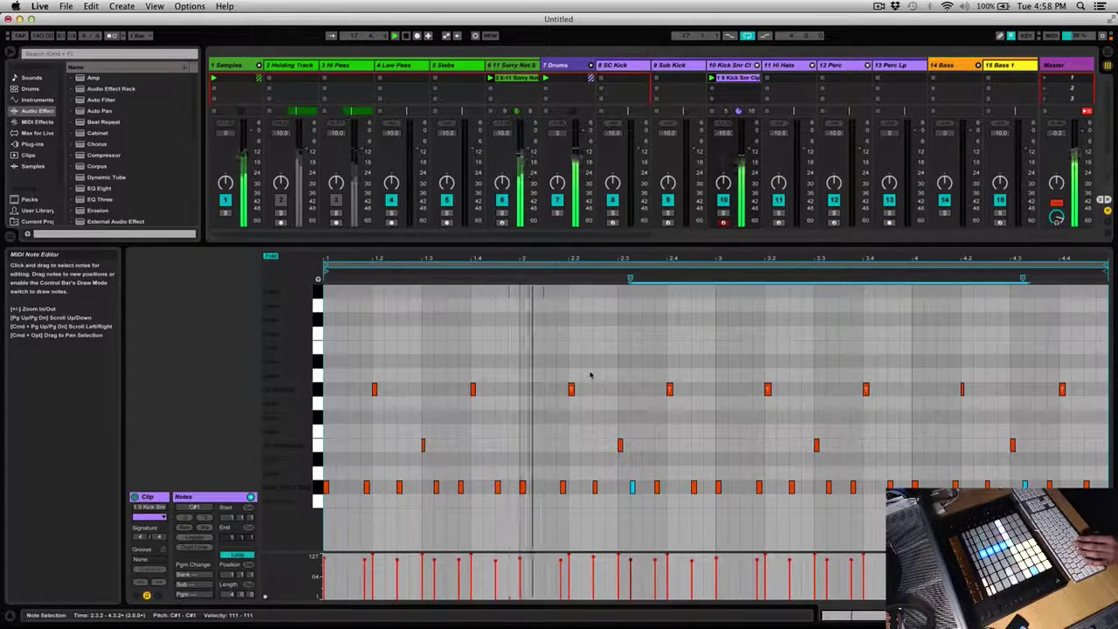
- Inspect the Kick Snr track's Drum Rack and TR-909Clap devices, and return to the clip's notes
{"action": "key", "text": "shift+Tab"}
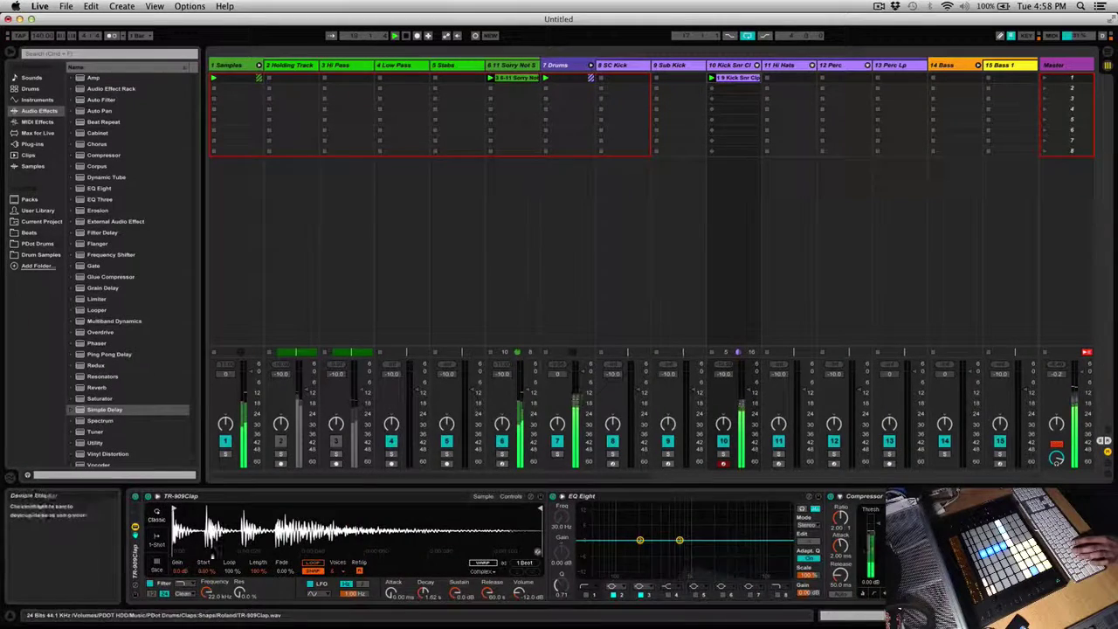
{"action": "scroll", "coordinate": [212, 556], "scroll_direction": "left", "scroll_amount": 5}
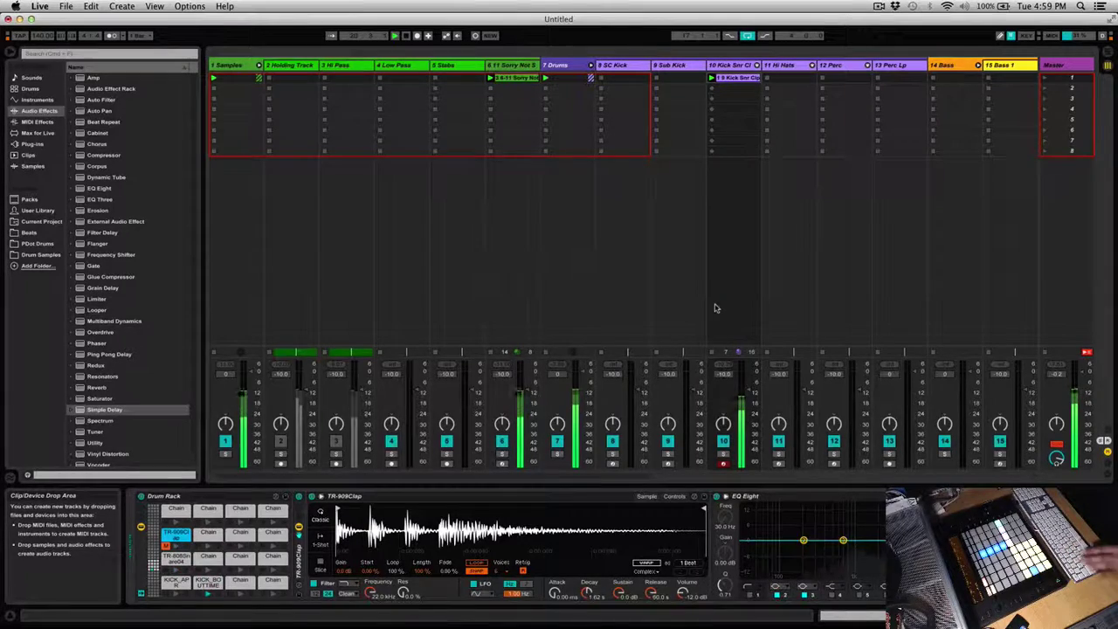
{"action": "key", "text": "shift+Tab"}
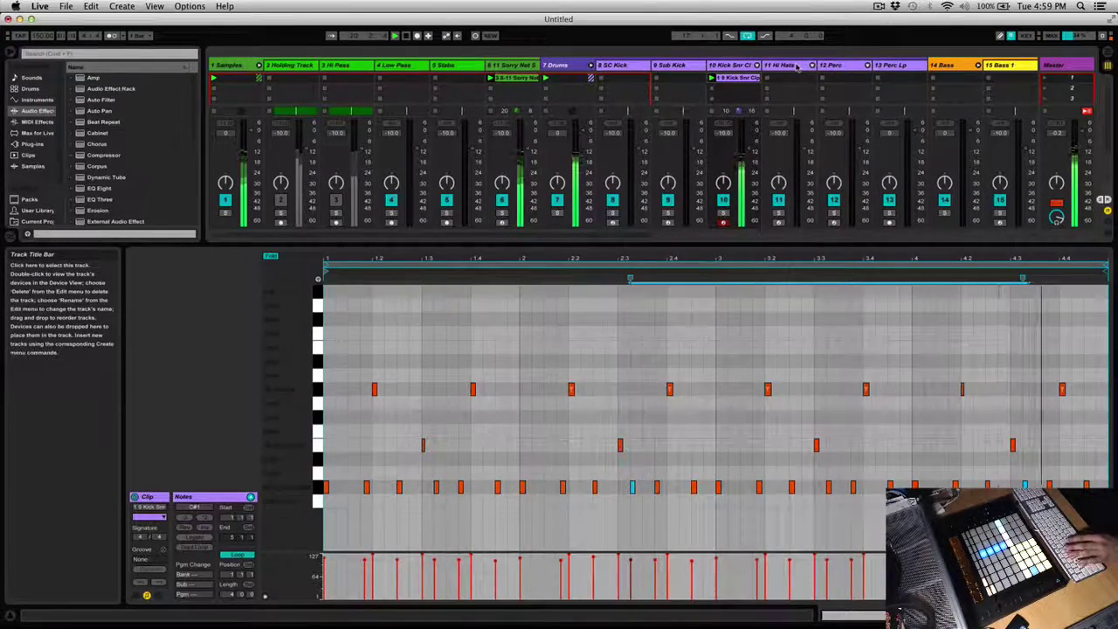
- Select the 11 Hi Hats track, show its clip, quantize all of its notes and start playback
{"action": "left_click", "coordinate": [791, 65]}
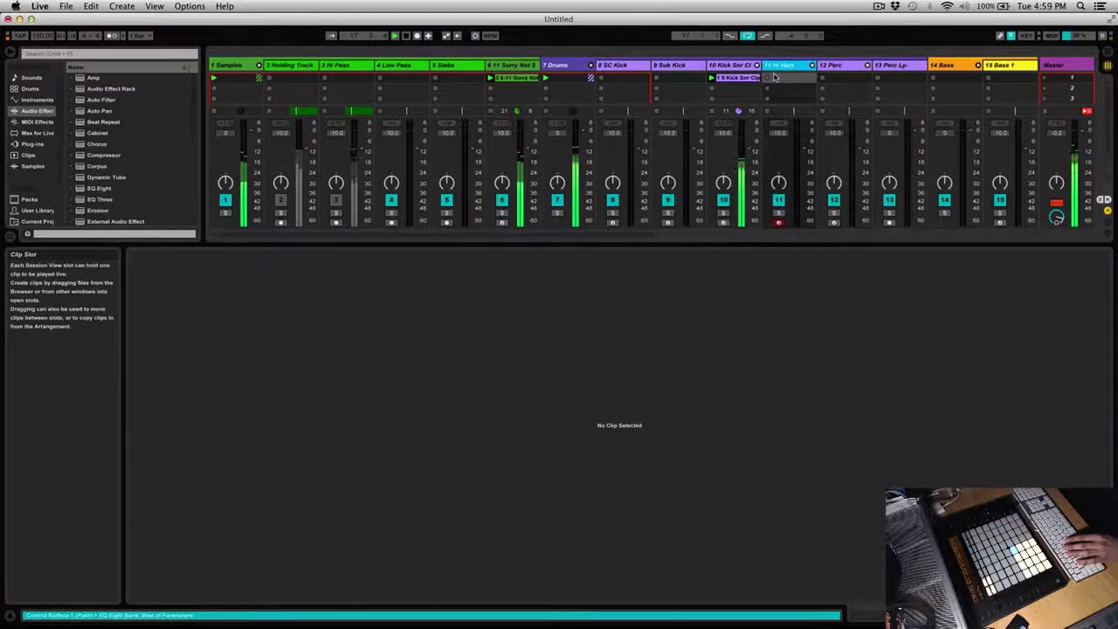
{"action": "key", "text": "shift+Tab"}
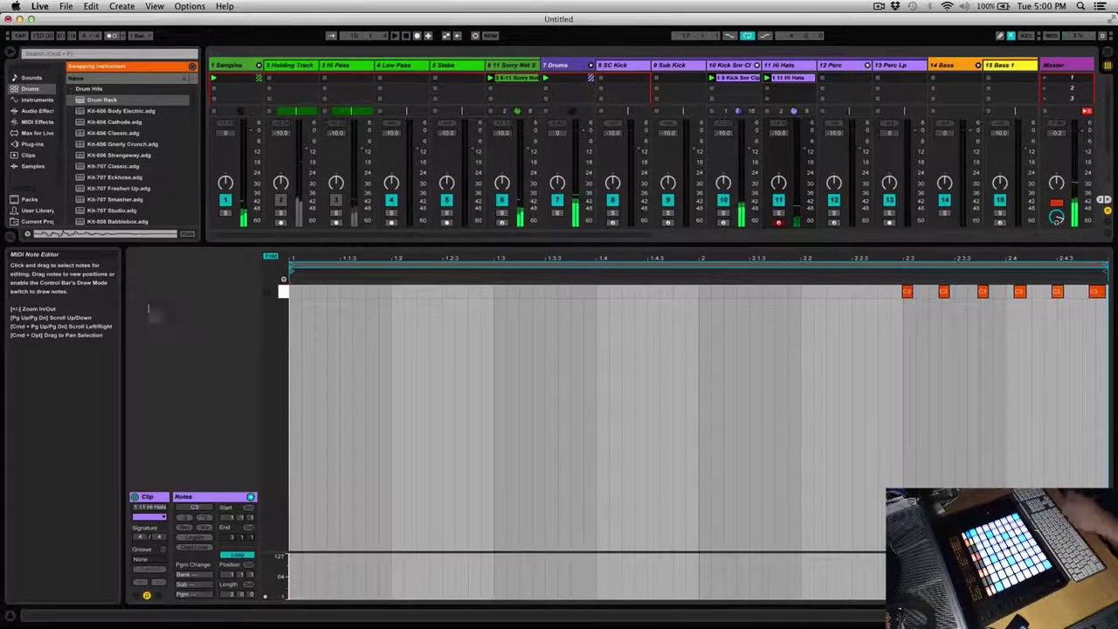
{"action": "left_click", "coordinate": [445, 458]}
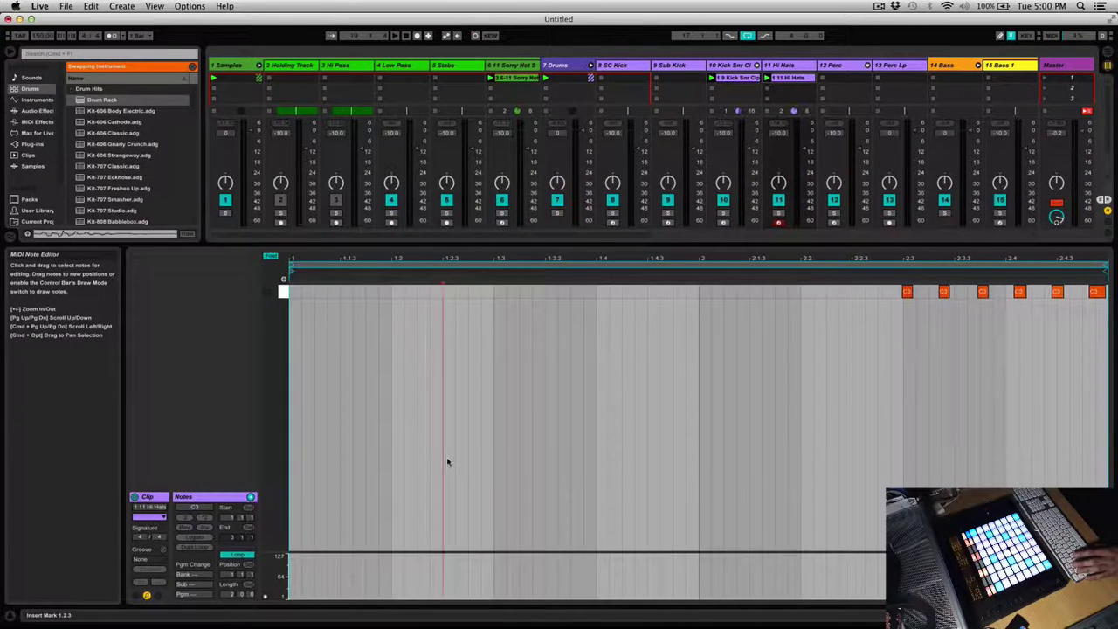
{"action": "key", "text": "super+a"}
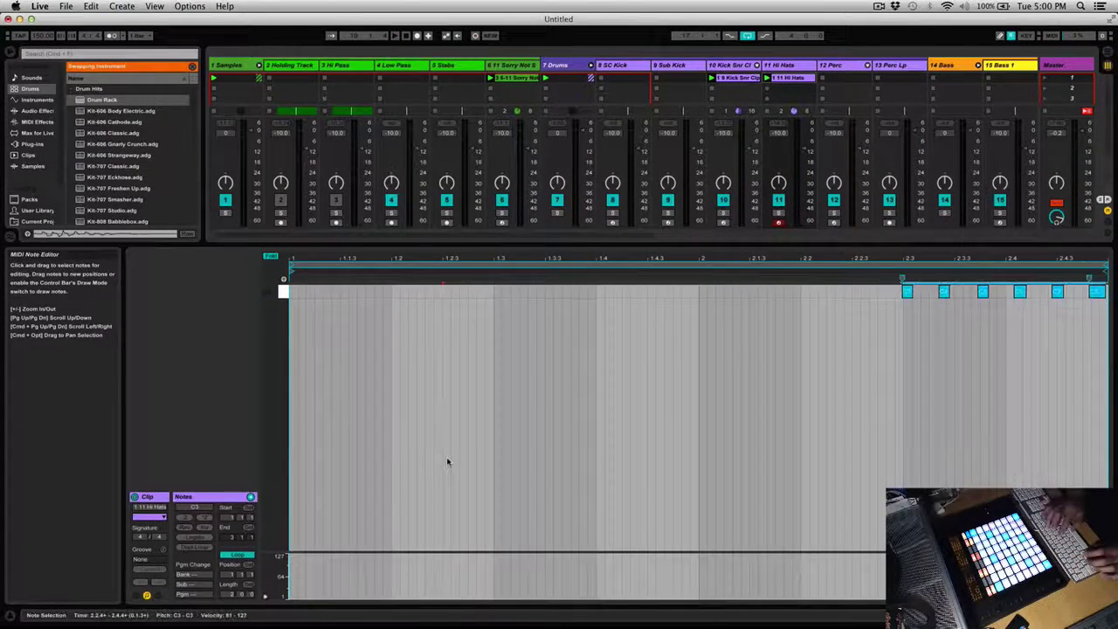
{"action": "key", "text": "super+u"}
{"action": "key", "text": "space"}
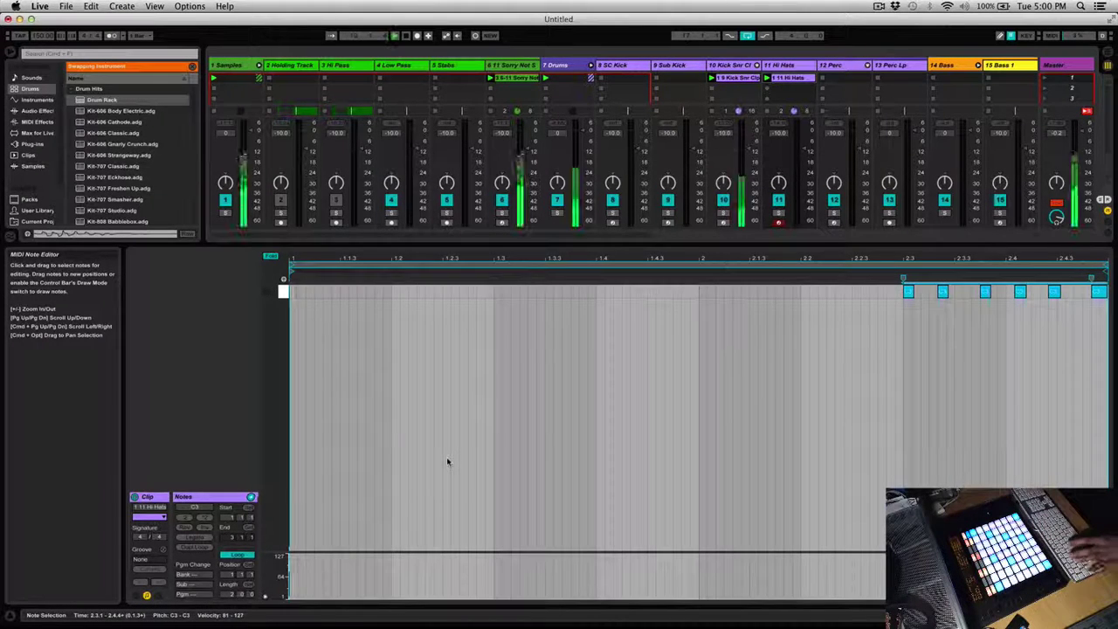
- Stop playback and delete the three hi-hat notes in beat 2.4
{"action": "left_click", "coordinate": [880, 421]}
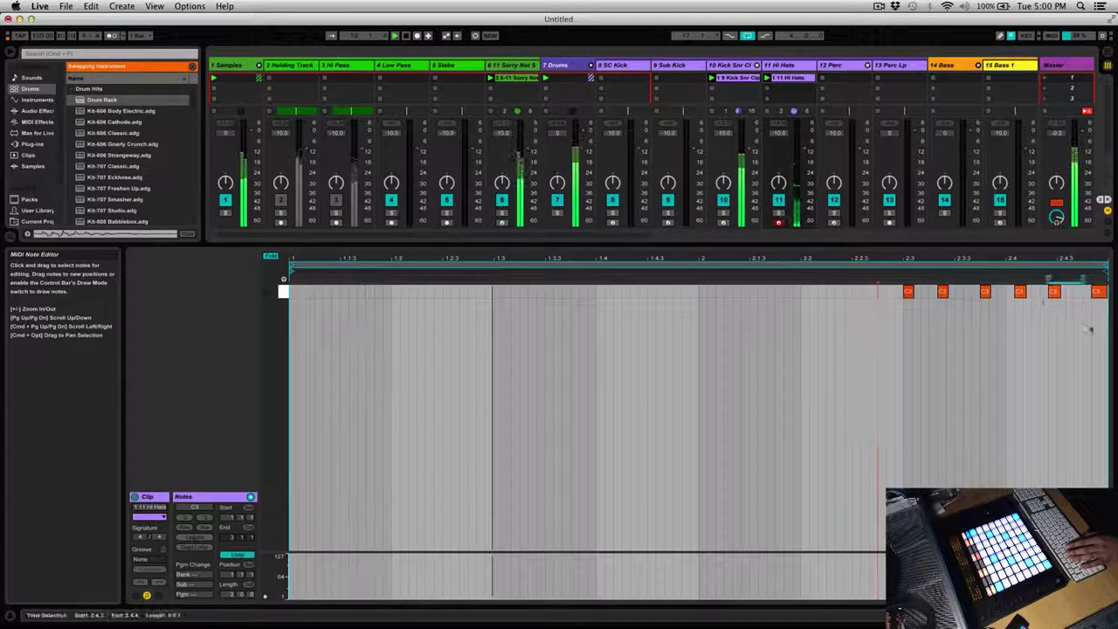
{"action": "left_click_drag", "start_coordinate": [1103, 323], "coordinate": [1024, 287]}
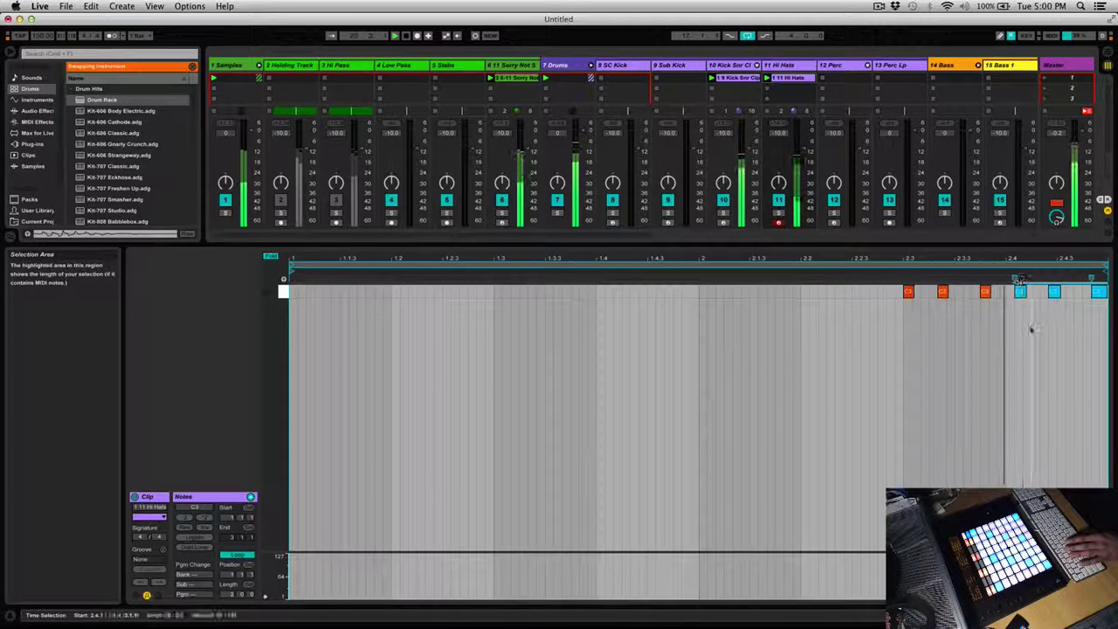
{"action": "left_click", "coordinate": [1032, 367]}
{"action": "key", "text": "space"}
{"action": "left_click_drag", "start_coordinate": [1105, 325], "coordinate": [1013, 283]}
{"action": "key", "text": "Delete"}
- Try duplicating the three hi-hat notes of beat 2.3 into beat 2.4, and undo the duplication
{"action": "left_click", "coordinate": [1010, 293]}
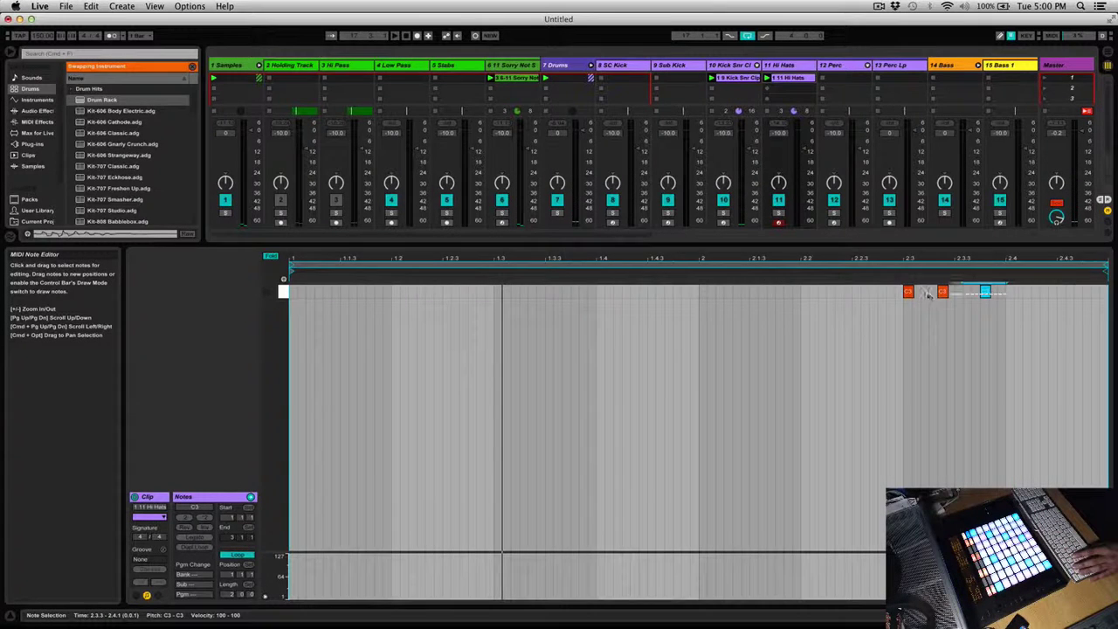
{"action": "key", "text": "super+d"}
{"action": "key", "text": "space"}
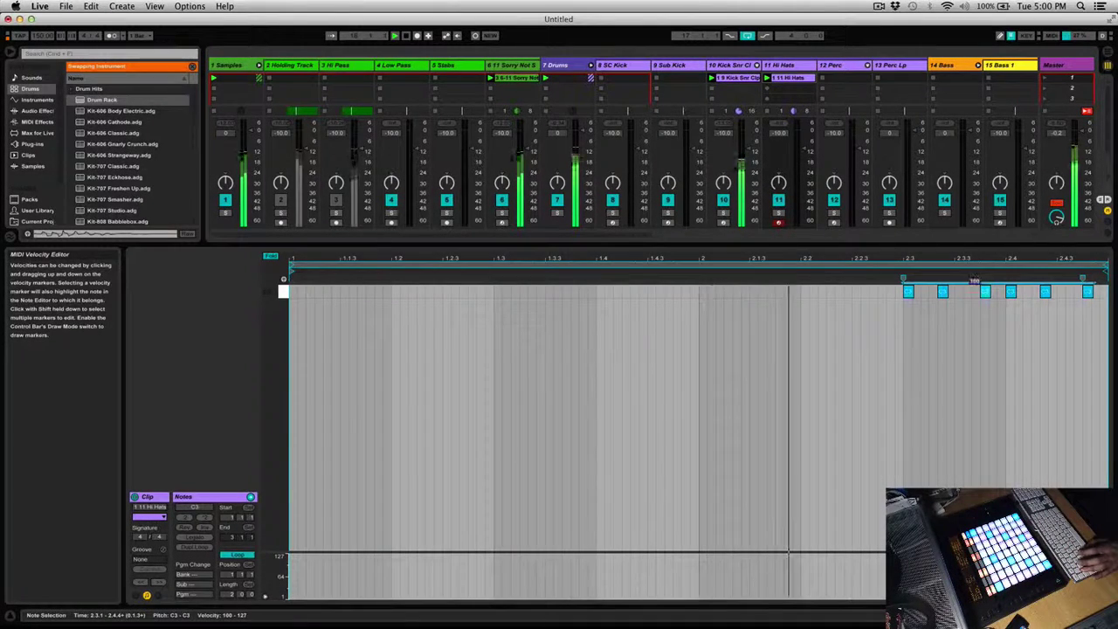
{"action": "left_click", "coordinate": [1006, 402]}
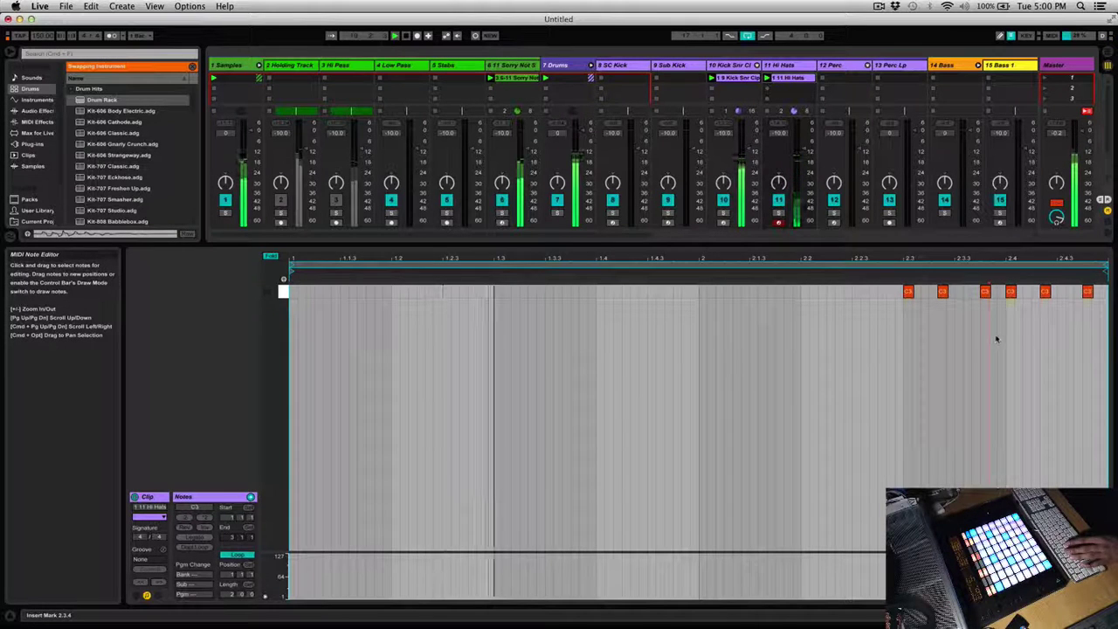
{"action": "key", "text": "super+z"}
{"action": "key", "text": "super+z"}
- Move the third hi-hat note of beat 2.3 slightly earlier, and duplicate the three notes into beat 2.4
{"action": "left_click", "coordinate": [1040, 332]}
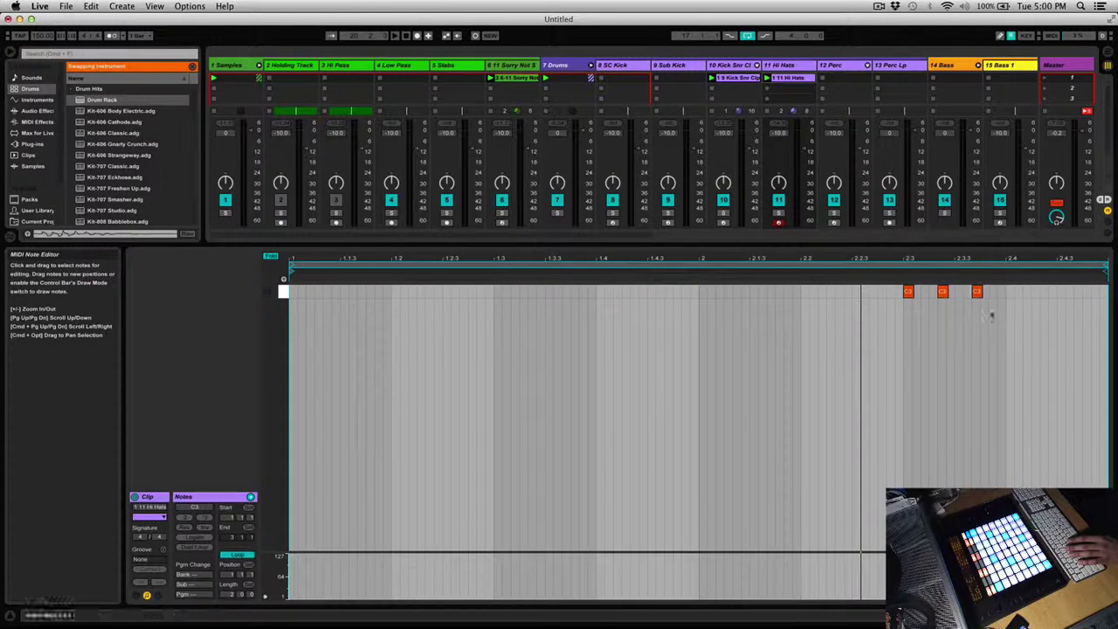
{"action": "left_click_drag", "start_coordinate": [1001, 280], "coordinate": [902, 288]}
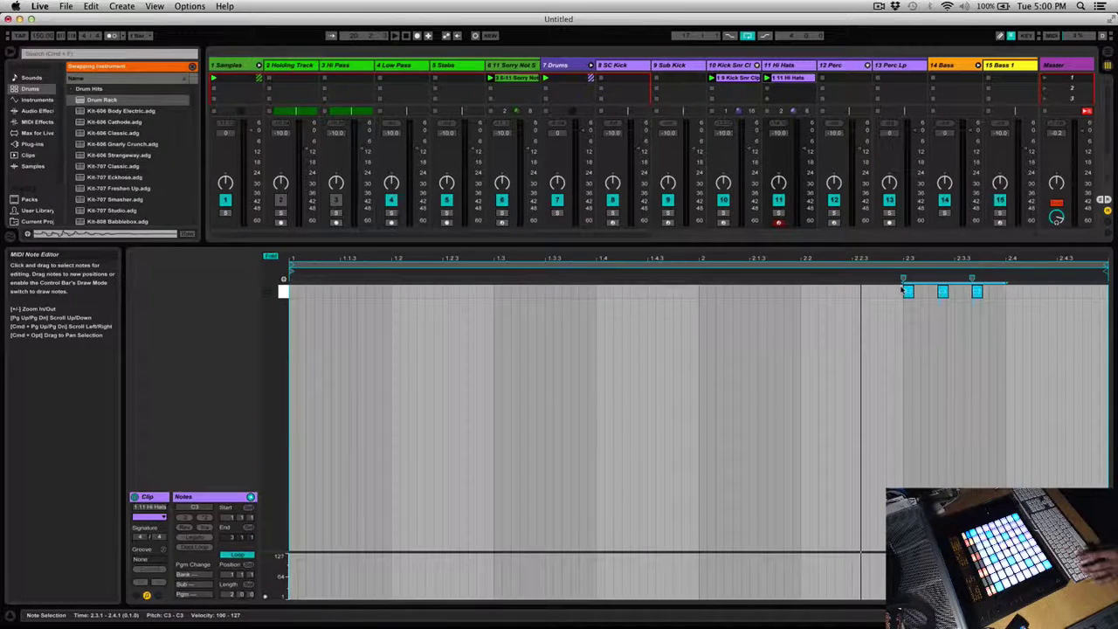
{"action": "key", "text": "space"}
{"action": "left_click", "coordinate": [1087, 353]}
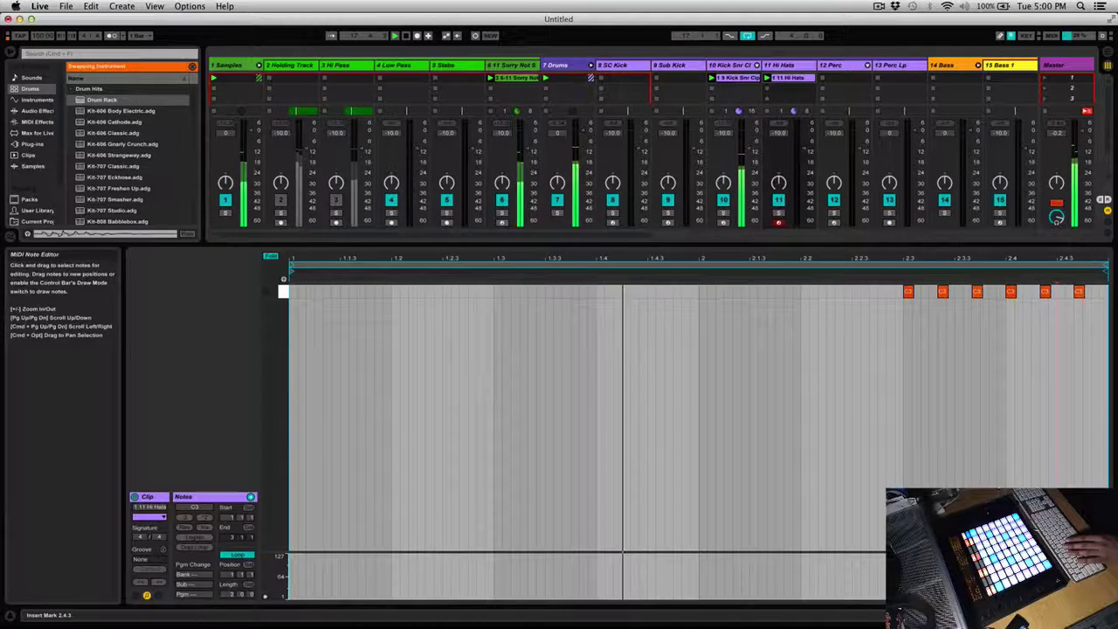
- Raise the velocity of all six hi-hat notes to 127
{"action": "key", "text": "super+a"}
{"action": "left_click", "coordinate": [970, 568]}
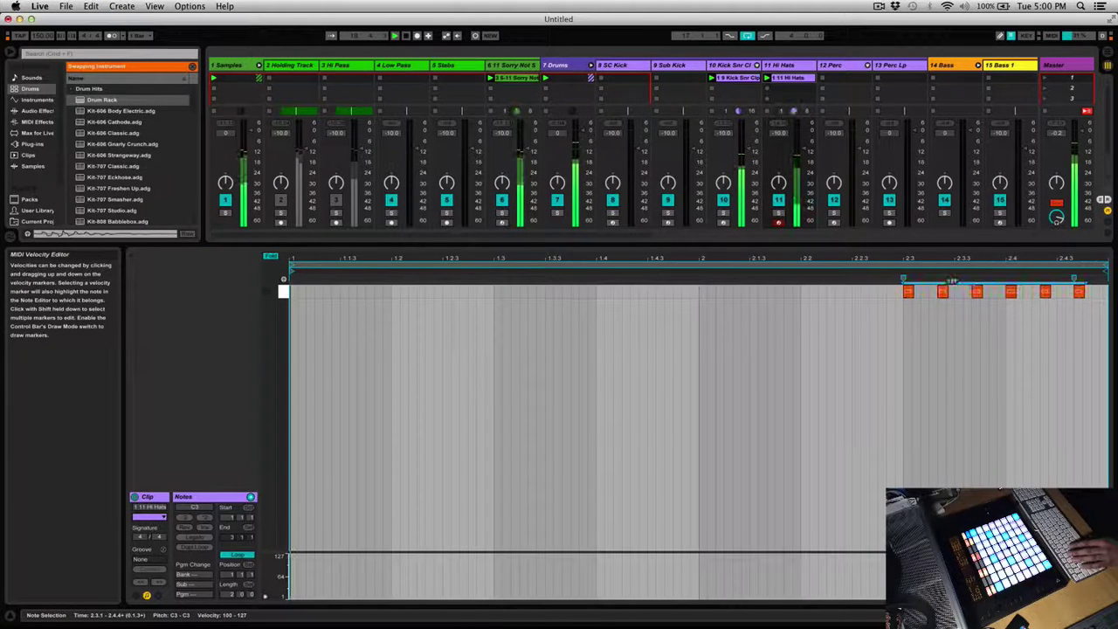
{"action": "key", "text": "super+a"}
{"action": "left_click", "coordinate": [980, 367]}
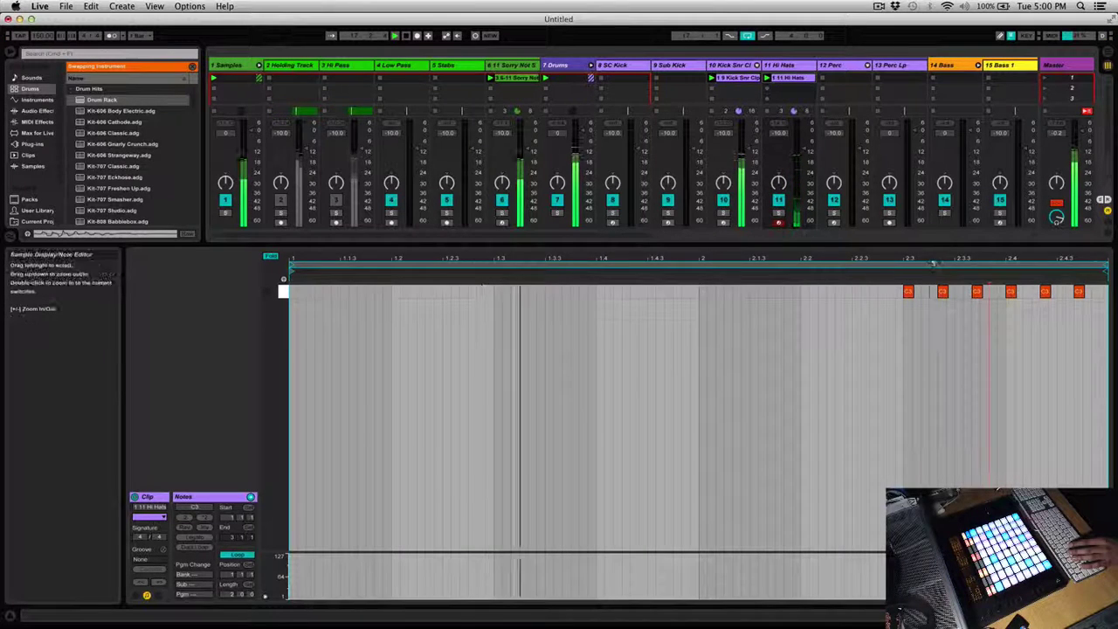
- Shift all six hi-hat notes slightly later, off the grid
{"action": "left_click_drag", "start_coordinate": [933, 260], "coordinate": [926, 323]}
{"action": "key", "text": "super+a"}
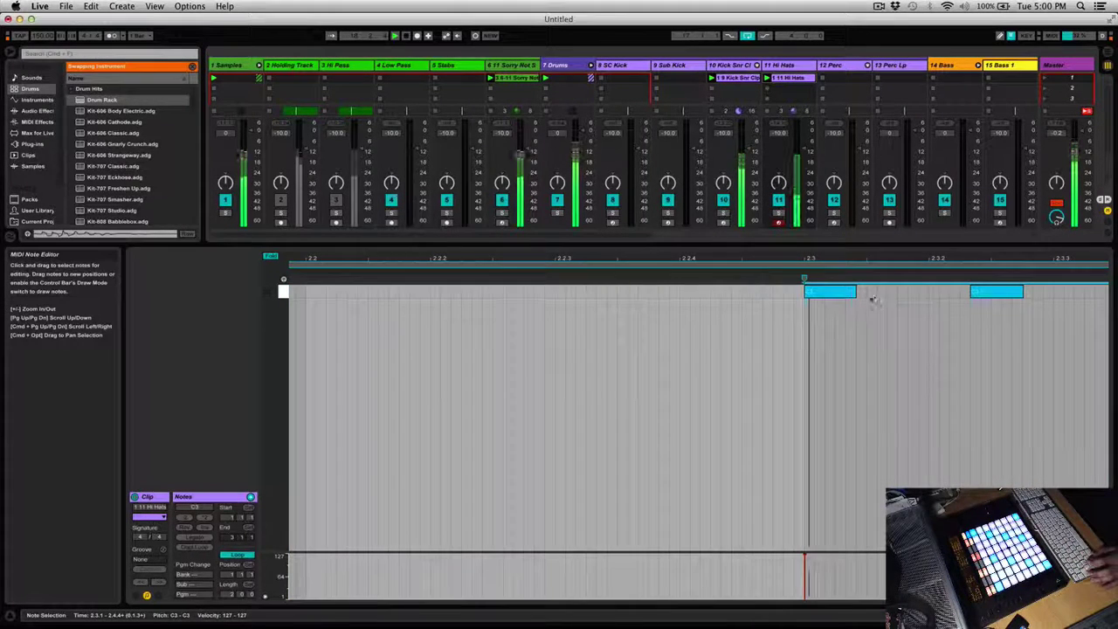
{"action": "left_click_drag", "start_coordinate": [821, 293], "coordinate": [830, 301]}
{"action": "left_click", "coordinate": [823, 301]}
{"action": "key", "text": "minus"}
{"action": "key", "text": "minus"}
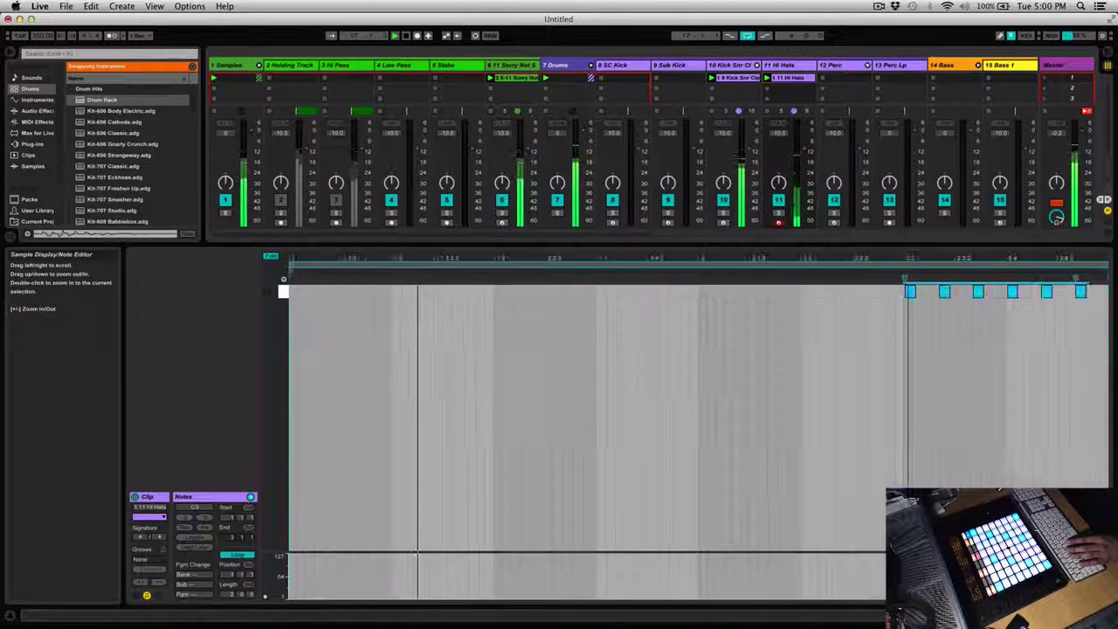
{"action": "left_click", "coordinate": [913, 416]}
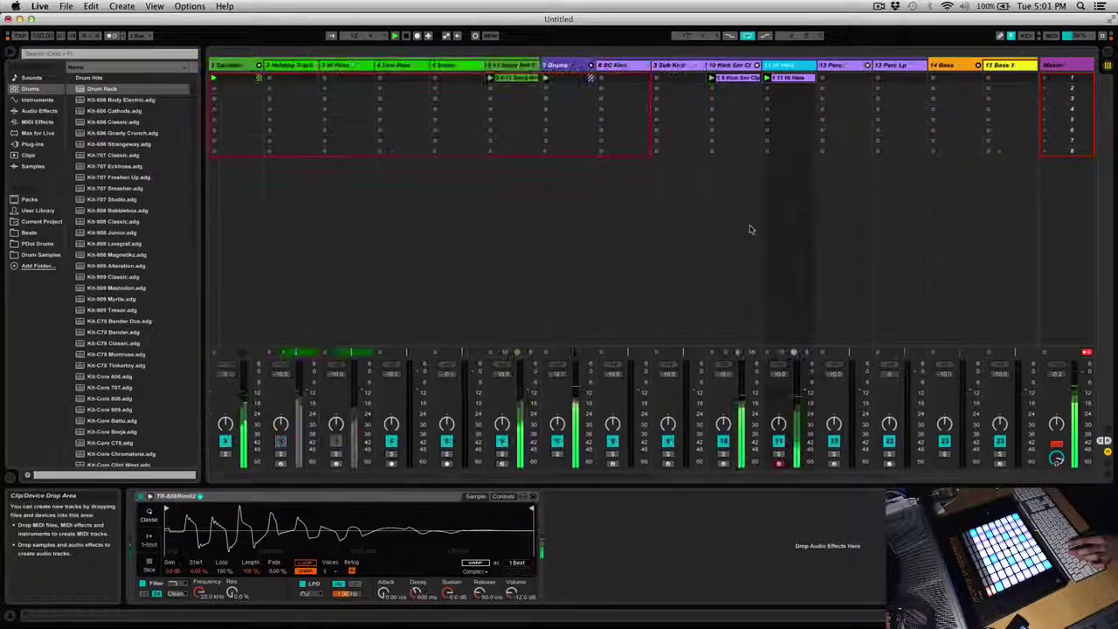
- Select the 12 Perc track to show its empty Drum Rack, and turn Hot-Swap on and off
{"action": "scroll", "coordinate": [750, 229], "scroll_direction": "right", "scroll_amount": 5}
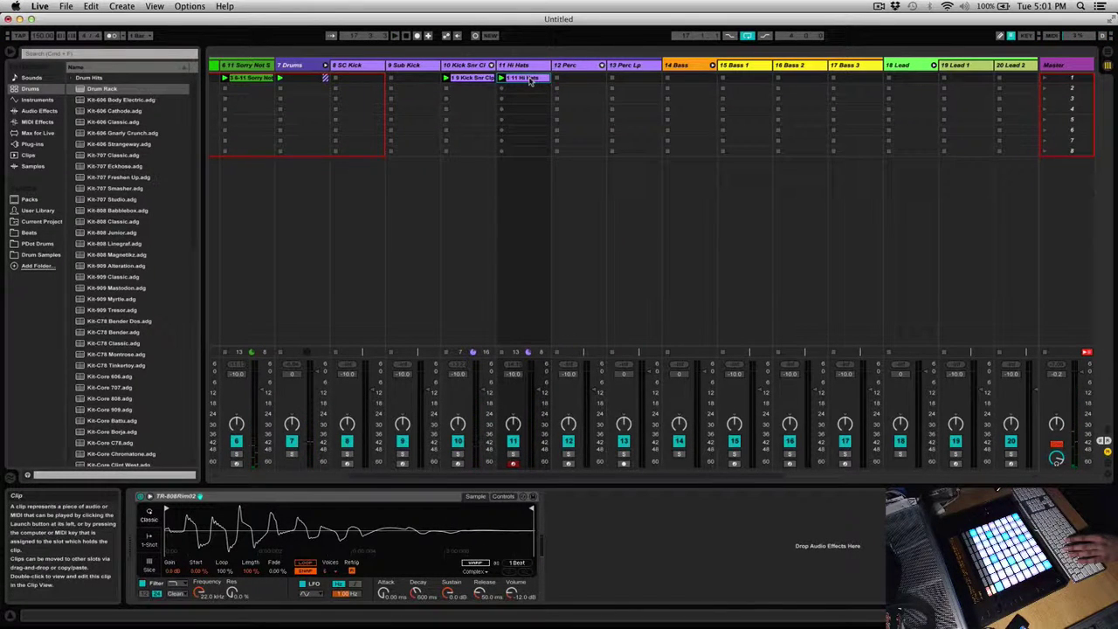
{"action": "left_click", "coordinate": [585, 66]}
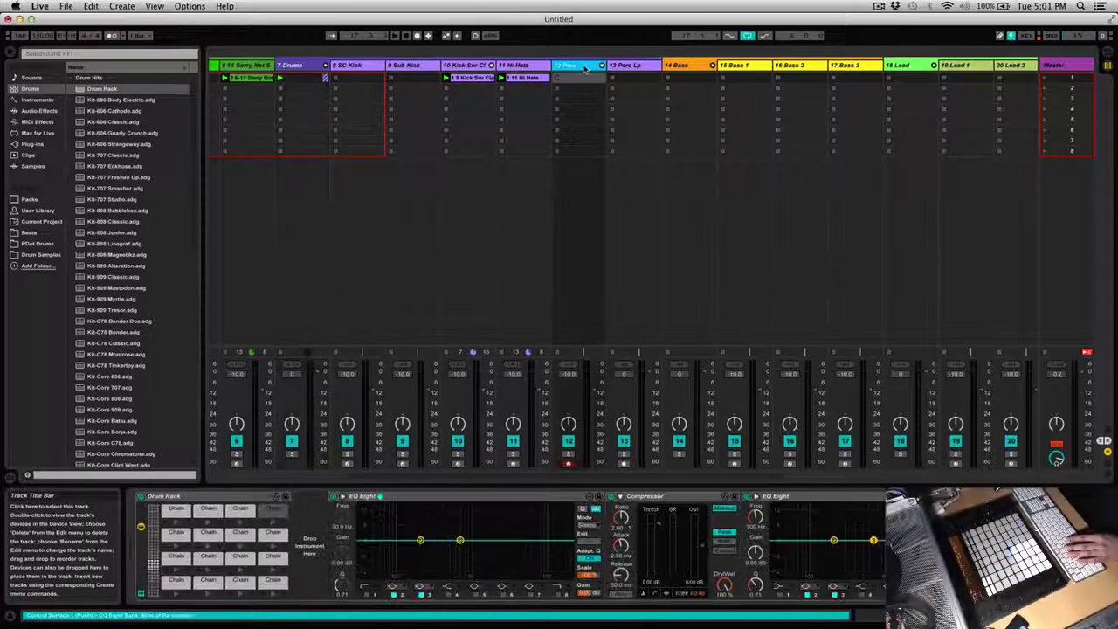
{"action": "key", "text": "q"}
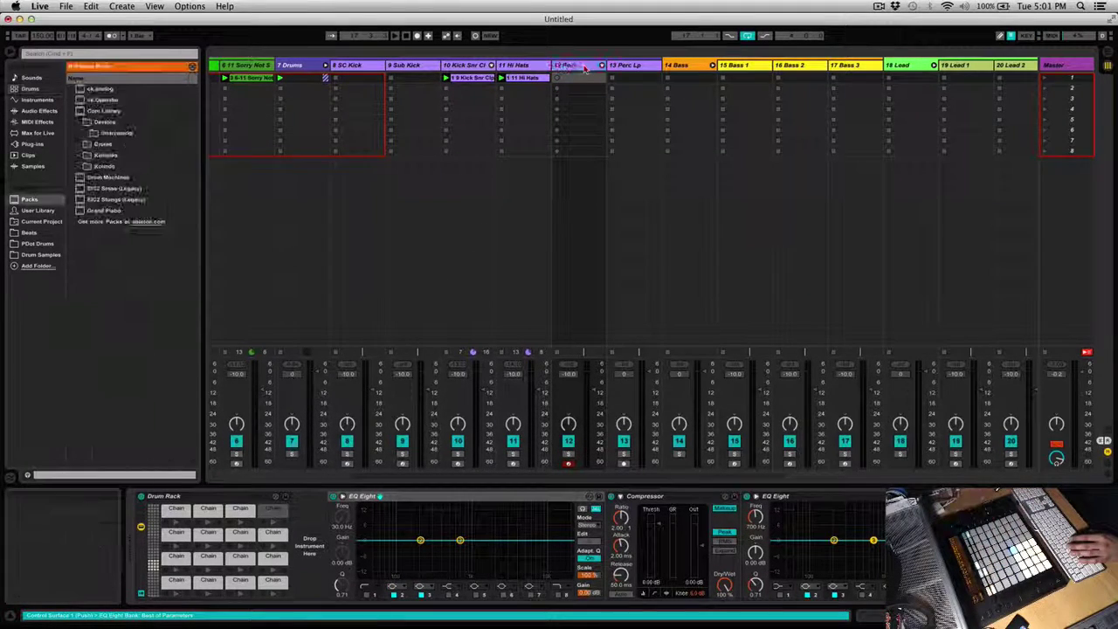
{"action": "key", "text": "q"}
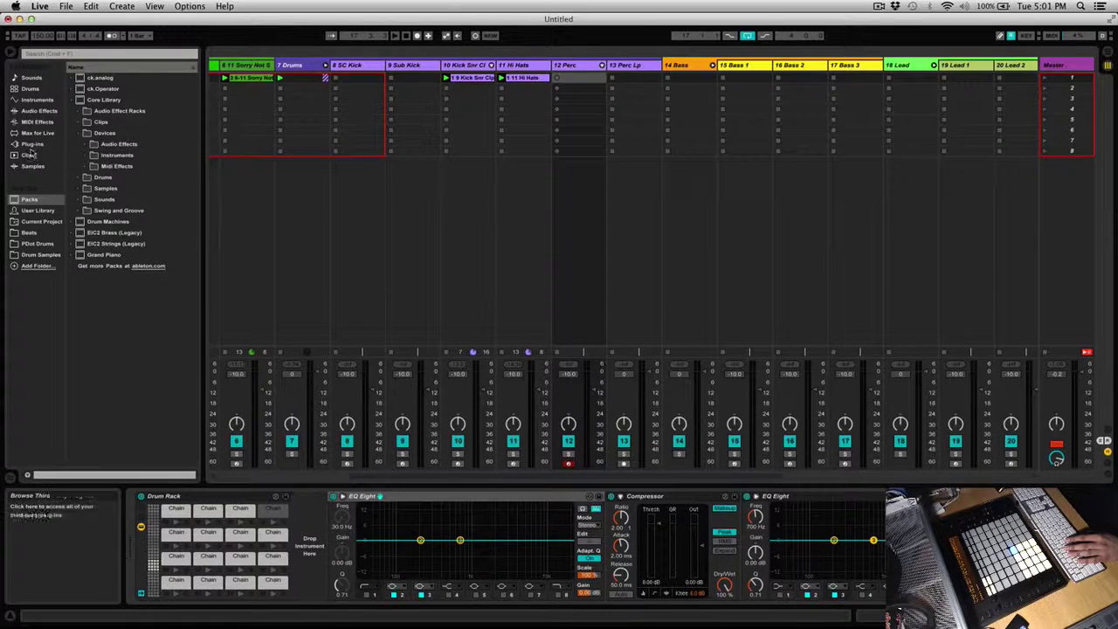
- Search the Drum Samples folder for "chant" and load hey.wav from O.N.E. - Crunk Chantz onto the C1 pad of the Drum Rack
{"action": "left_click", "coordinate": [44, 254]}
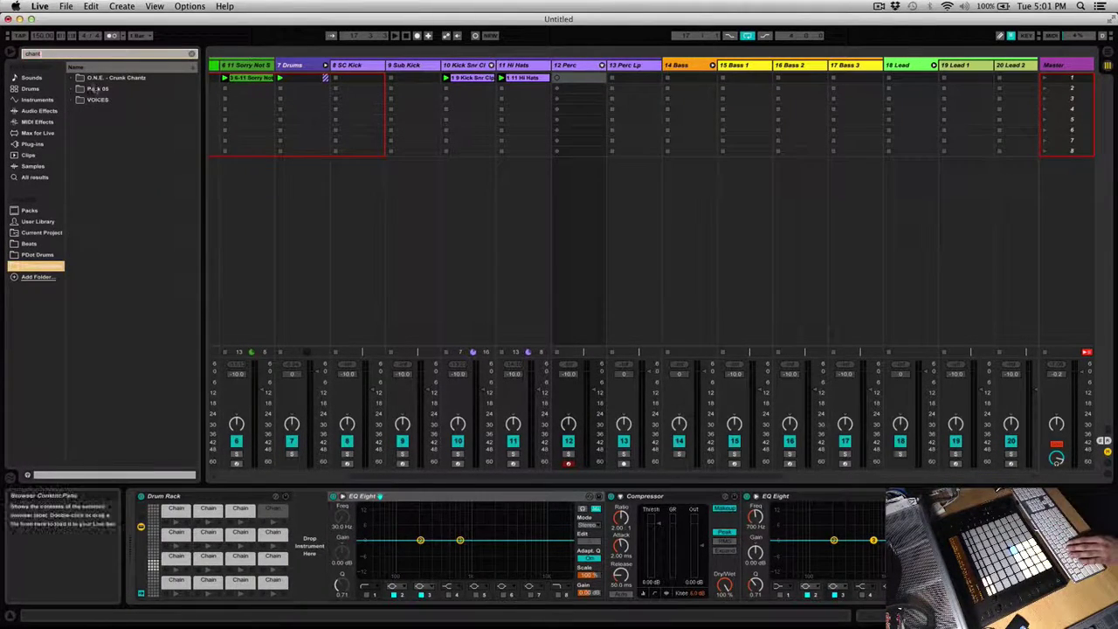
{"action": "left_click", "coordinate": [61, 78]}
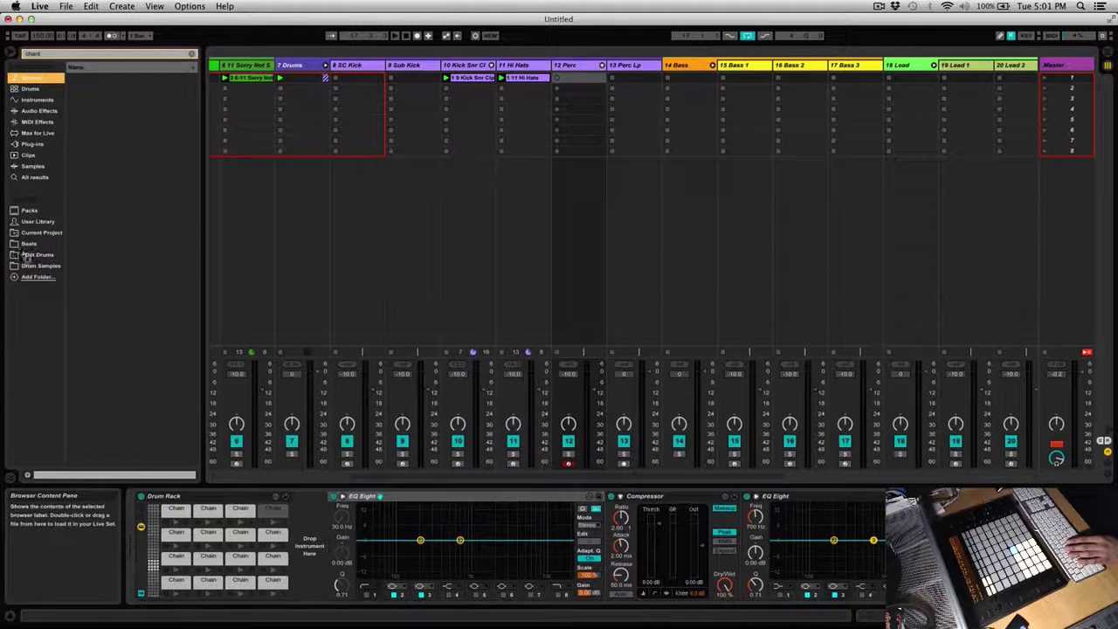
{"action": "left_click", "coordinate": [72, 78]}
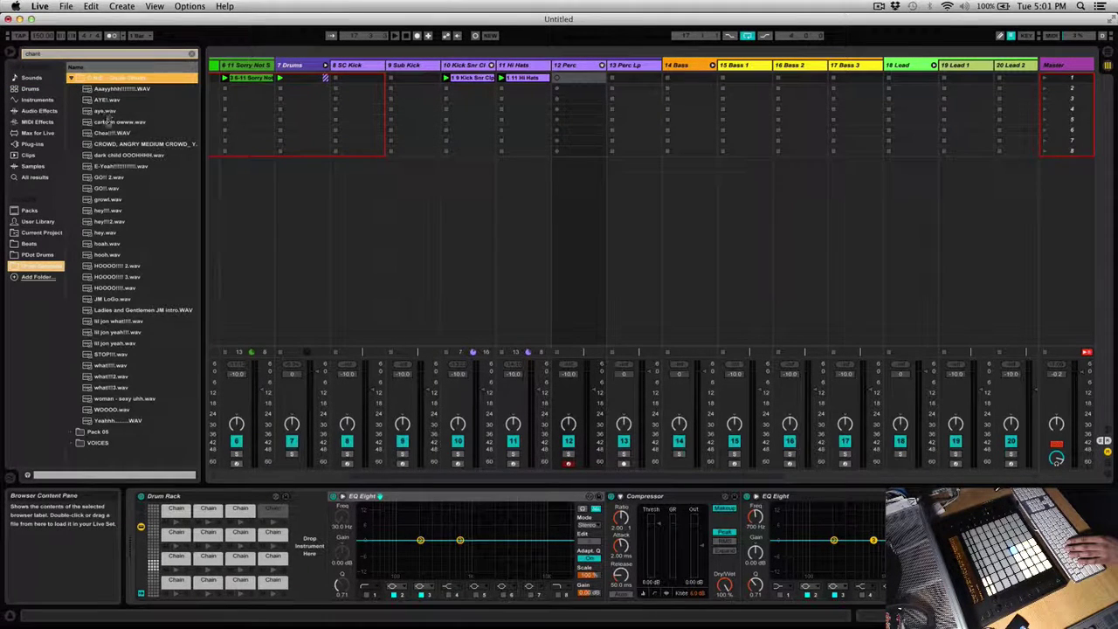
{"action": "left_click", "coordinate": [106, 233]}
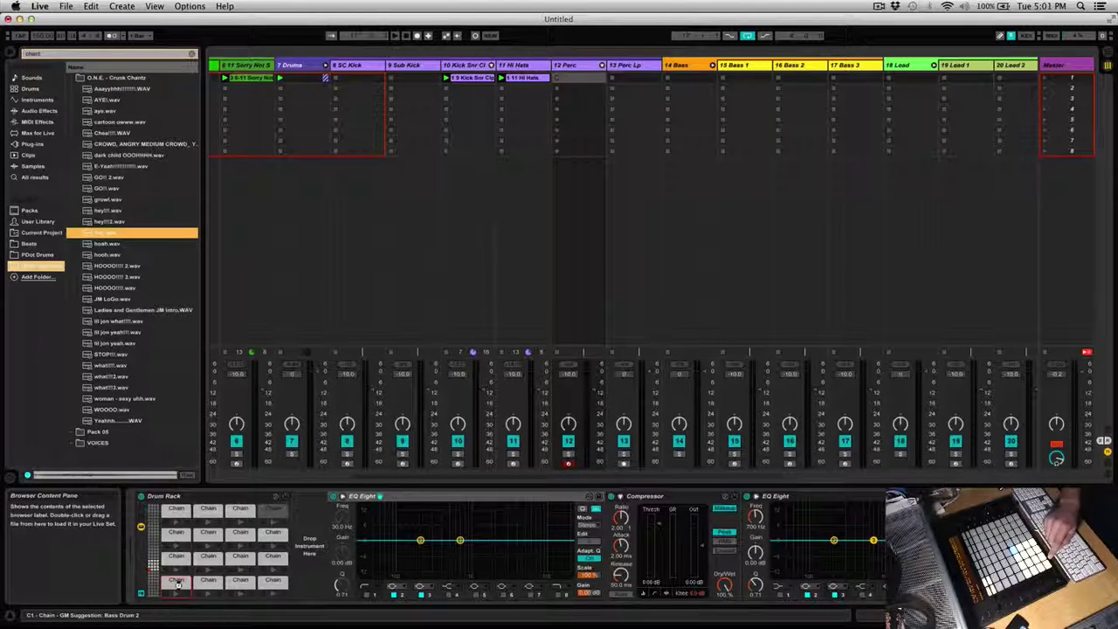
{"action": "left_click_drag", "start_coordinate": [180, 586], "coordinate": [179, 588]}
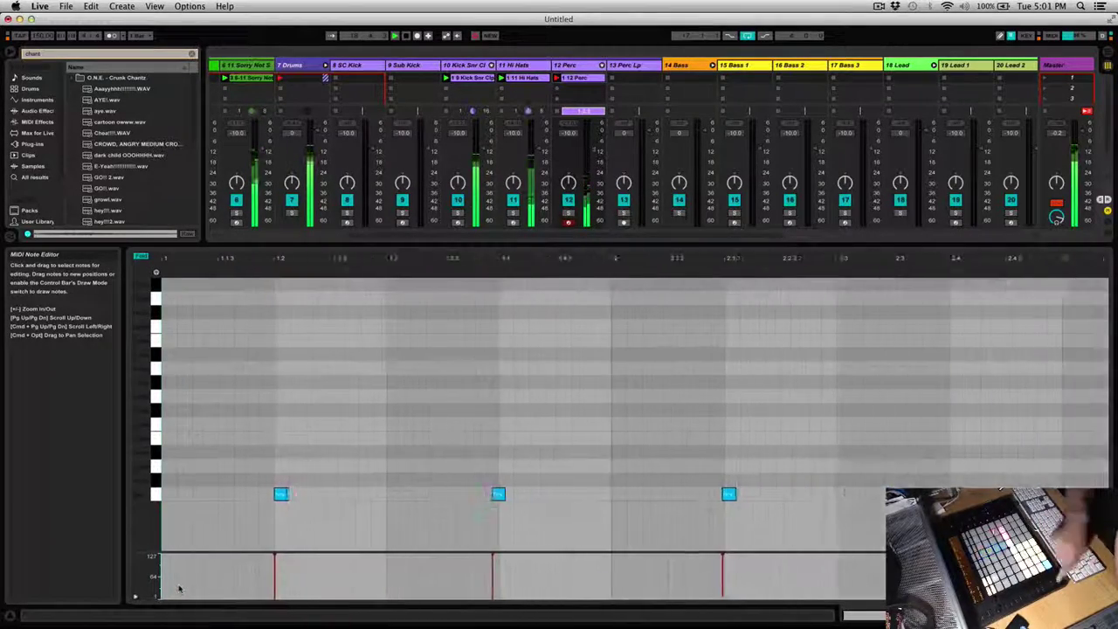
- Quantize all the recorded chant notes in the 12 Perc clip, and restart playback
{"action": "key", "text": "super+a"}
{"action": "key", "text": "super+u"}
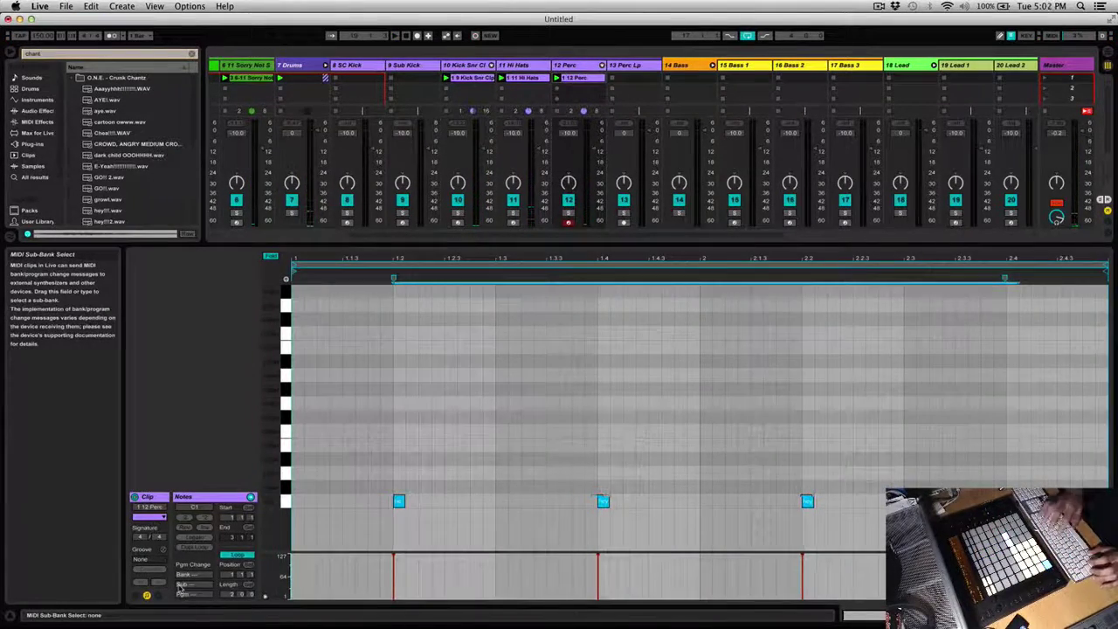
{"action": "key", "text": "space"}
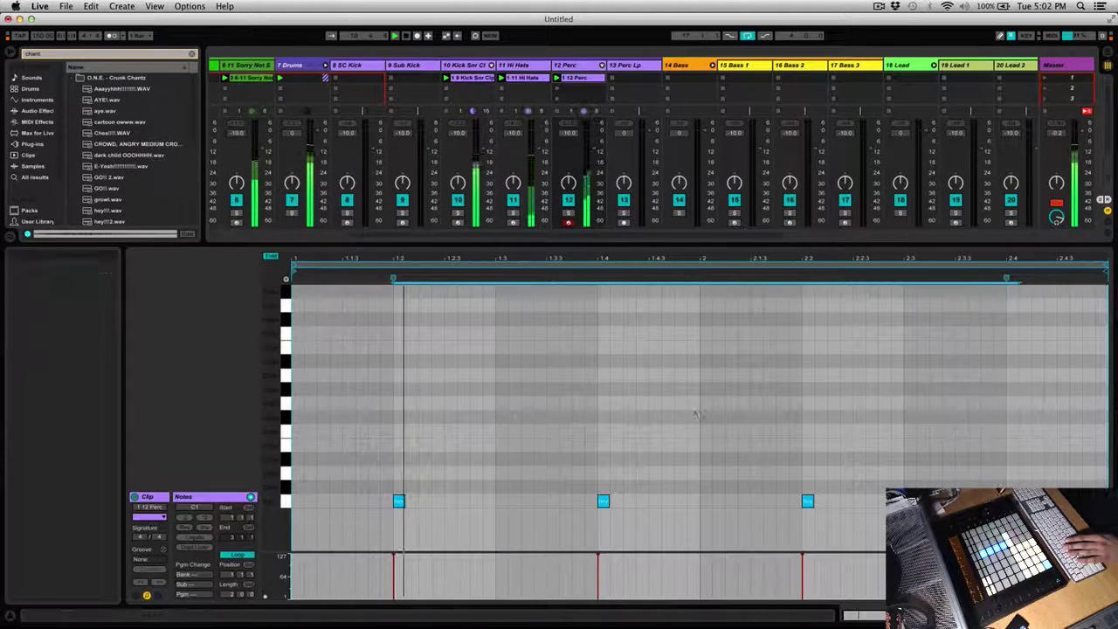
- In the Sorry Not Sorry slice clip, move the last two F1 notes earlier, to 2.3.4 and 2.4.3
{"action": "left_click", "coordinate": [577, 79]}
{"action": "left_click", "coordinate": [239, 78]}
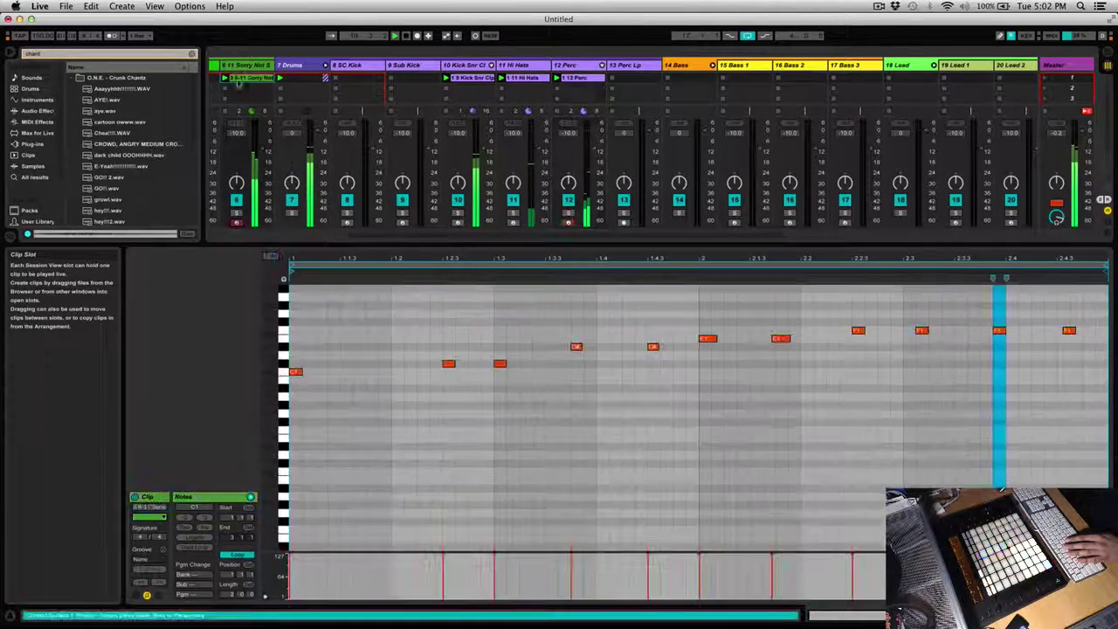
{"action": "left_click", "coordinate": [469, 395]}
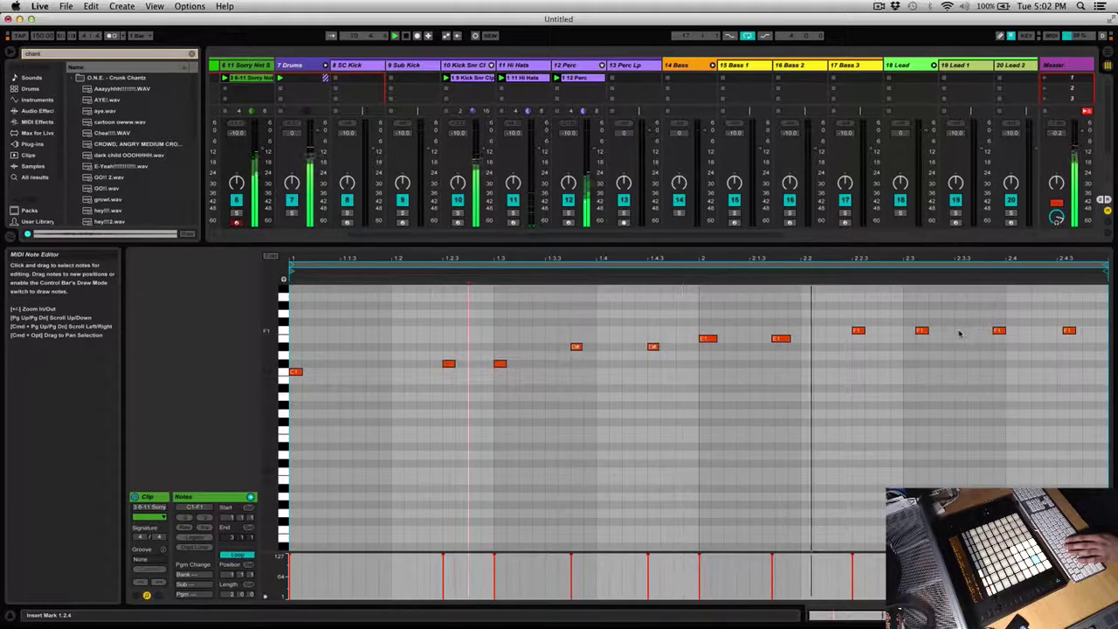
{"action": "left_click_drag", "start_coordinate": [1000, 332], "coordinate": [987, 330]}
{"action": "left_click", "coordinate": [1069, 331]}
{"action": "left_click_drag", "start_coordinate": [1069, 332], "coordinate": [1063, 330]}
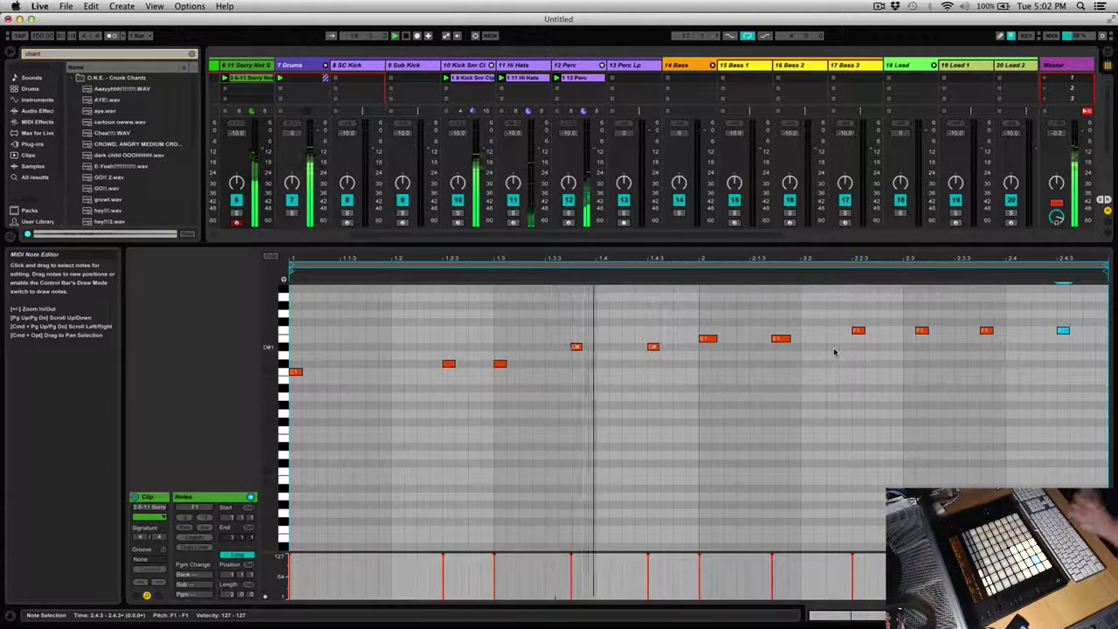
- Add C#1 notes at 1.3.2, 2.3.2, 2.4 and 2.4.4 to the slice clip, and delete the one at 2.4.4
{"action": "double_click", "coordinate": [519, 364]}
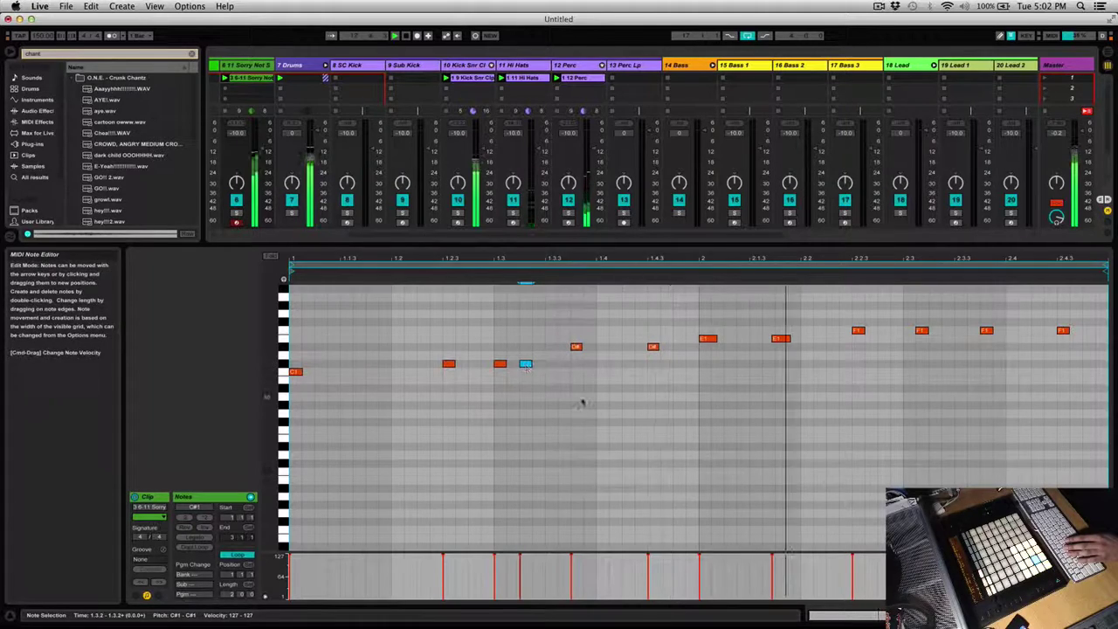
{"action": "scroll", "coordinate": [786, 406], "scroll_direction": "up", "scroll_amount": 1}
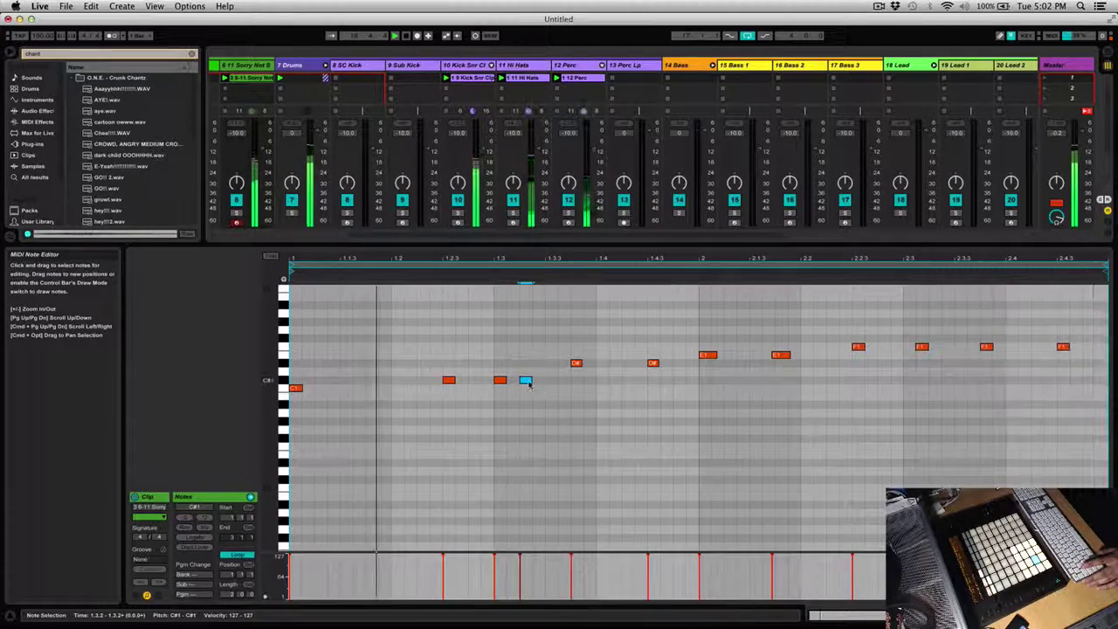
{"action": "left_click_drag", "start_coordinate": [528, 381], "coordinate": [961, 390]}
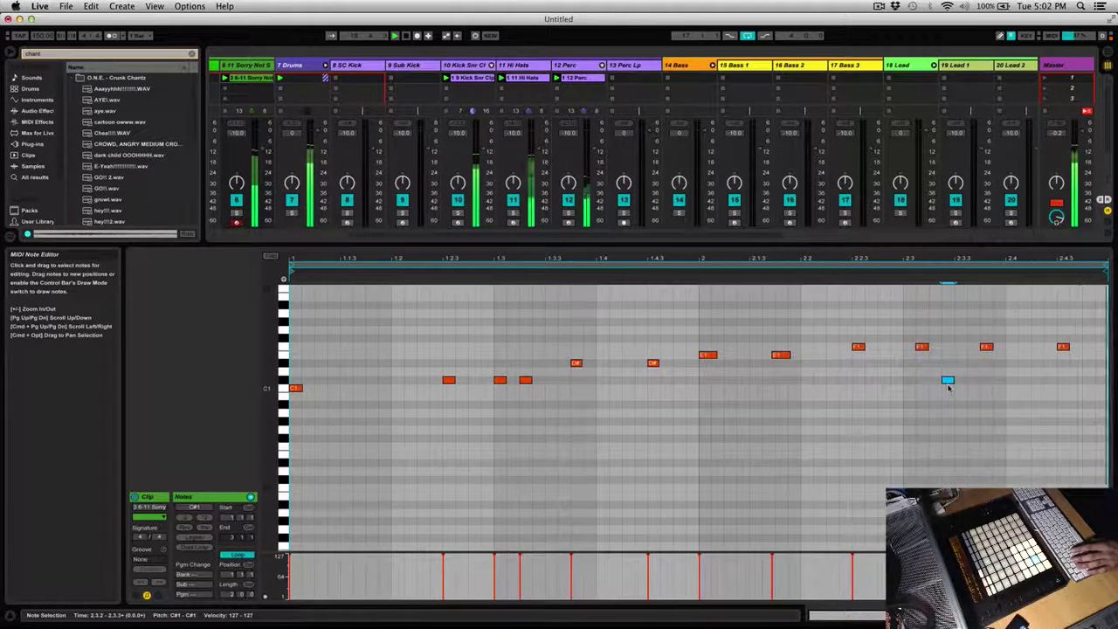
{"action": "left_click_drag", "start_coordinate": [947, 385], "coordinate": [1094, 381]}
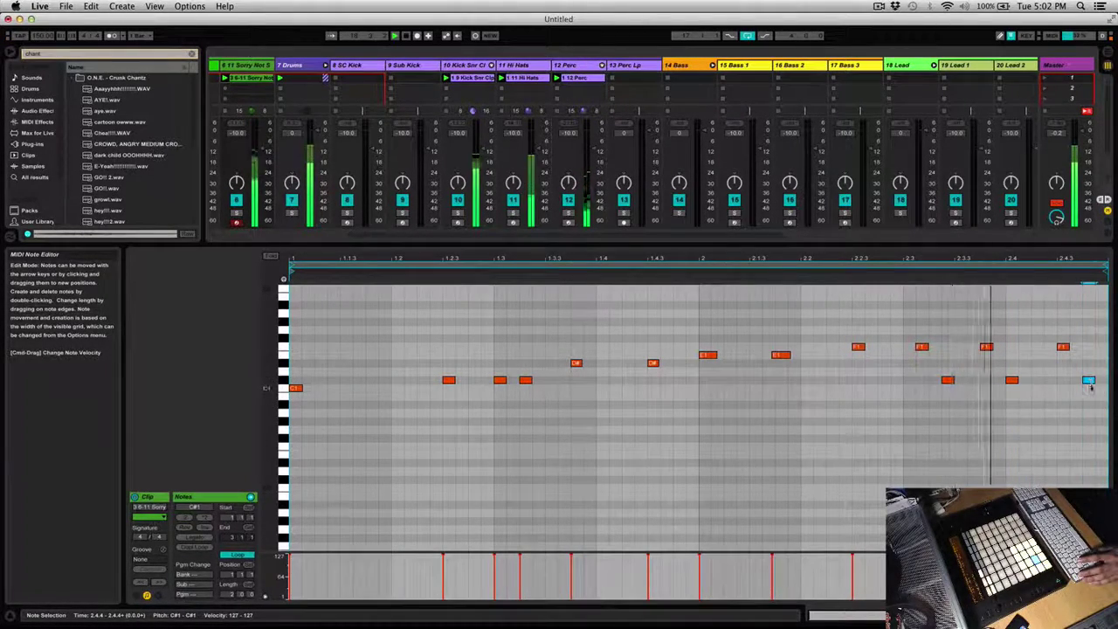
{"action": "left_click", "coordinate": [906, 474]}
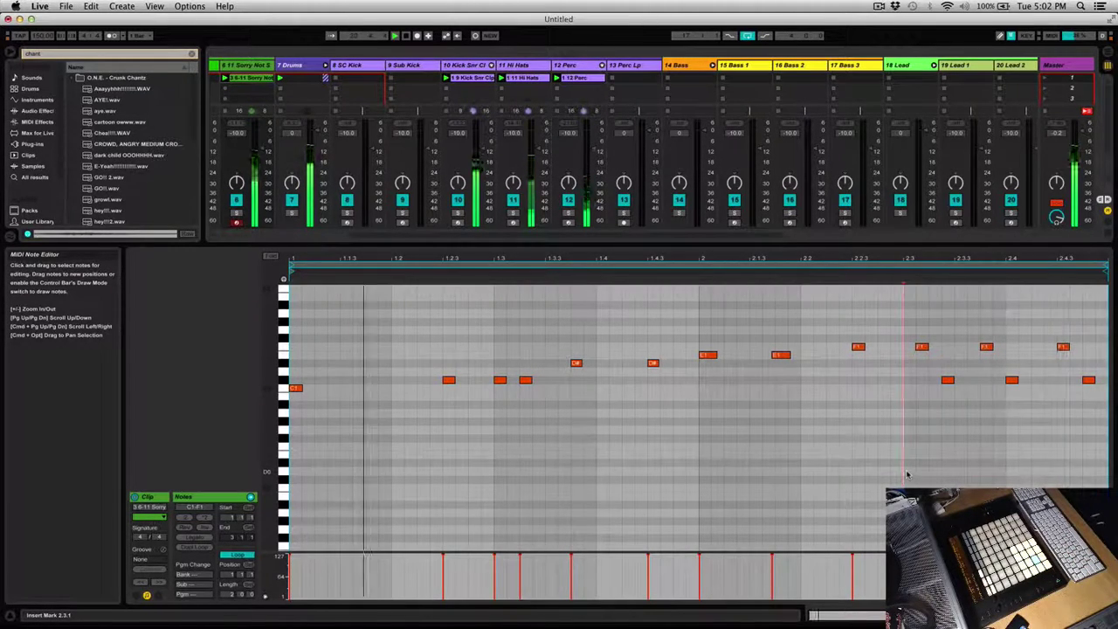
{"action": "left_click_drag", "start_coordinate": [1074, 366], "coordinate": [1089, 393]}
{"action": "key", "text": "Delete"}
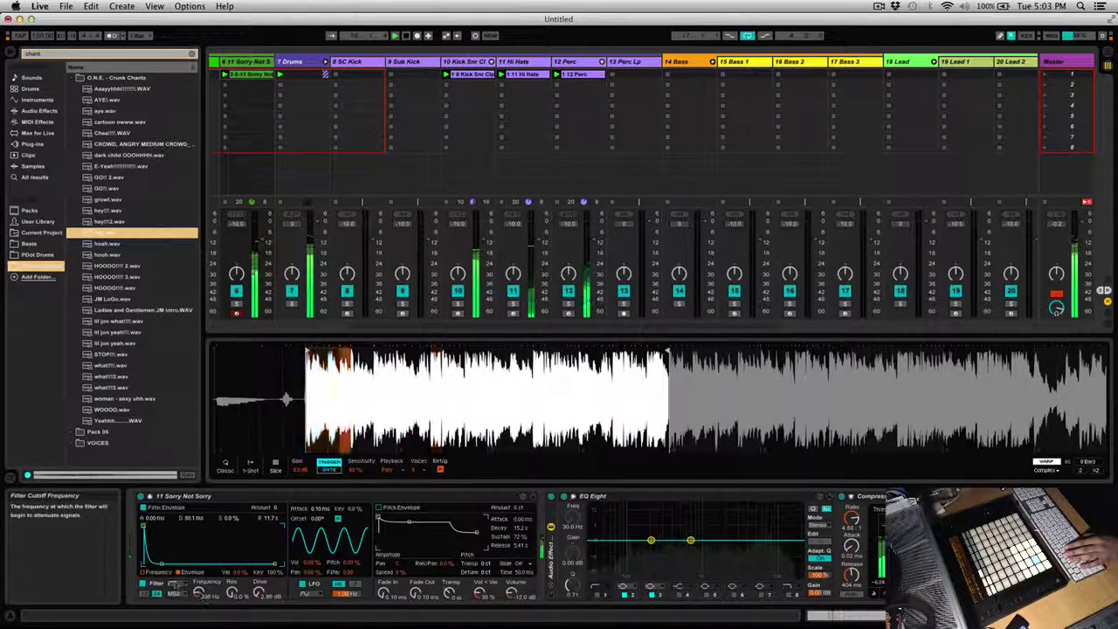
- Raise the filter cutoff frequency of the 11 Sorry Not Sorry sampler to 3.44 kHz
{"action": "left_click", "coordinate": [175, 582]}
{"action": "left_click", "coordinate": [177, 548]}
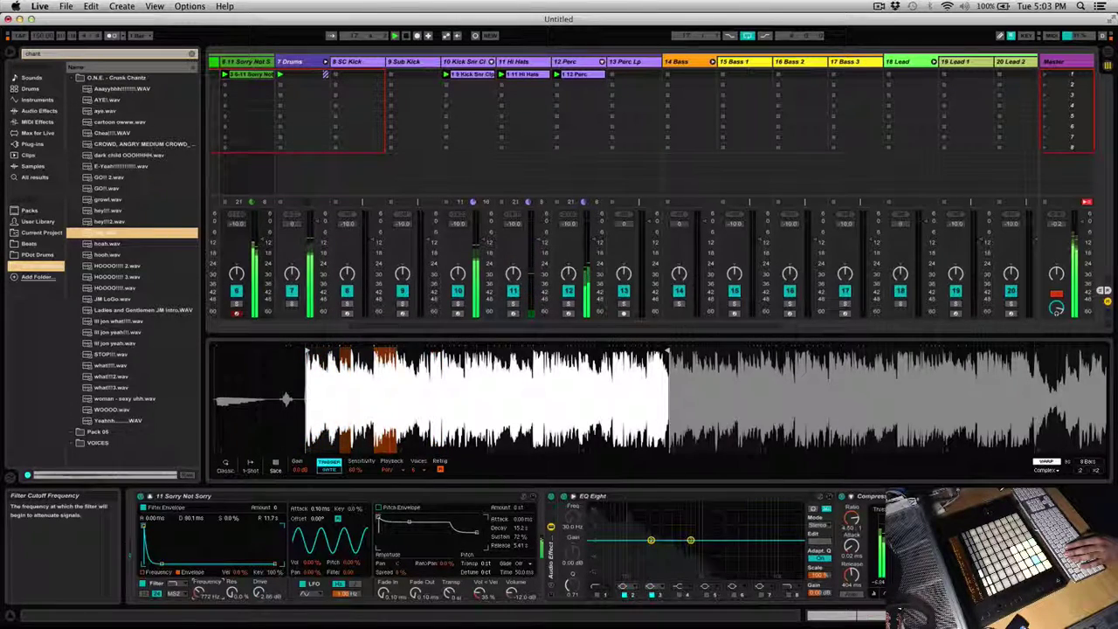
{"action": "left_click_drag", "start_coordinate": [200, 592], "coordinate": [199, 589]}
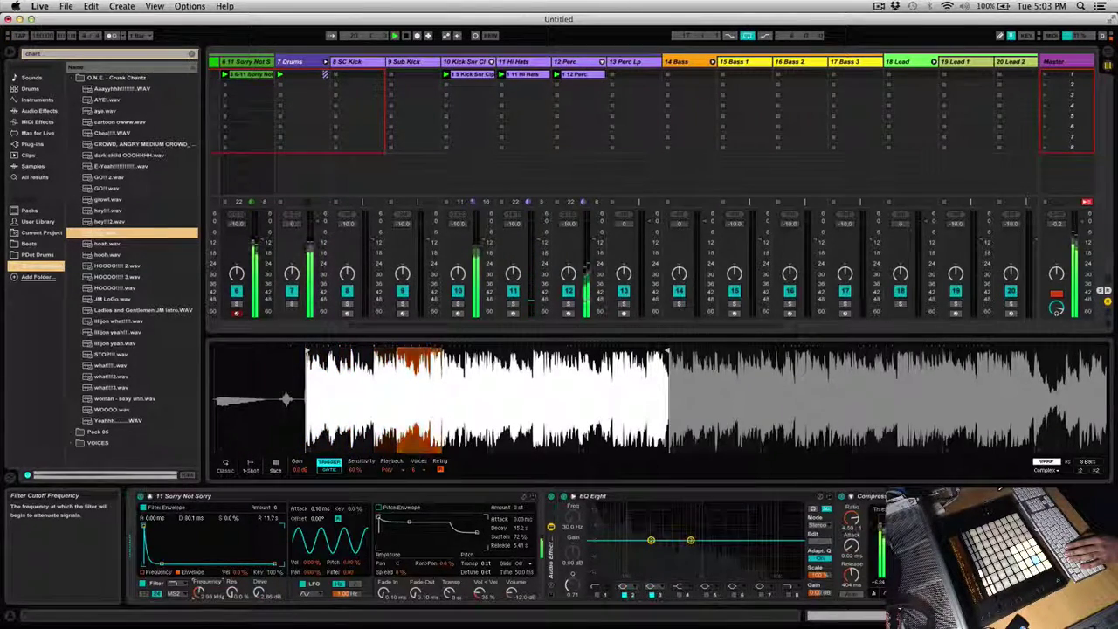
{"action": "left_click_drag", "start_coordinate": [200, 592], "coordinate": [199, 587]}
- Enable the first EQ Eight's low-cut band at 317 Hz, and raise the sampler's filter cutoff to 4.57 kHz
{"action": "left_click", "coordinate": [597, 595]}
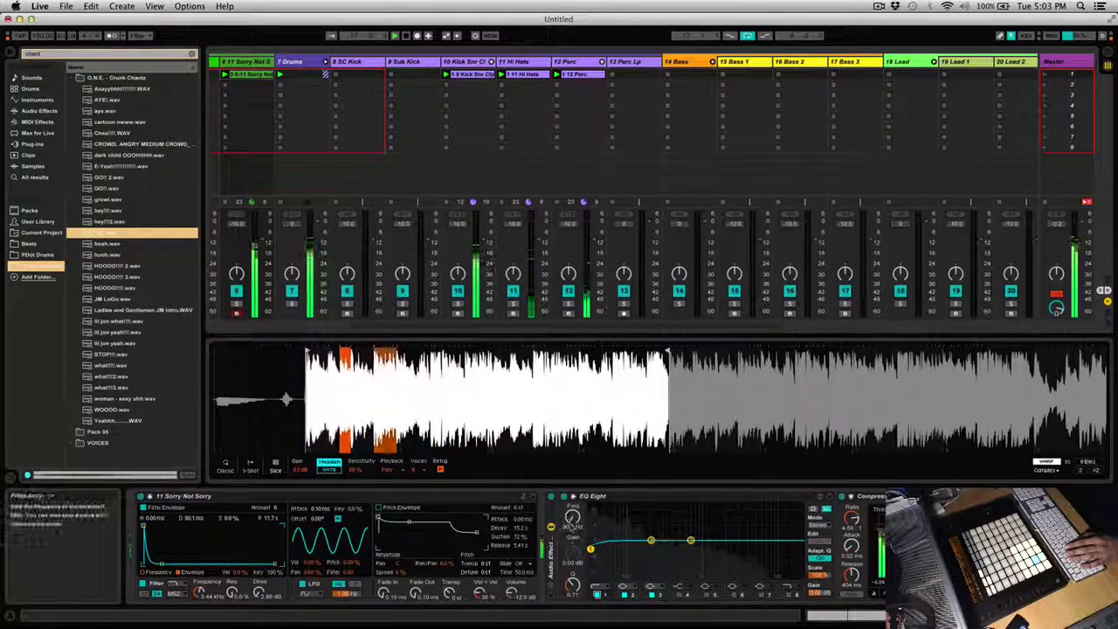
{"action": "left_click_drag", "start_coordinate": [573, 520], "coordinate": [572, 511]}
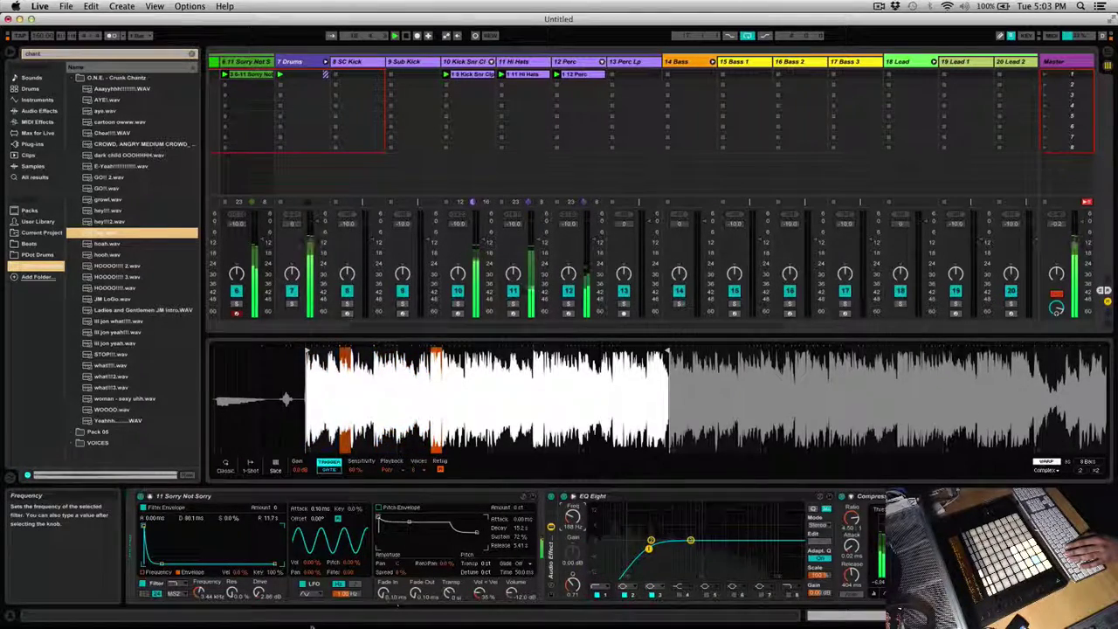
{"action": "left_click_drag", "start_coordinate": [199, 592], "coordinate": [201, 582]}
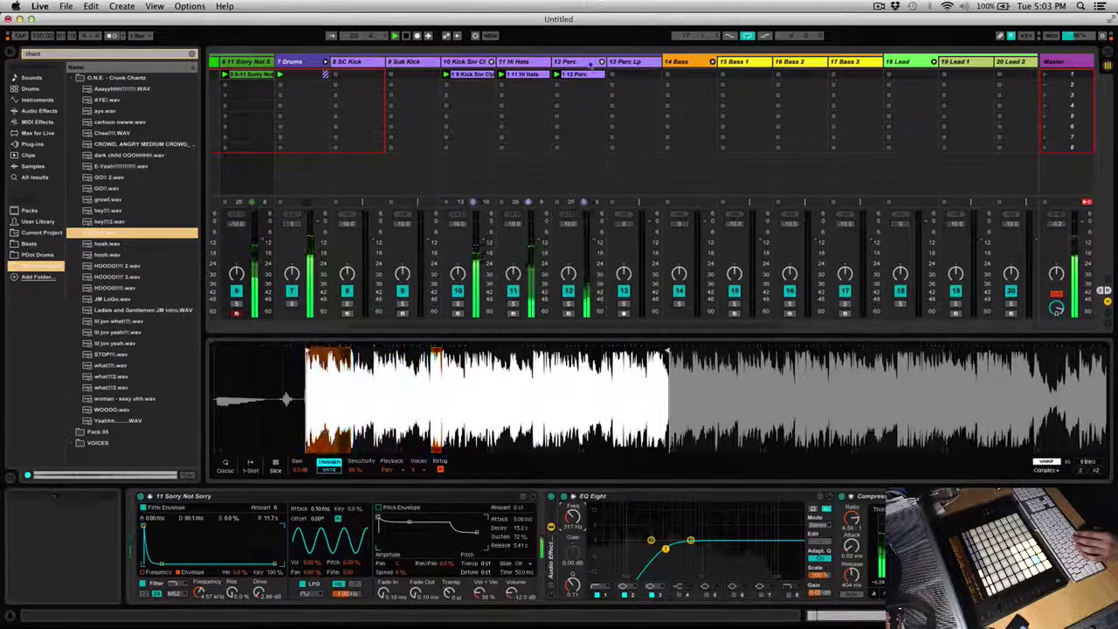
- Examine the devices on the 12 Perc track and on the kick and snare track, including the KICK_APR and KICK_BOUTTIME pads
{"action": "left_click", "coordinate": [584, 75]}
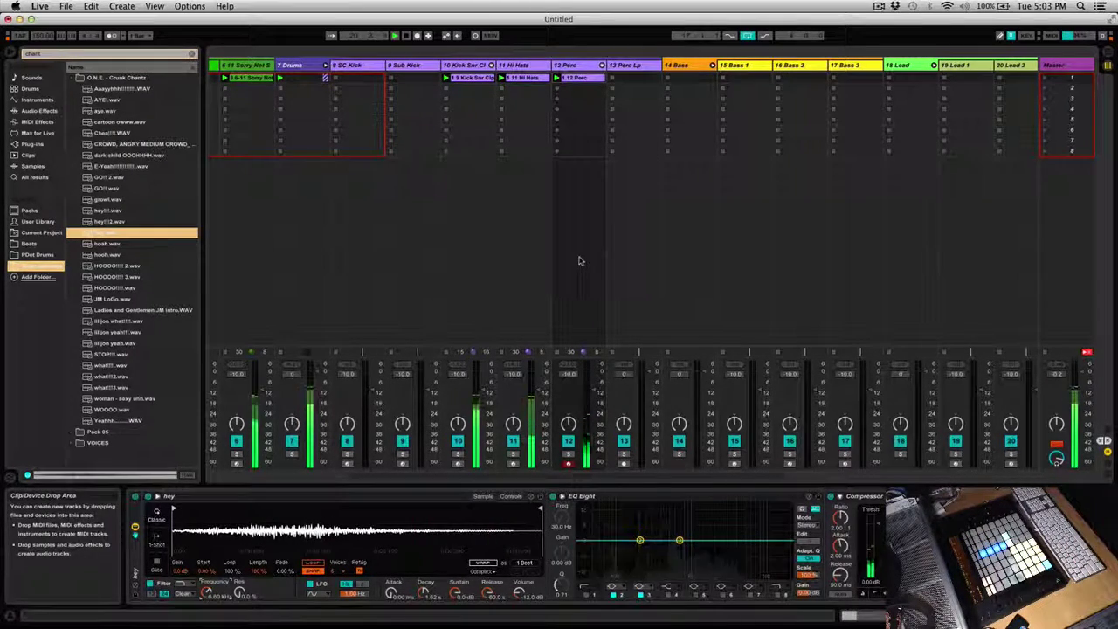
{"action": "left_click", "coordinate": [475, 65]}
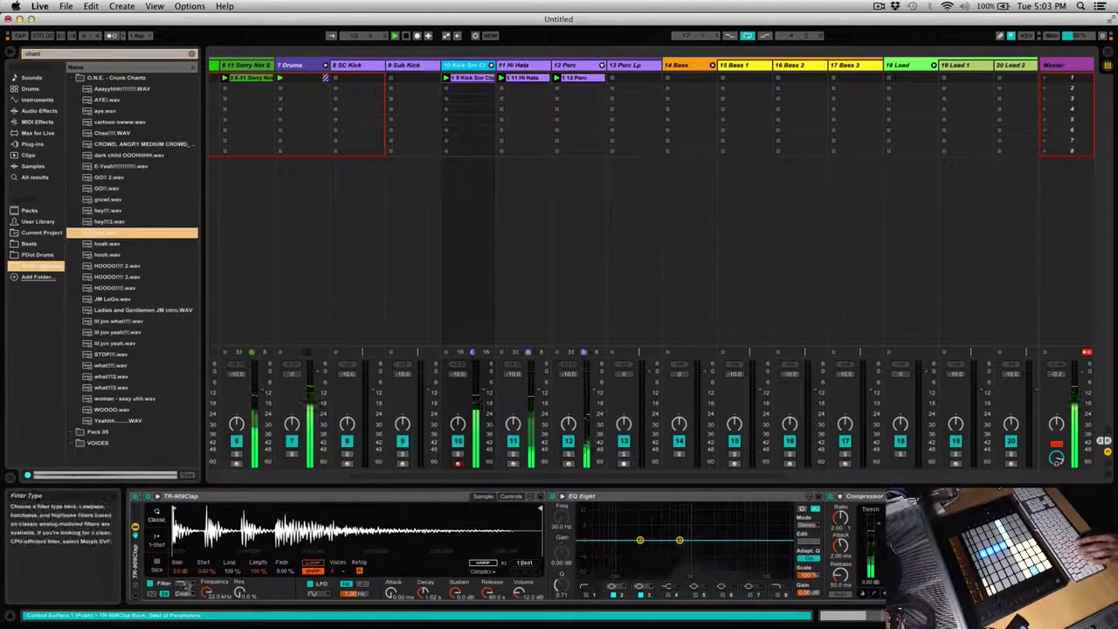
{"action": "scroll", "coordinate": [183, 586], "scroll_direction": "left", "scroll_amount": 5}
{"action": "left_click", "coordinate": [177, 581]}
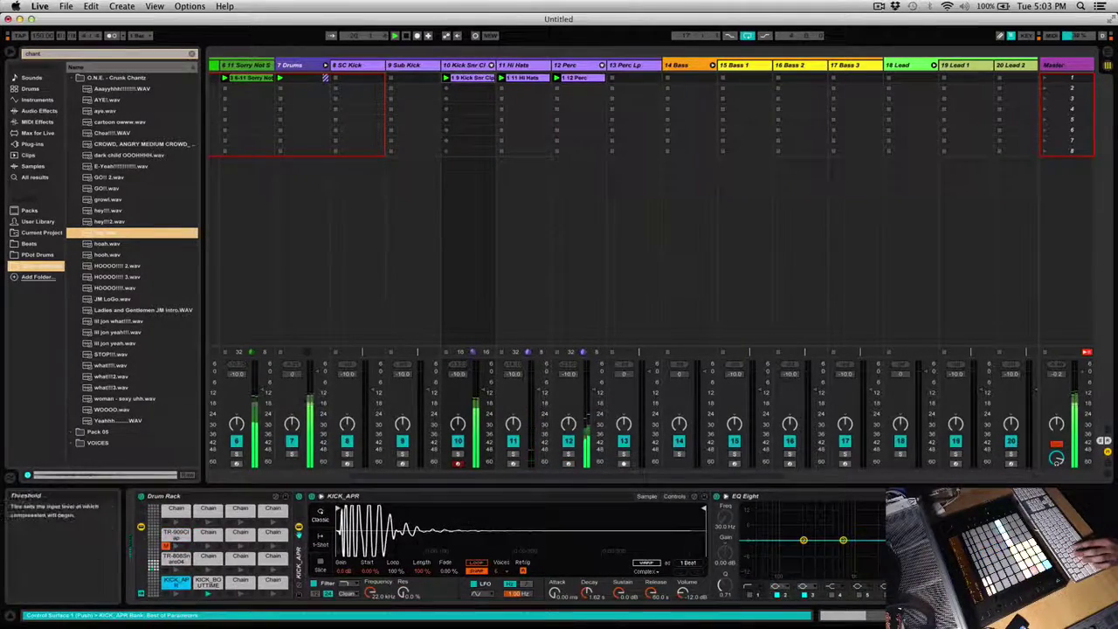
{"action": "left_click", "coordinate": [208, 582]}
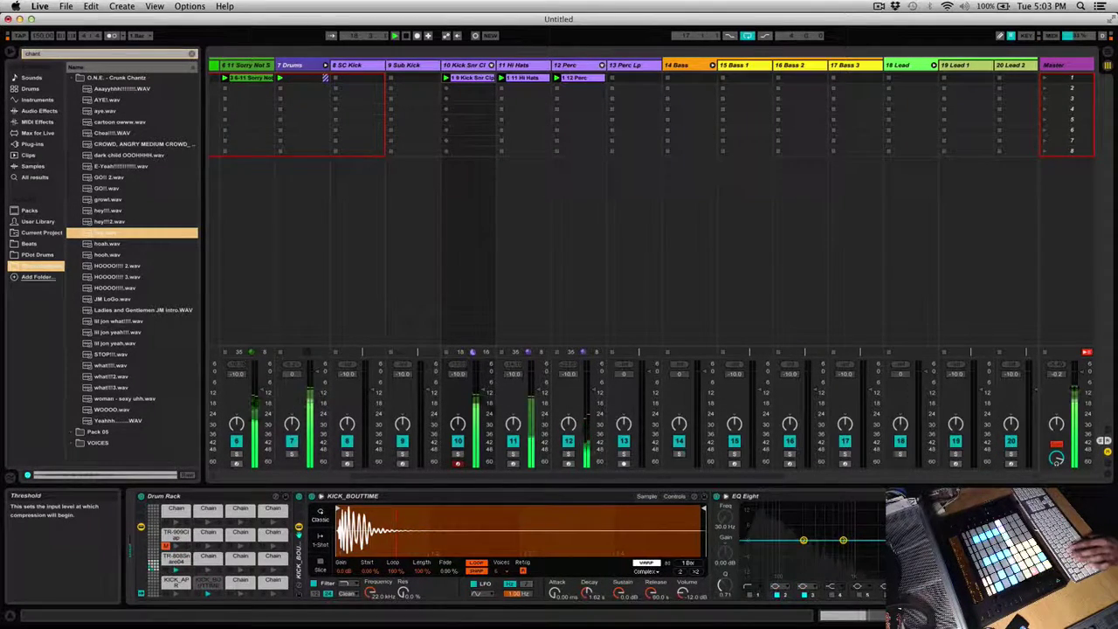
{"action": "scroll", "coordinate": [1033, 546], "scroll_direction": "right", "scroll_amount": 6}
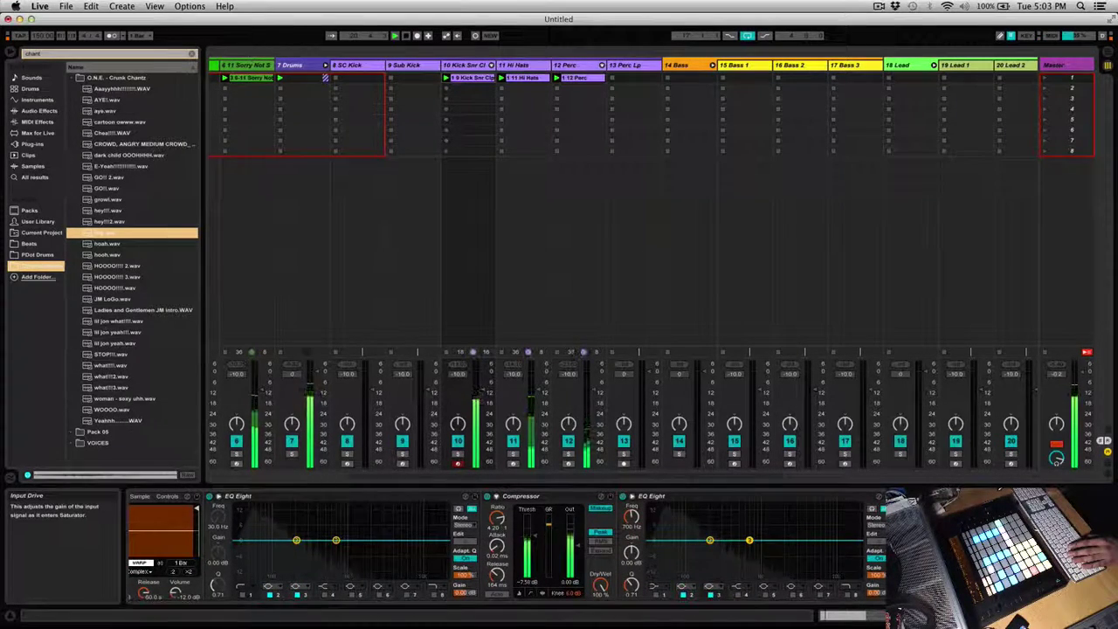
- Delete the kick note just after beat 2.3 in the kick and snare clip, and return to the device view
{"action": "double_click", "coordinate": [470, 78]}
{"action": "left_click", "coordinate": [602, 513]}
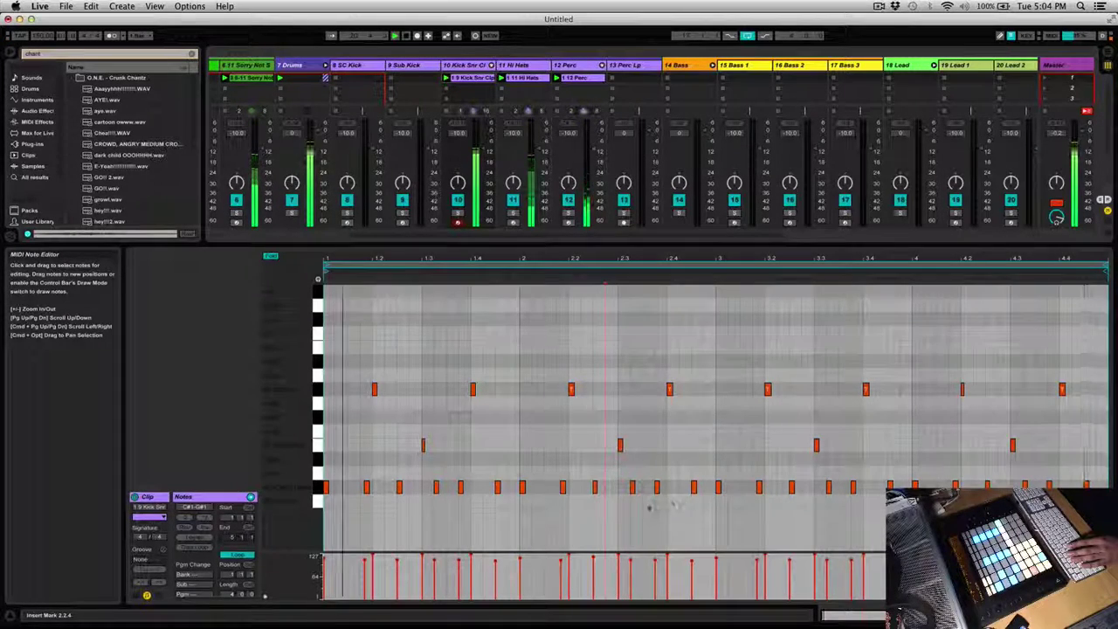
{"action": "key", "text": "Right"}
{"action": "key", "text": "Right"}
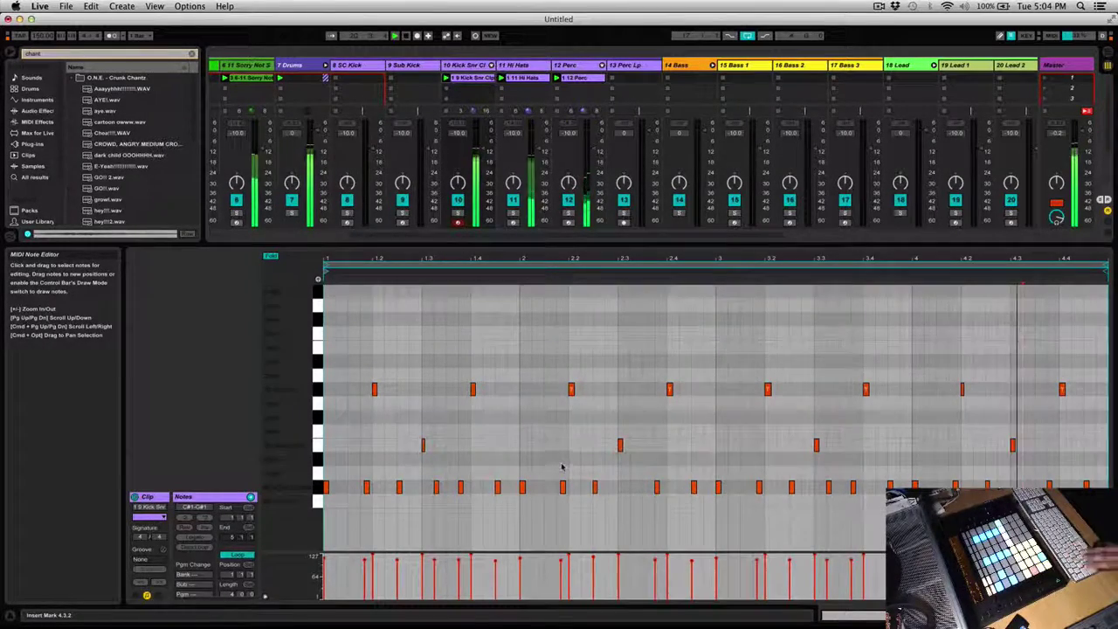
{"action": "key", "text": "shift+Tab"}
- Clear the browser search and list the Audio Units plug-in vendors
{"action": "scroll", "coordinate": [423, 218], "scroll_direction": "left", "scroll_amount": 5}
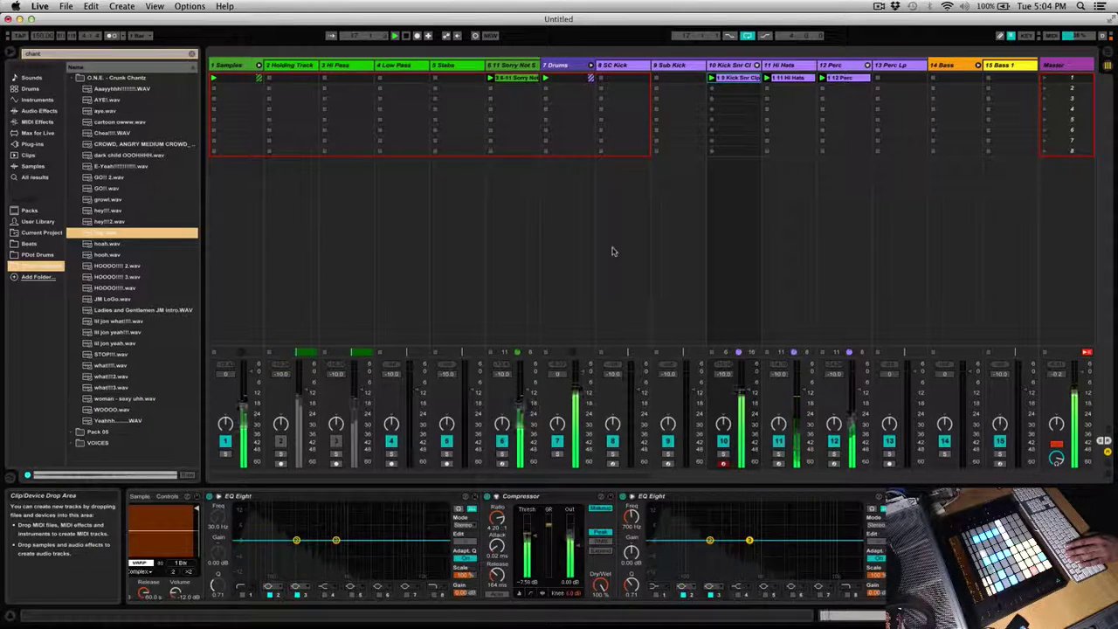
{"action": "left_click", "coordinate": [41, 145]}
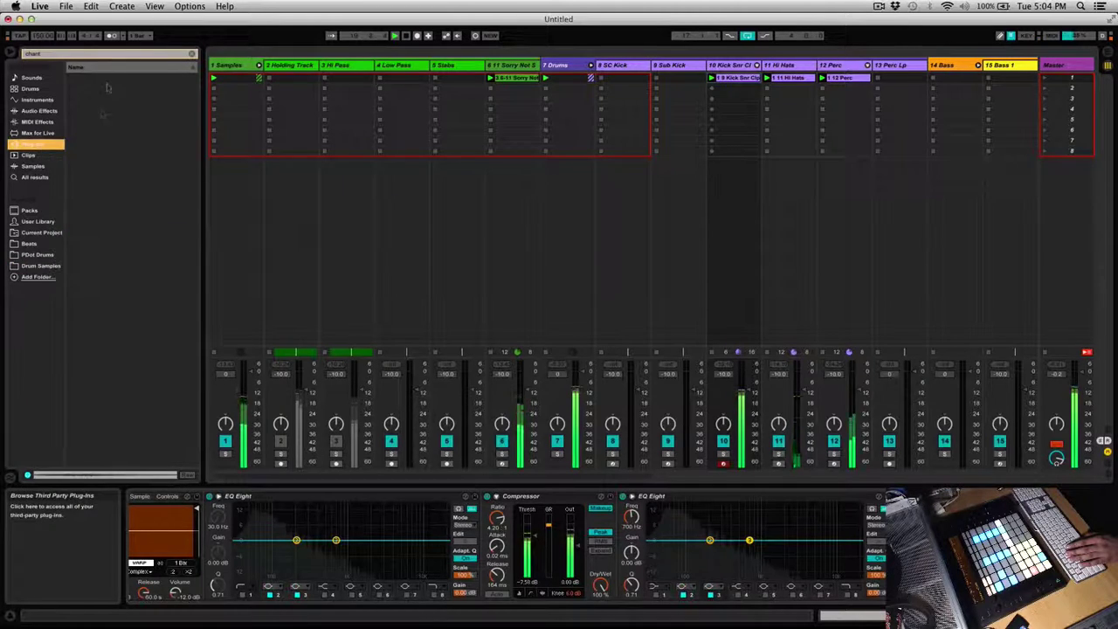
{"action": "left_click", "coordinate": [190, 55]}
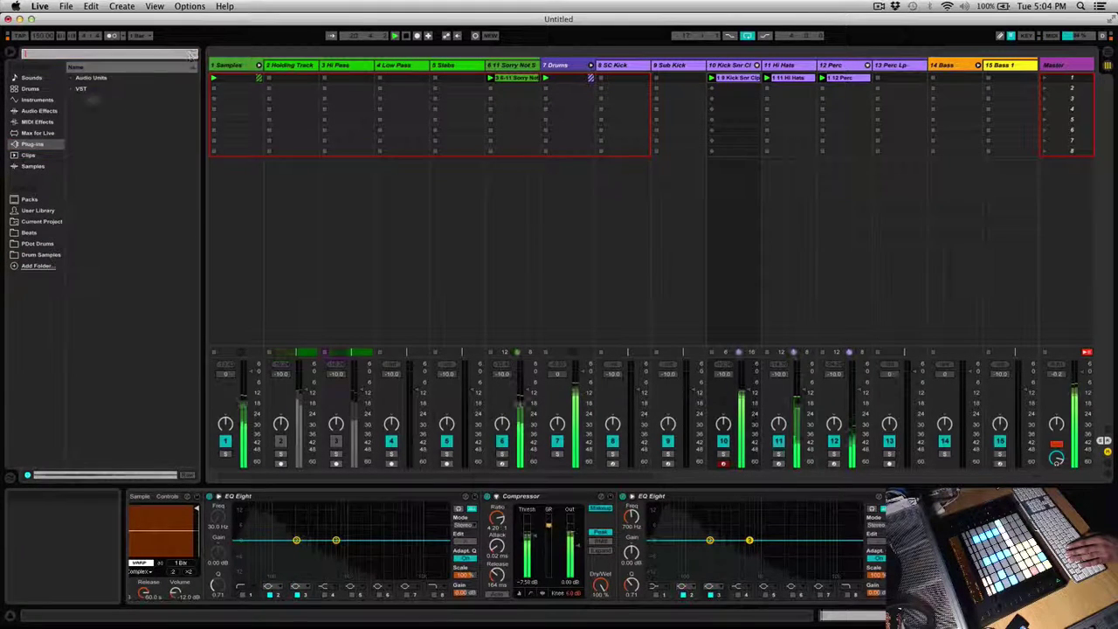
{"action": "left_click", "coordinate": [72, 78]}
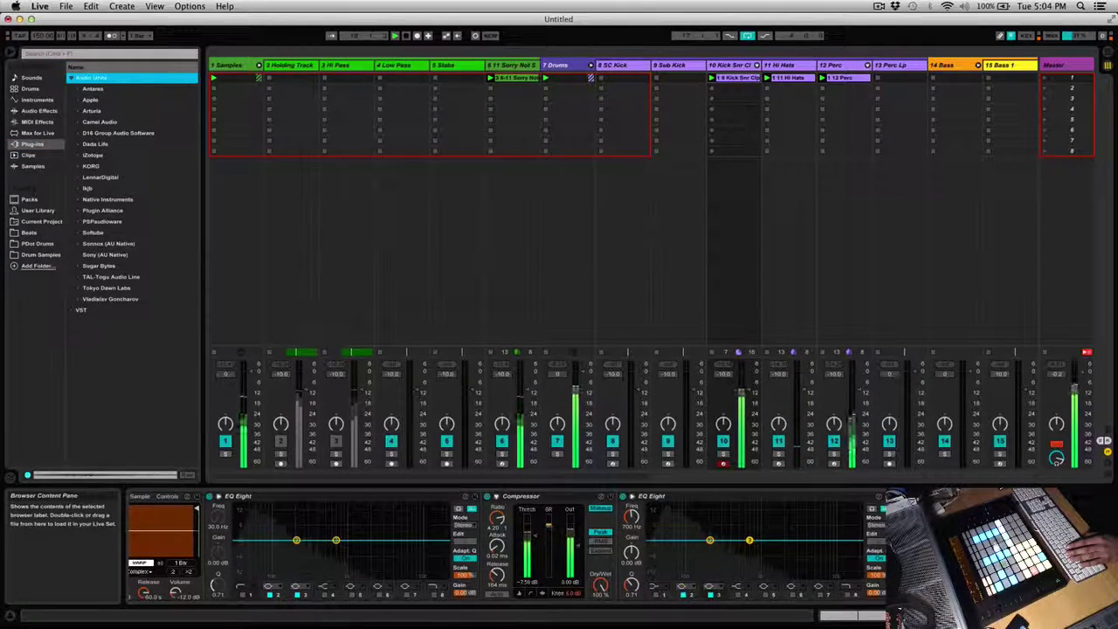
- Add the Sugar Bytes Effectrix plug-in to the Sorry Not Sorry slice track
{"action": "left_click", "coordinate": [516, 61]}
{"action": "scroll", "coordinate": [758, 545], "scroll_direction": "right", "scroll_amount": 3}
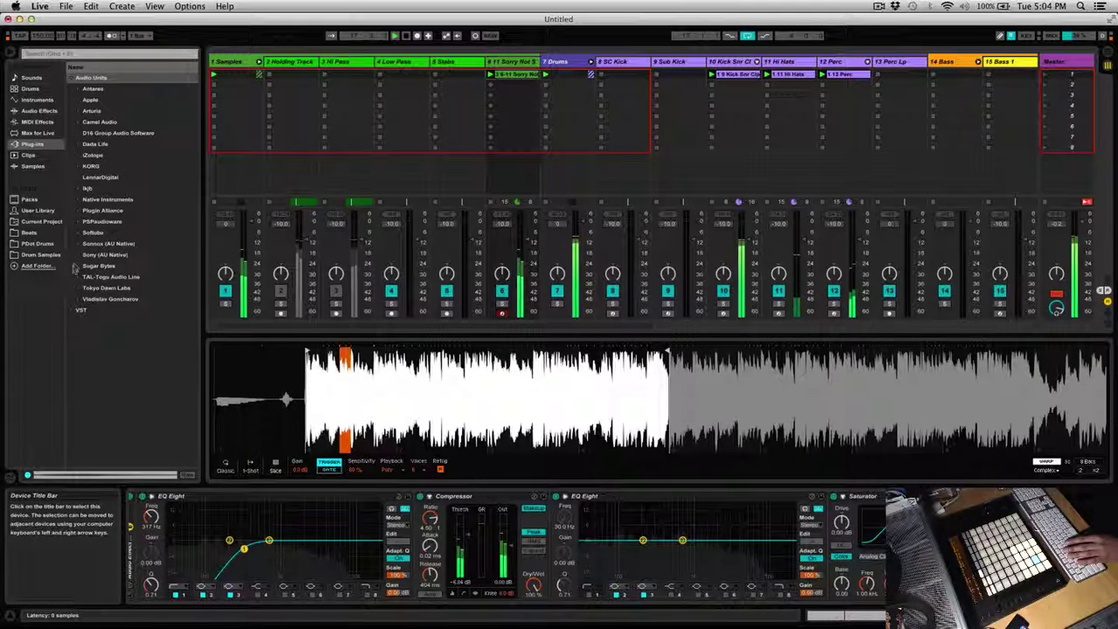
{"action": "left_click", "coordinate": [75, 260]}
{"action": "left_click", "coordinate": [77, 265]}
{"action": "left_click", "coordinate": [101, 278]}
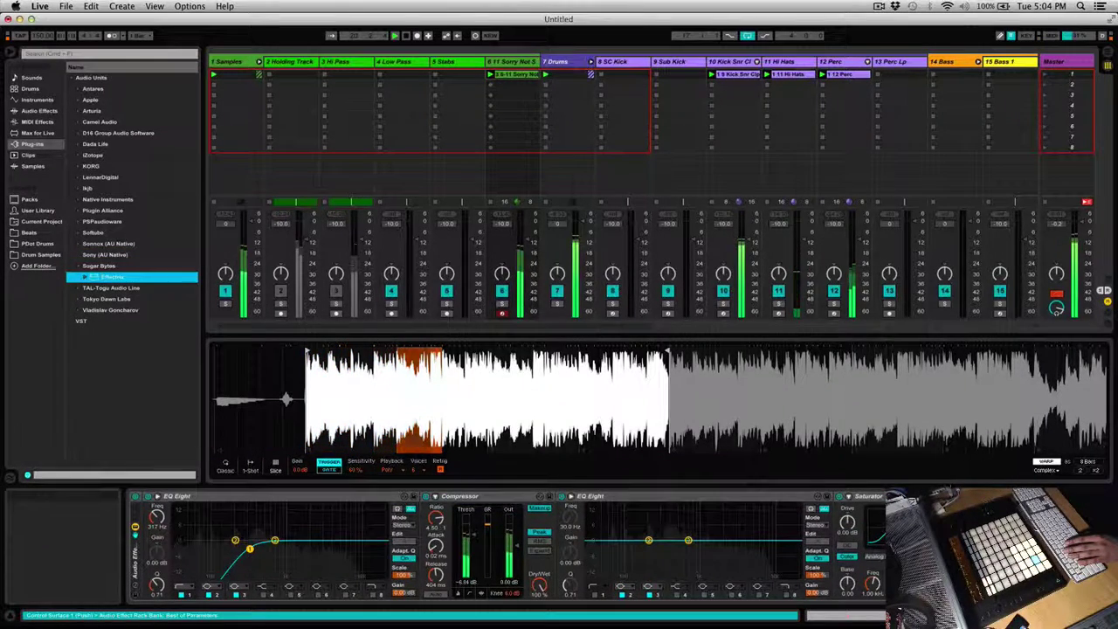
{"action": "double_click", "coordinate": [102, 276]}
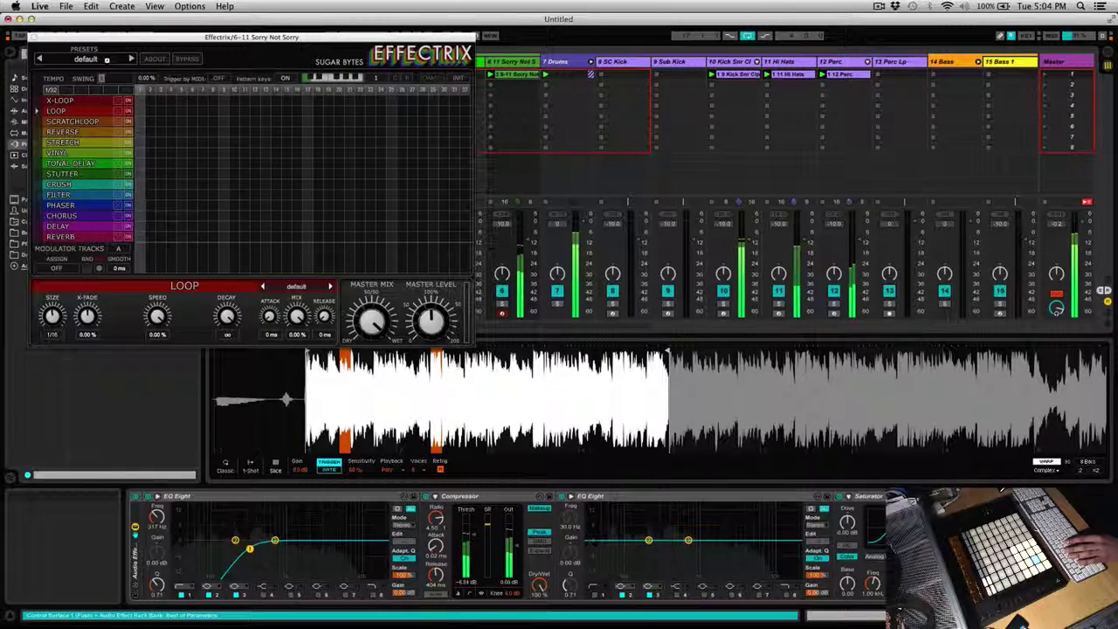
- Load Effectrix's Factory2 preset Gaterbreak, and switch to the following preset, Gentle Loopfun
{"action": "left_click", "coordinate": [106, 59]}
{"action": "mouse_move", "coordinate": [63, 103]}
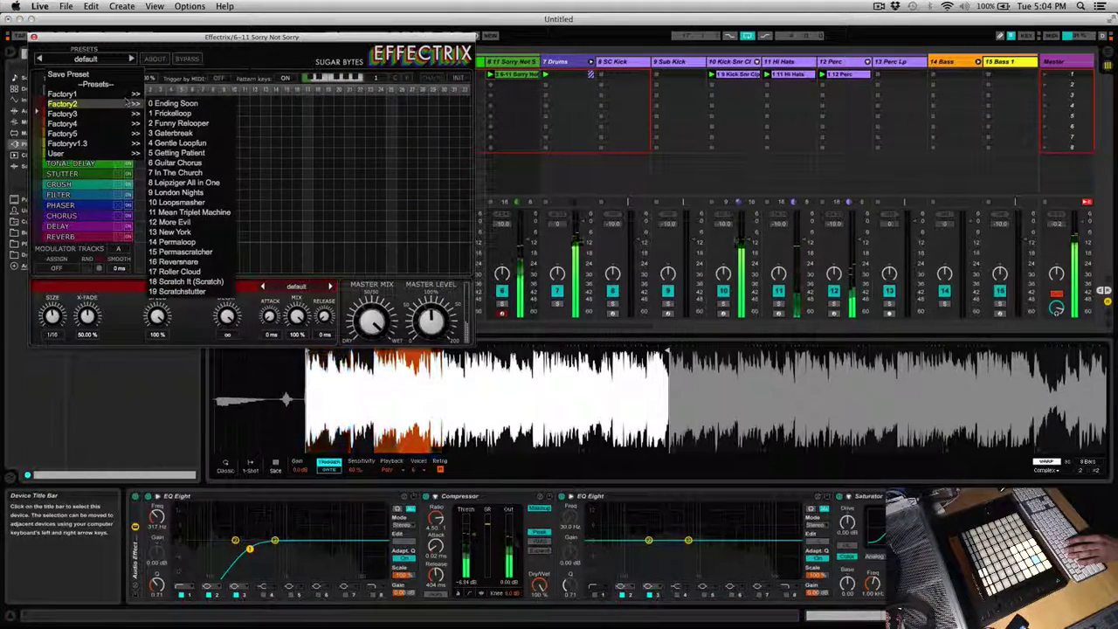
{"action": "left_click", "coordinate": [173, 132]}
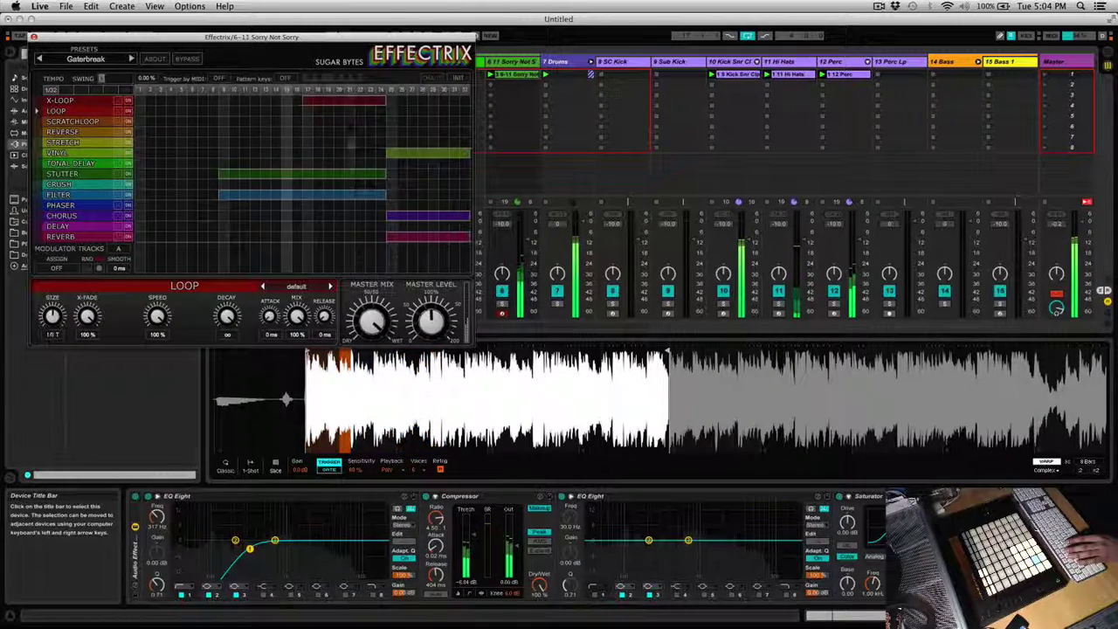
{"action": "left_click", "coordinate": [130, 58]}
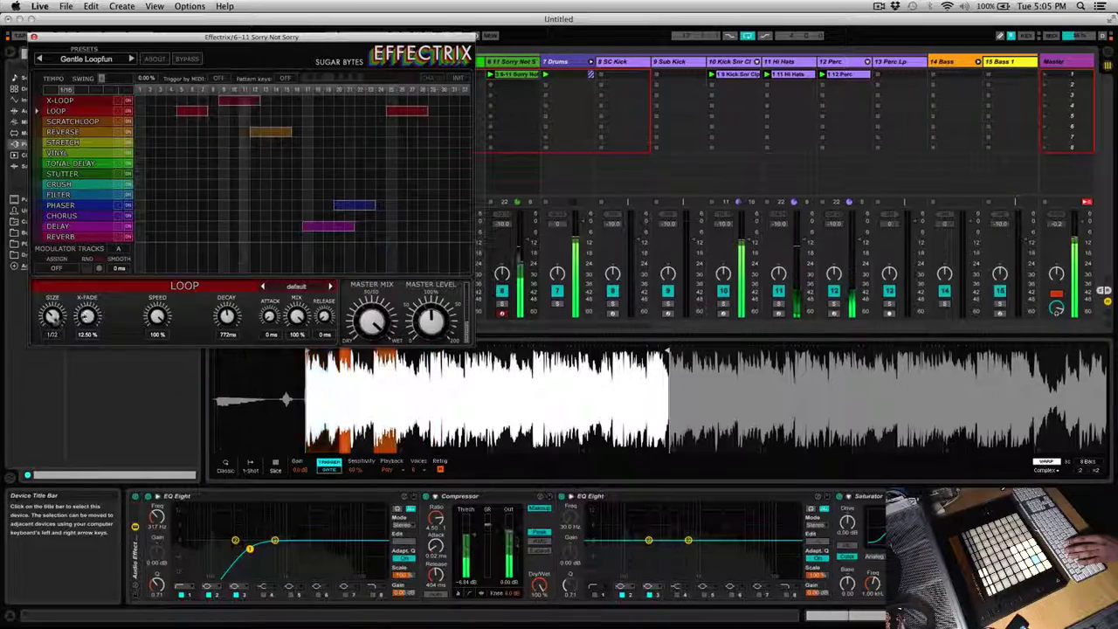
- Set Effectrix's Loop size to 1/16 and Loop mix to about 40%, reduce the master mix to around half, and close the plug-in window
{"action": "left_click_drag", "start_coordinate": [53, 317], "coordinate": [55, 308]}
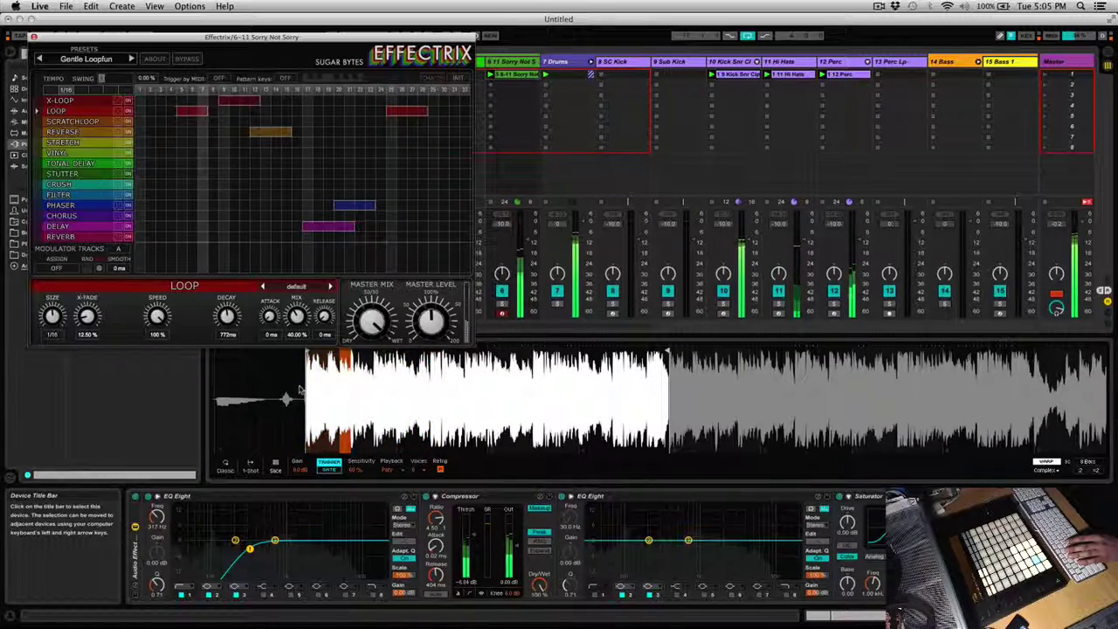
{"action": "left_click_drag", "start_coordinate": [296, 316], "coordinate": [300, 391]}
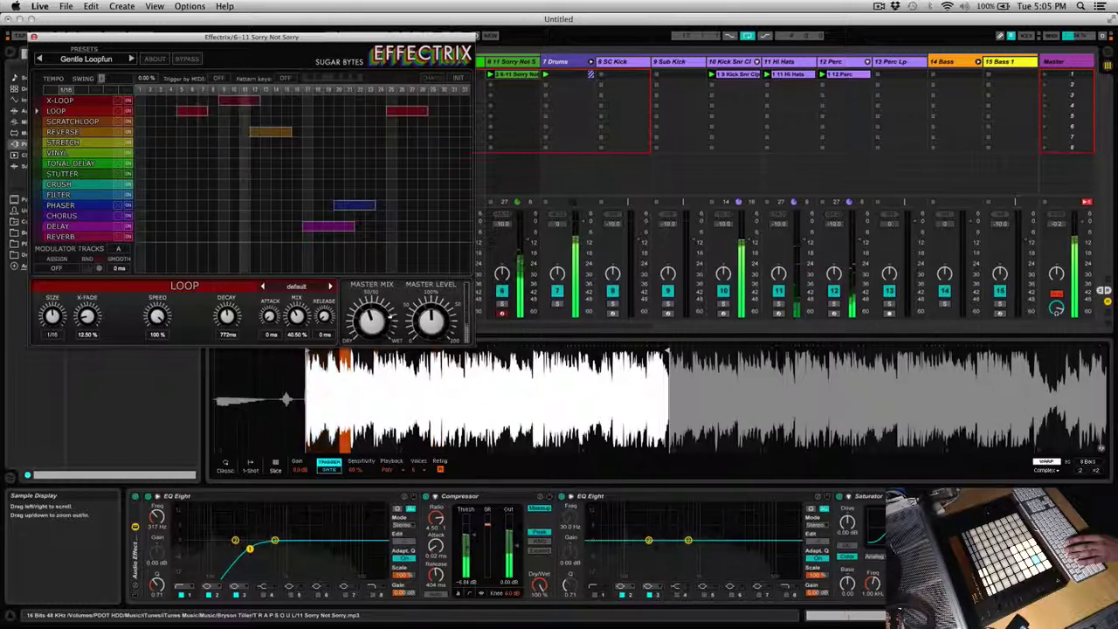
{"action": "key", "text": "super+w"}
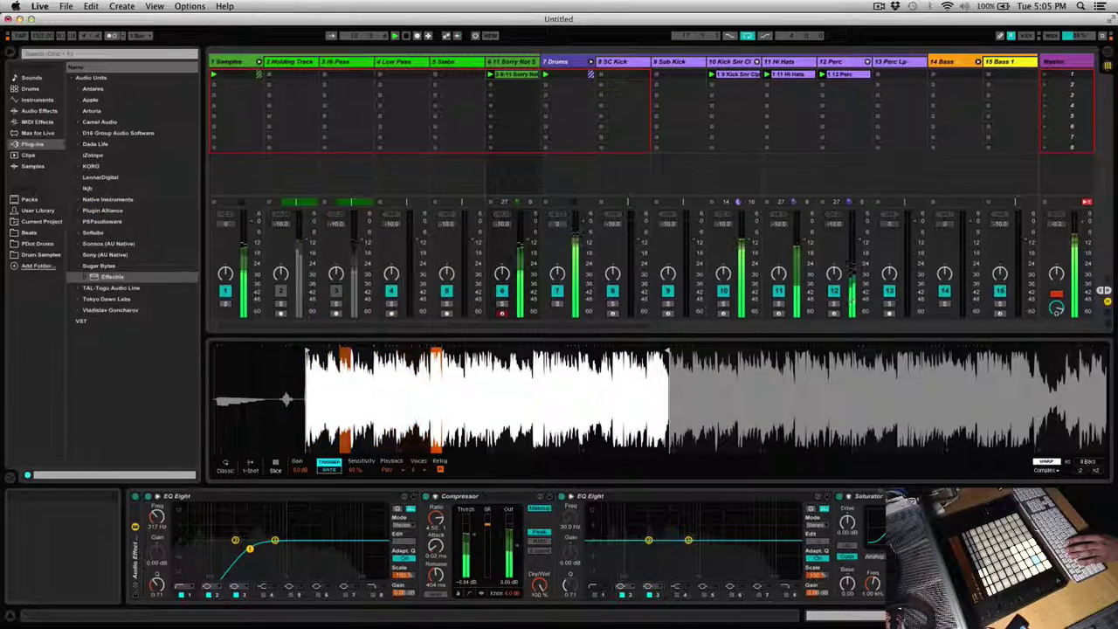
- Examine the sampler's filter settings and the effects chain on the Sorry Not Sorry slice track
{"action": "scroll", "coordinate": [201, 572], "scroll_direction": "left", "scroll_amount": 8}
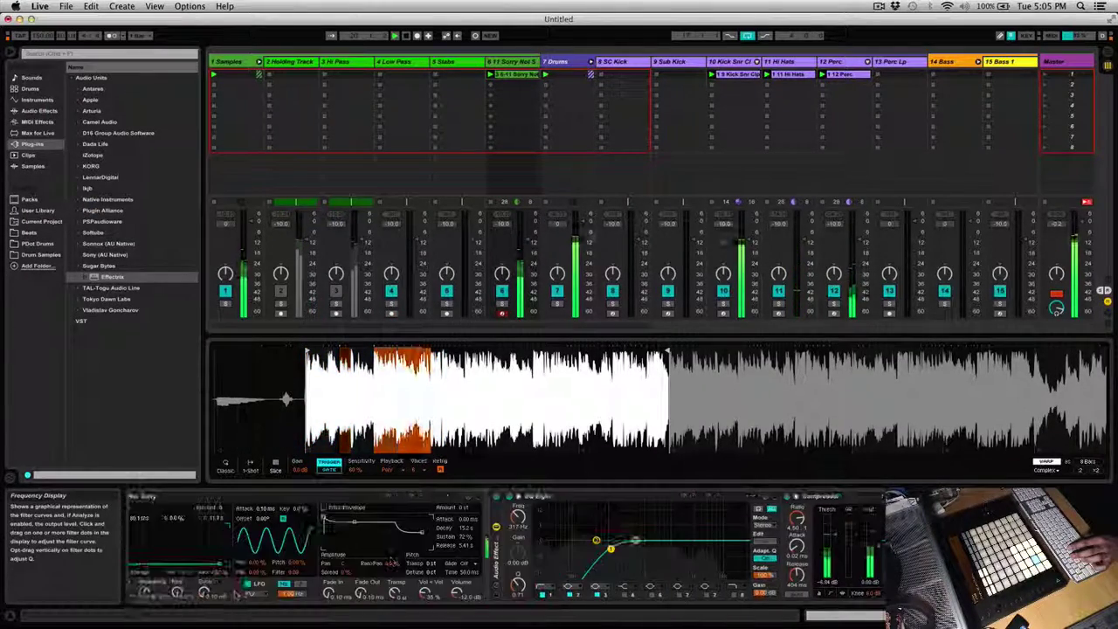
{"action": "scroll", "coordinate": [197, 590], "scroll_direction": "left", "scroll_amount": 2}
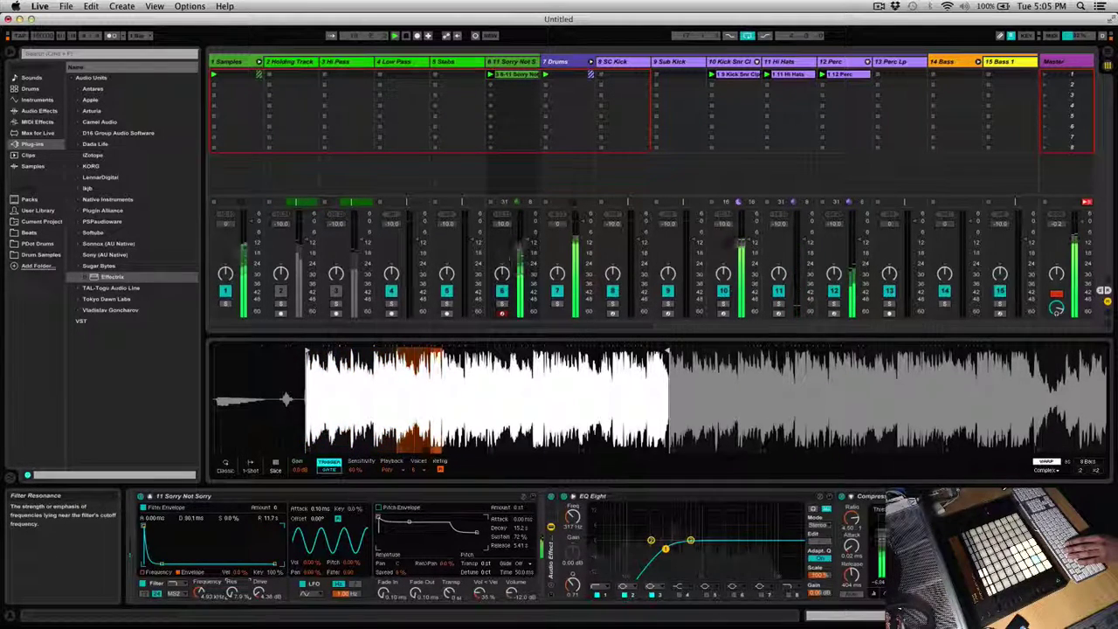
{"action": "scroll", "coordinate": [469, 571], "scroll_direction": "right", "scroll_amount": 5}
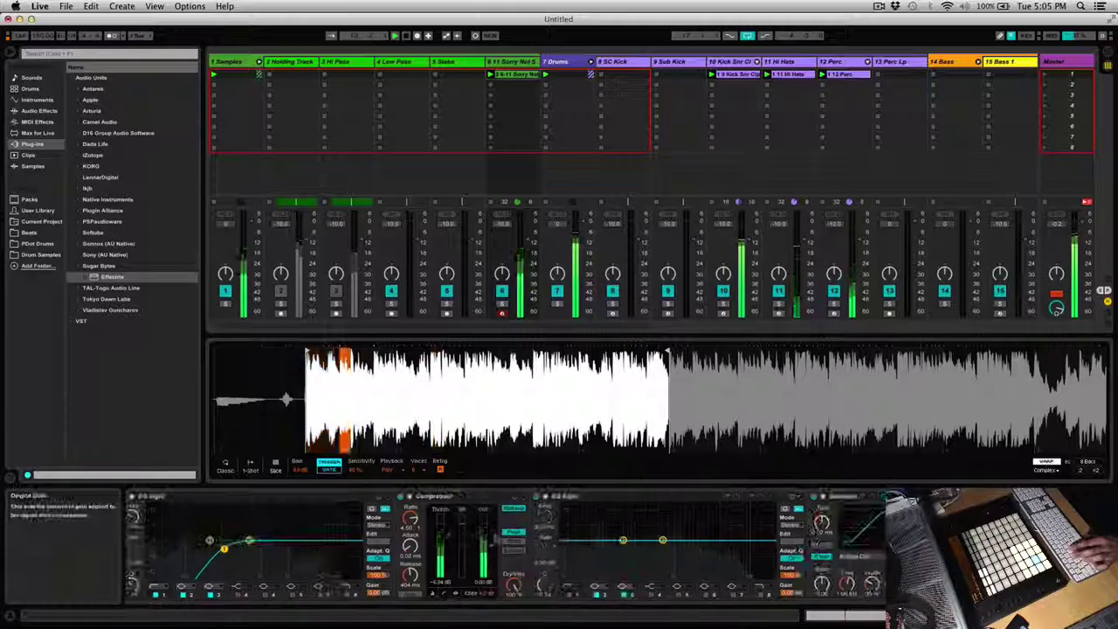